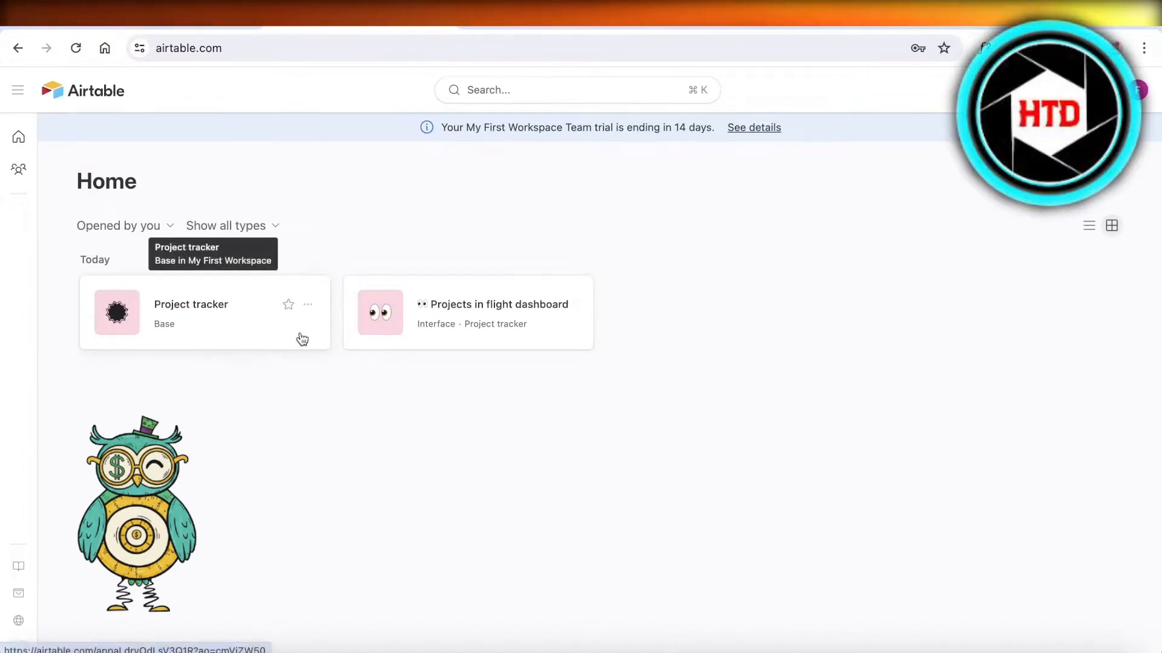
- Open the Projects in flight dashboard interface in a new browser tab and look over its project overview
right_click(434, 314)
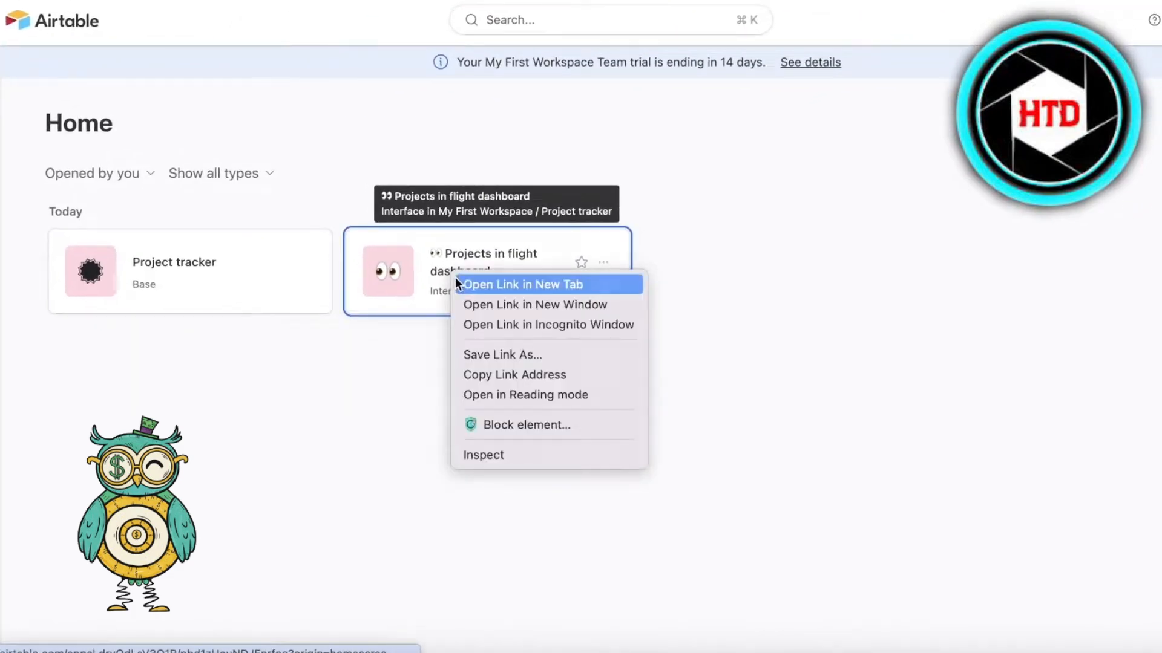
click(455, 280)
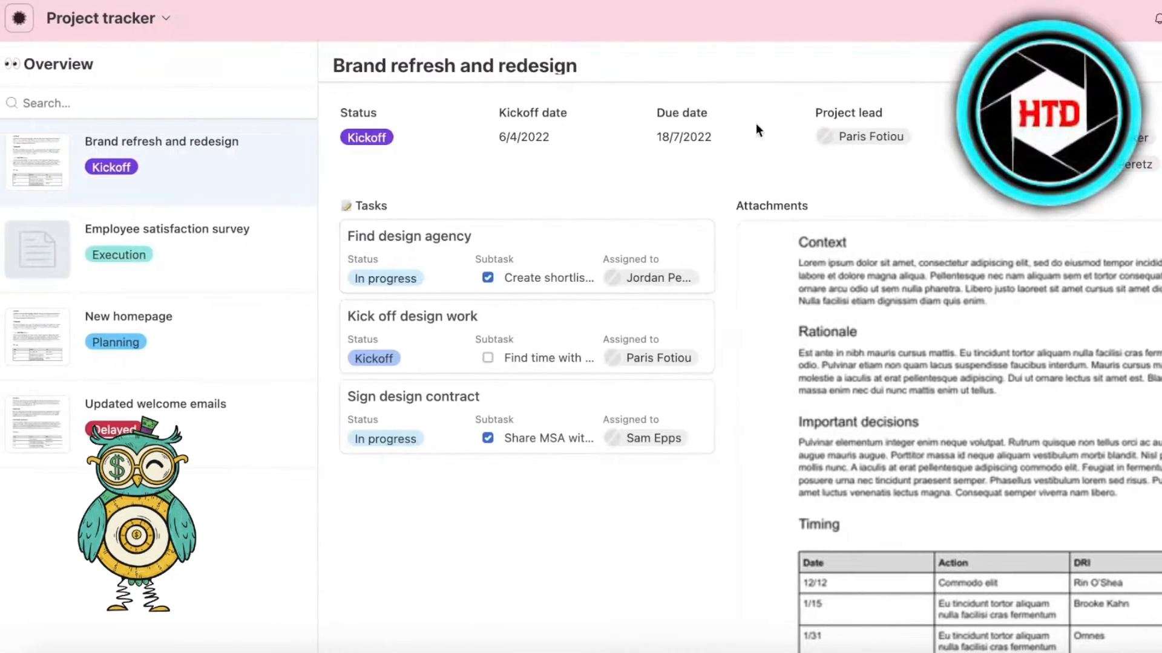
scroll(330, 407, down, 3)
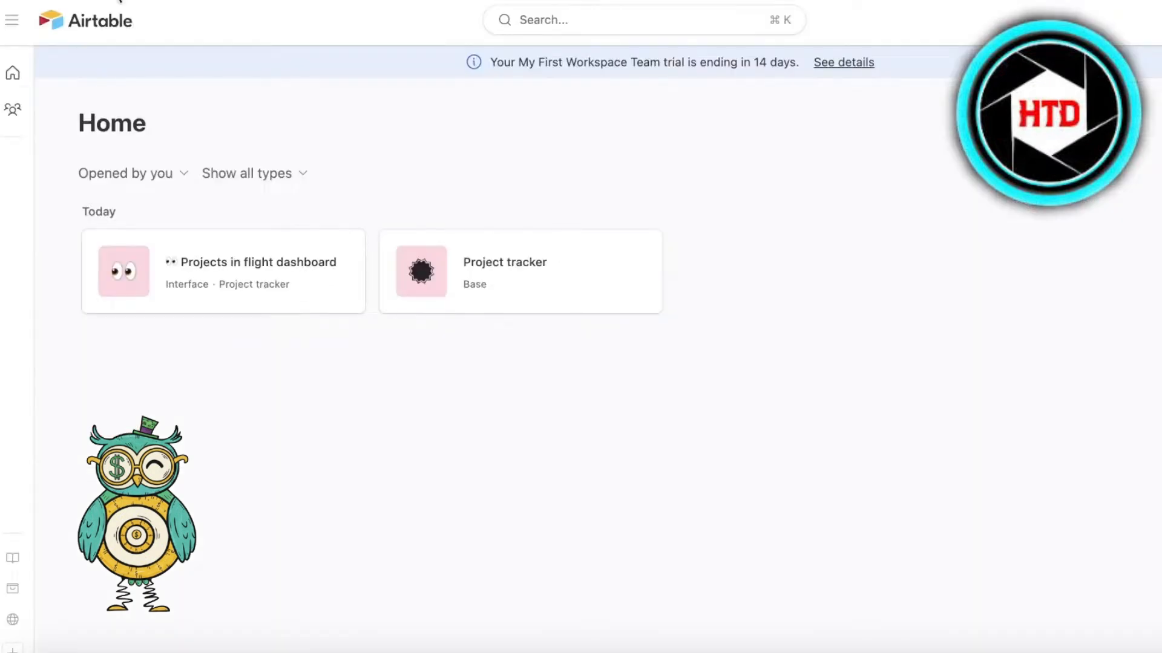
- Create a new base from scratch in the Launch workspace
mouse_move(36, 72)
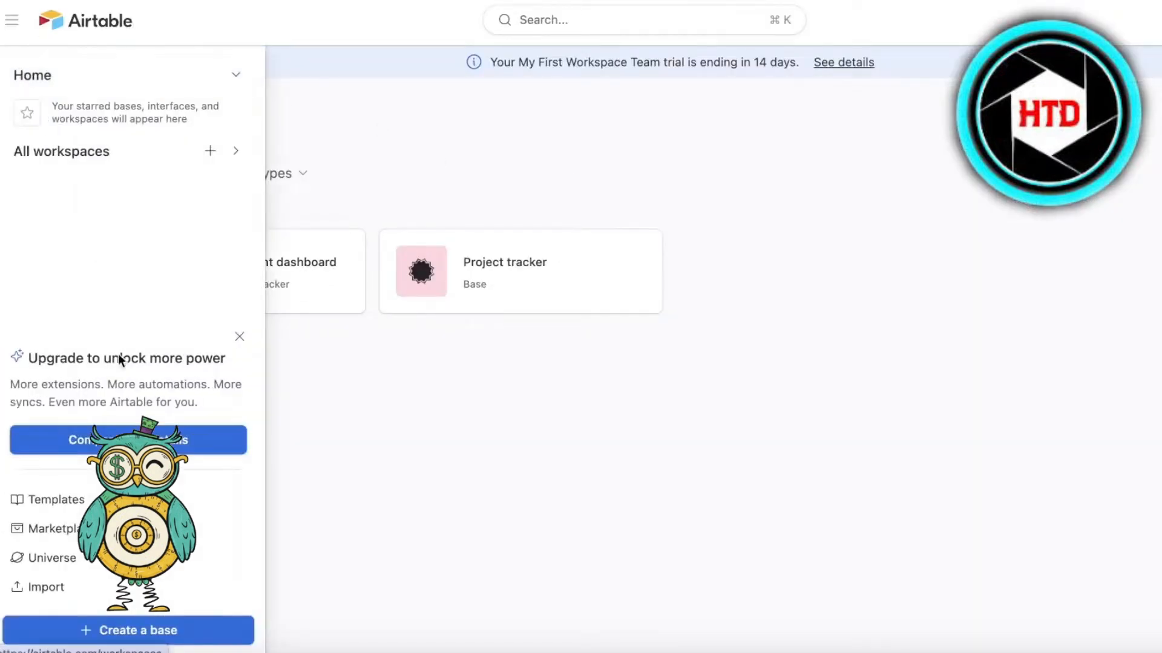
click(154, 629)
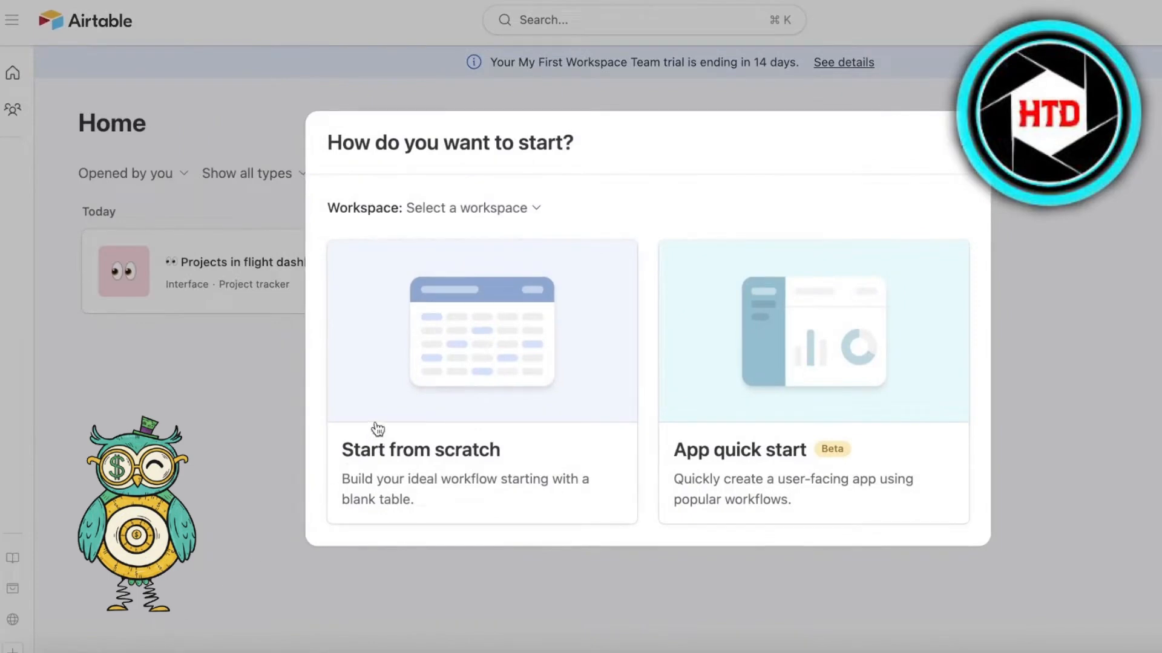
click(426, 365)
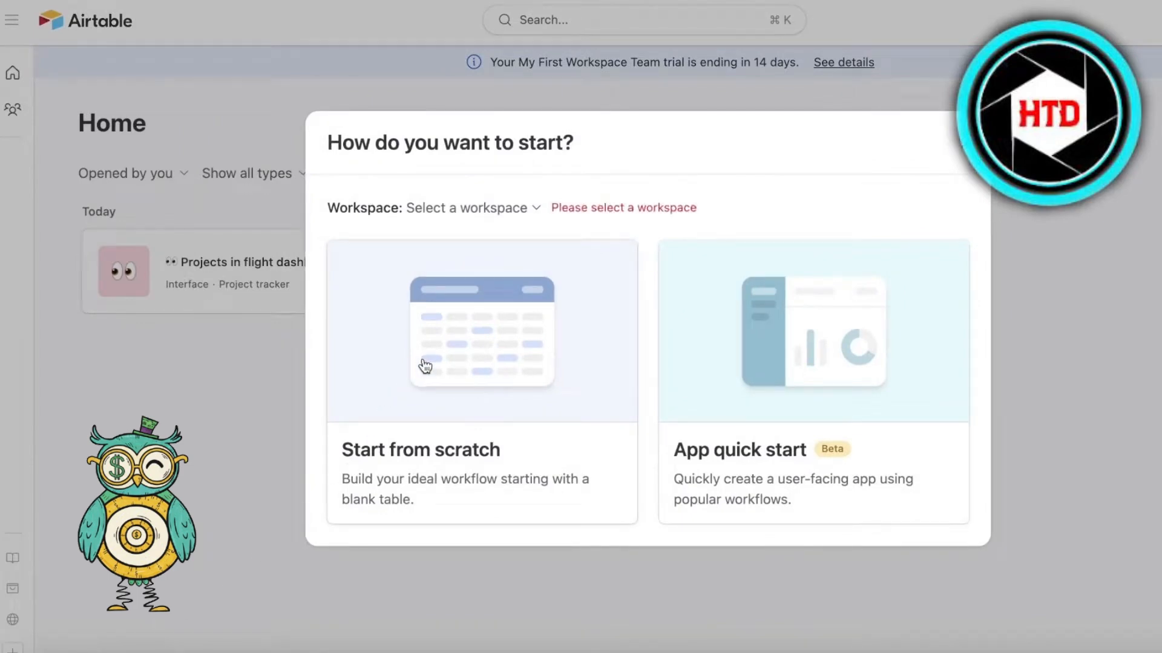
click(481, 212)
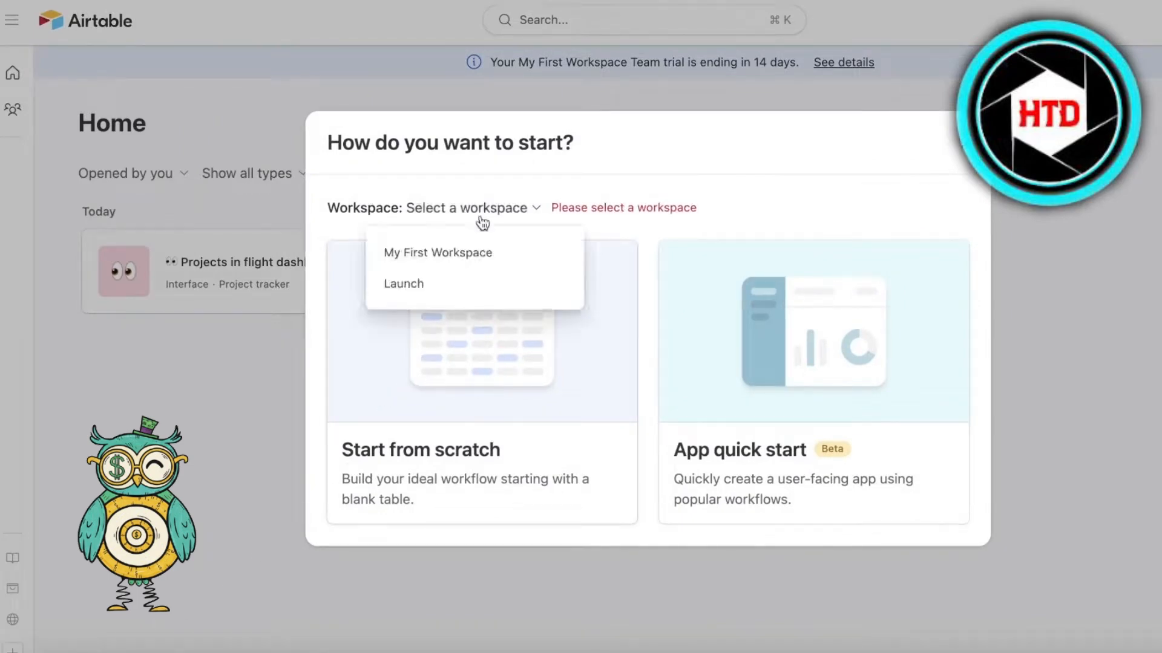
click(477, 283)
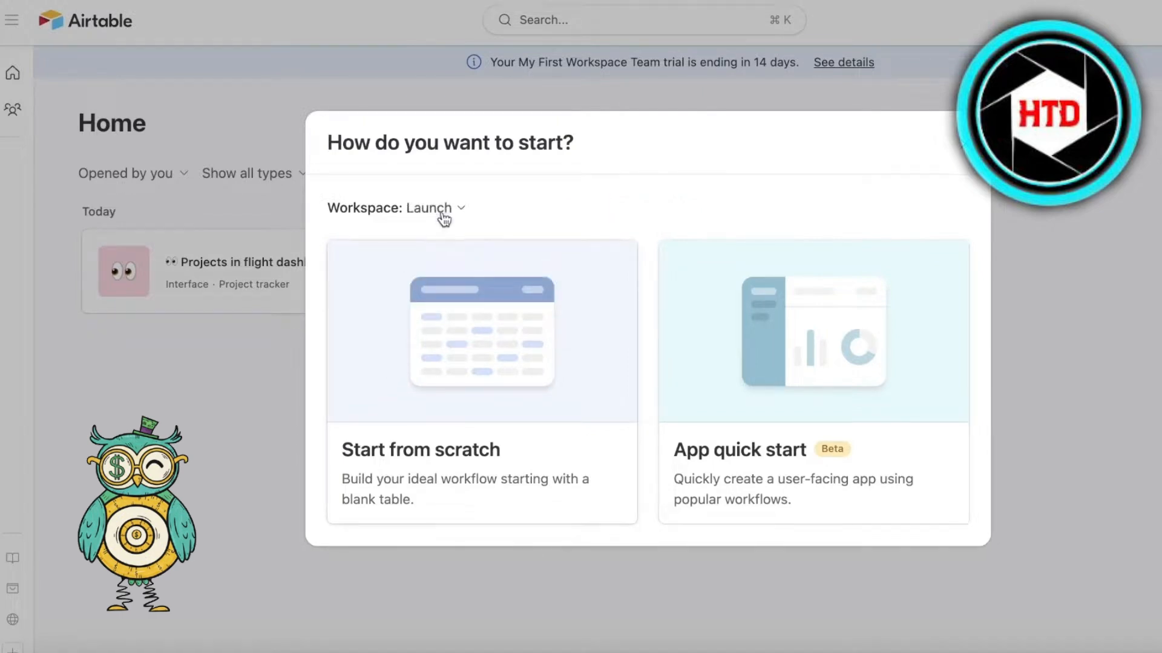
click(454, 340)
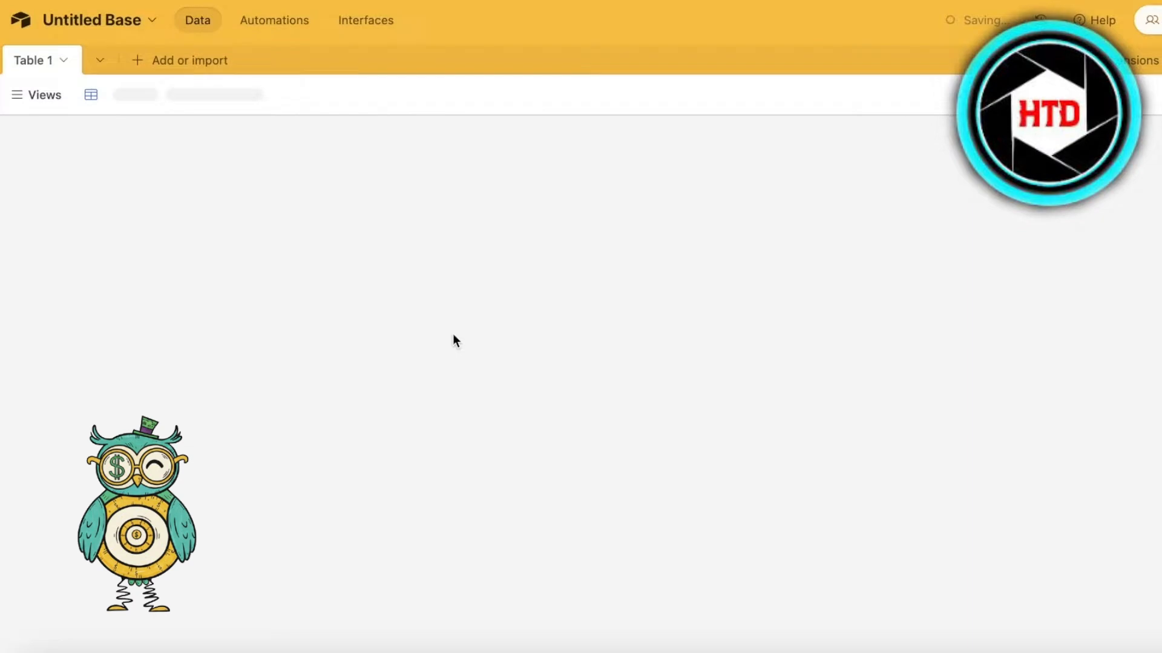
- Rename the untitled base to Product Launch
click(126, 24)
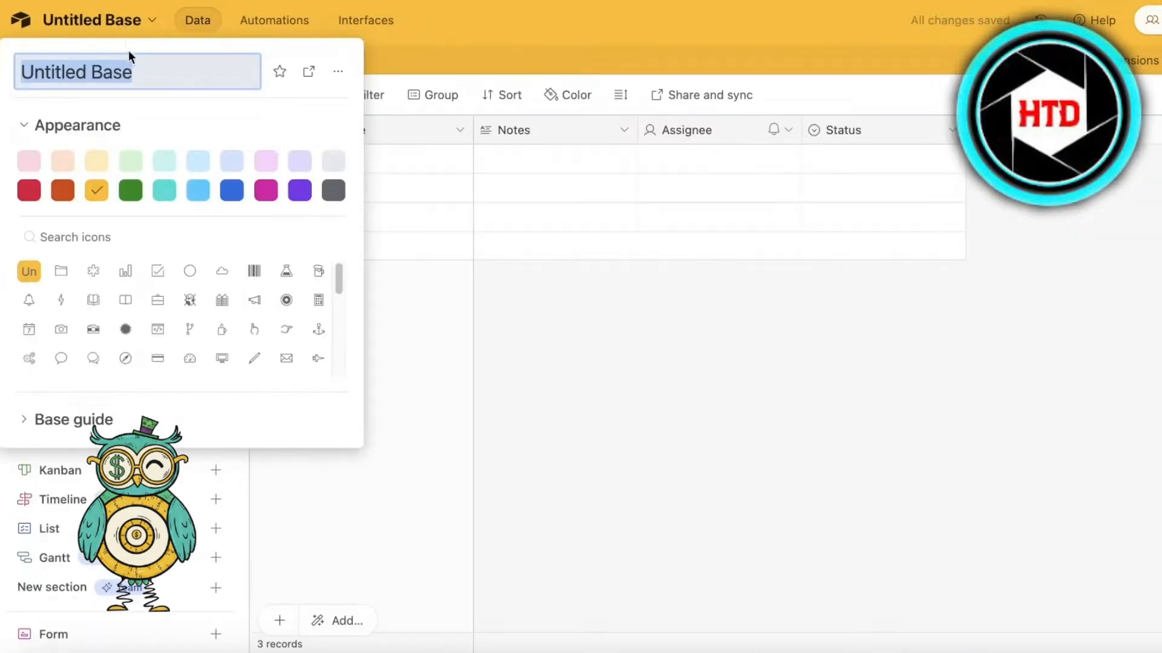
key(BackSpace)
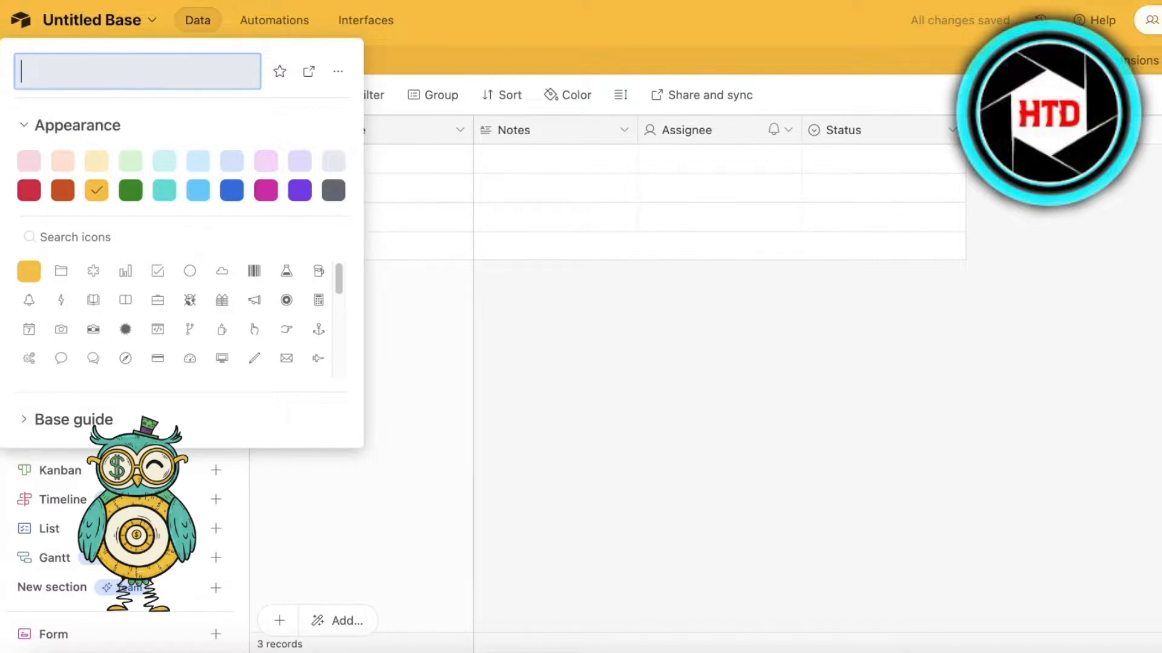
text(Mark)
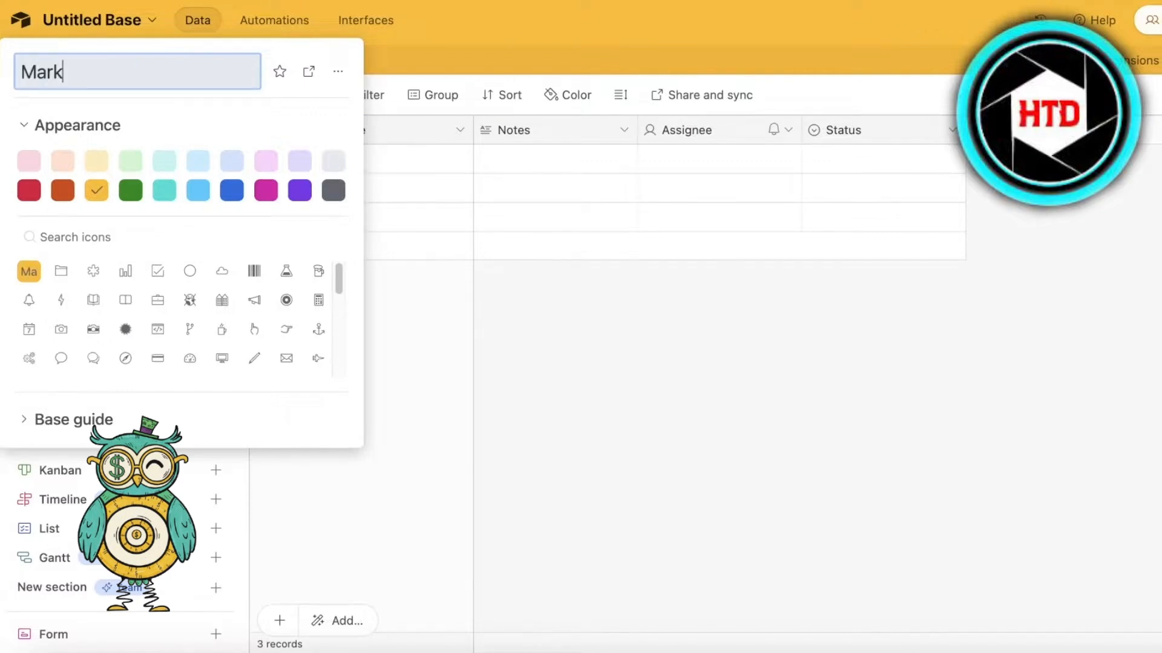
key(BackSpace)
key(BackSpace)
key(BackSpace)
key(BackSpace)
text(Product )
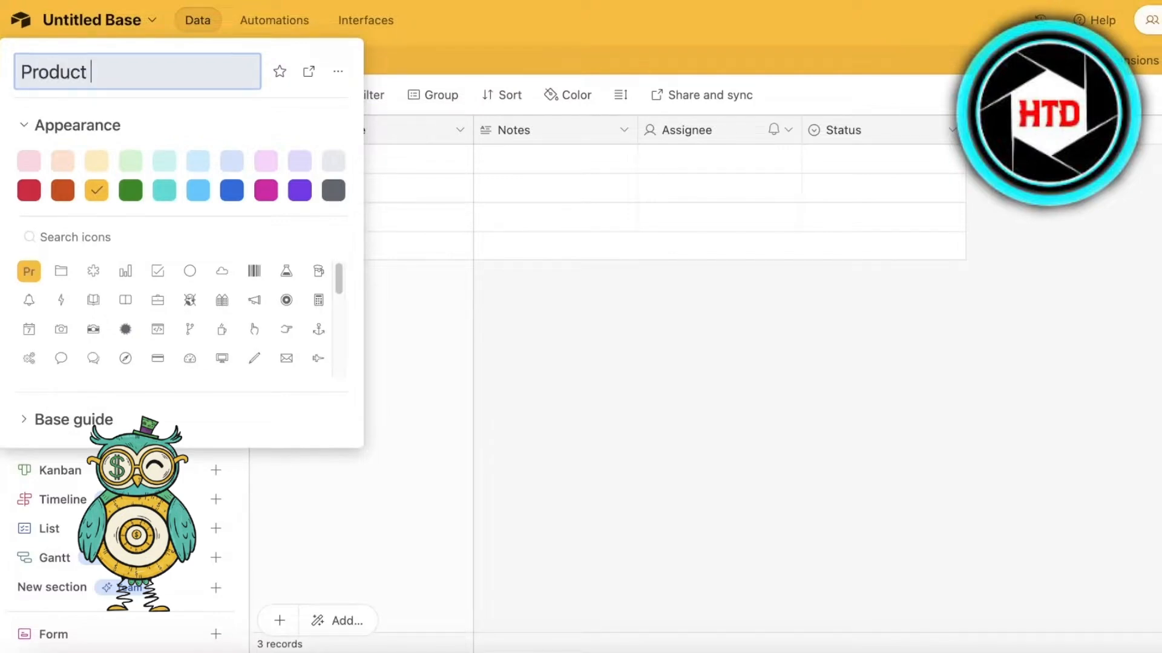
text(Launch)
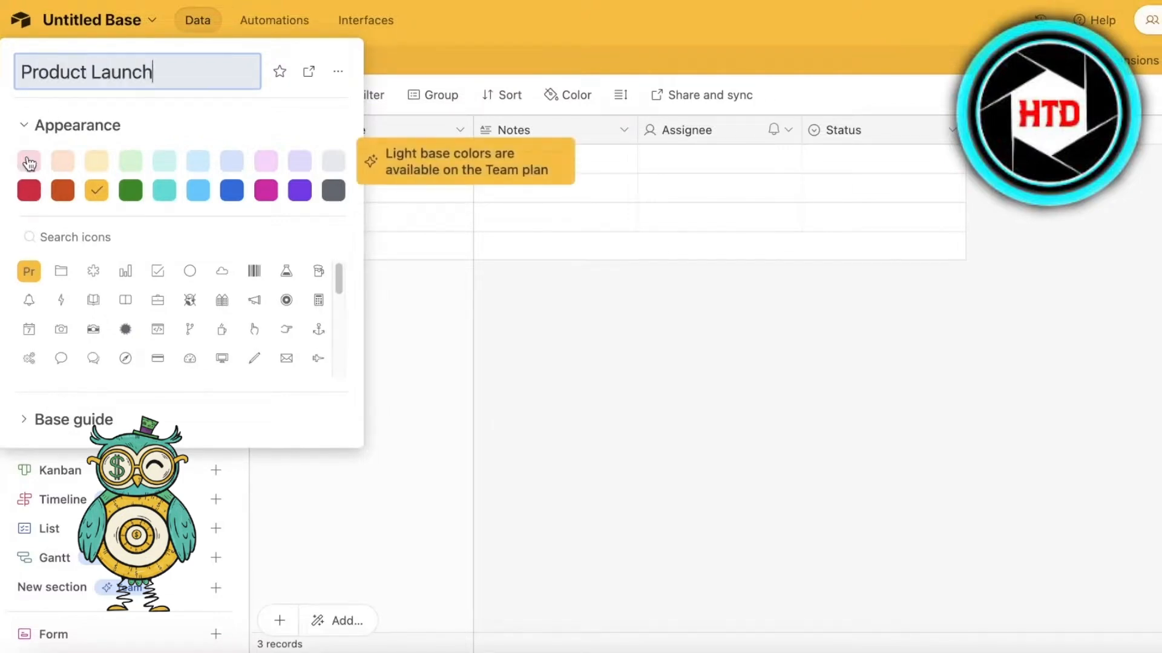
- Try to apply a light colour to the Product Launch base
click(306, 163)
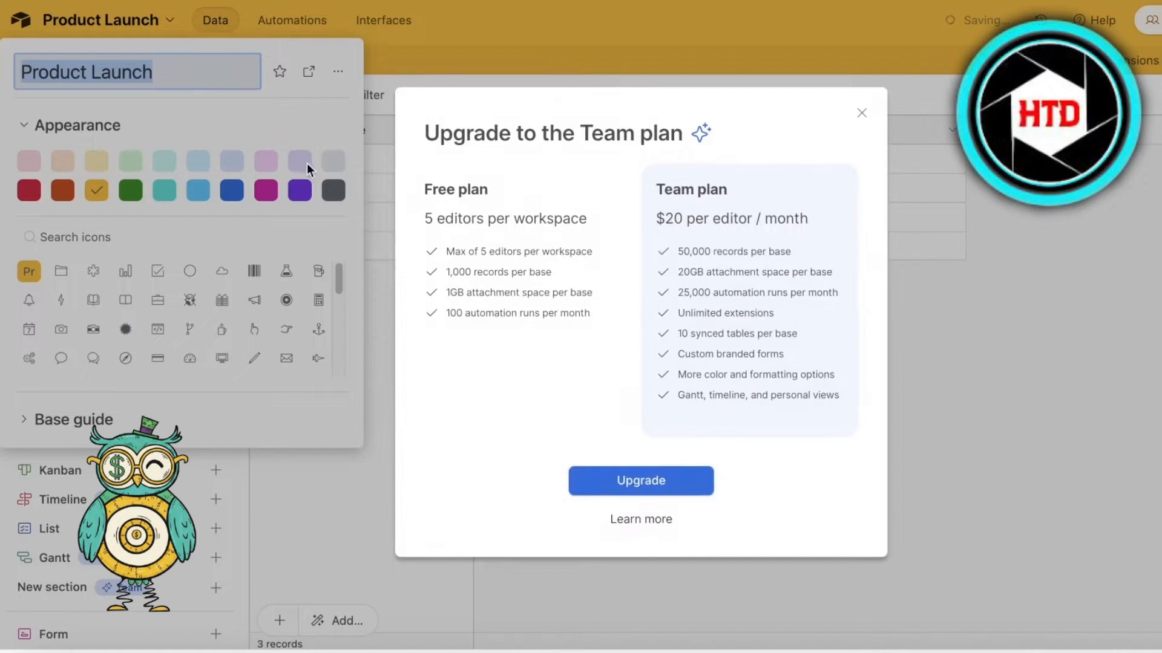
click(862, 113)
click(200, 163)
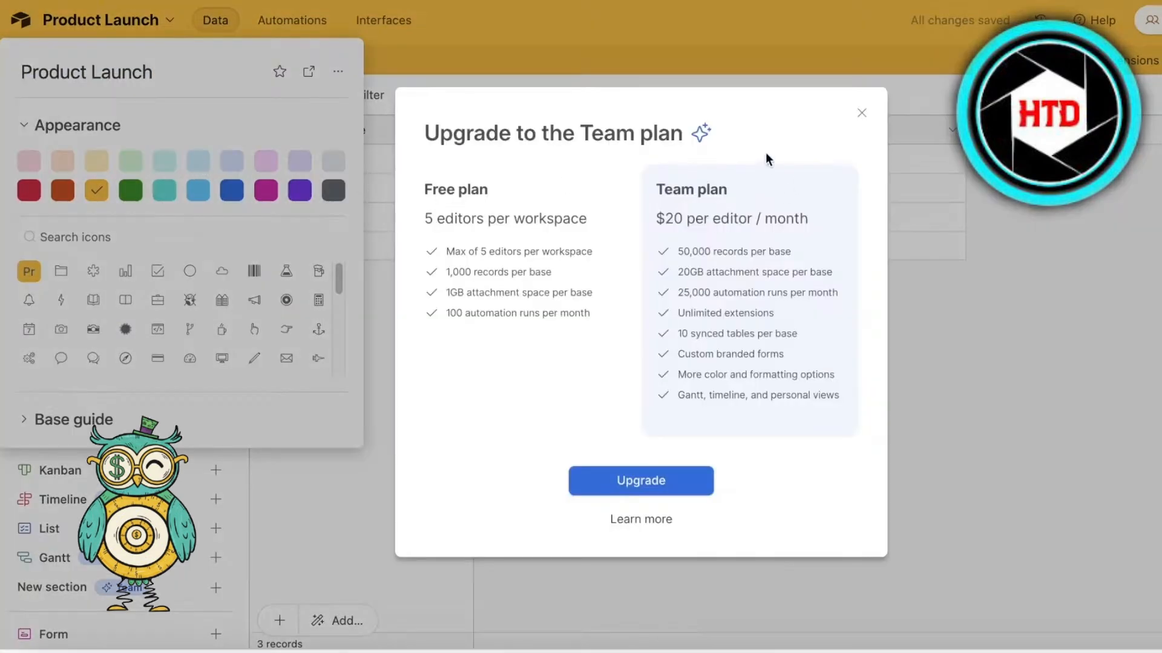
click(862, 113)
- Choose the asterisk as the icon of the Product Launch base and close its appearance settings
scroll(210, 285, down, 5)
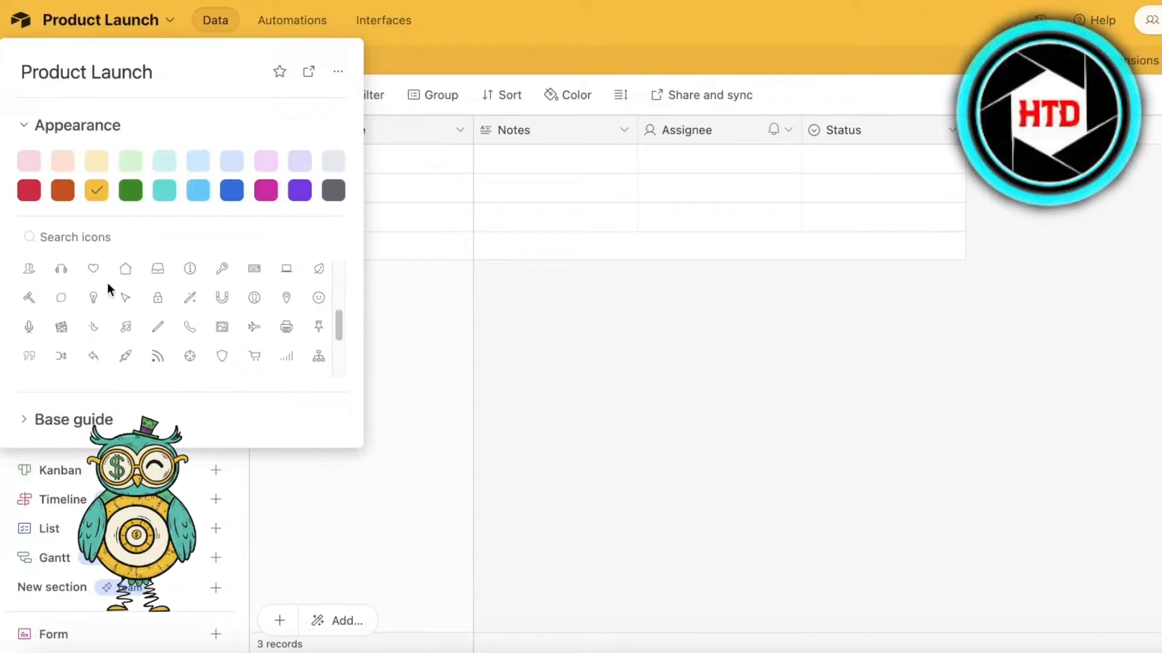
click(125, 298)
scroll(150, 300, up, 5)
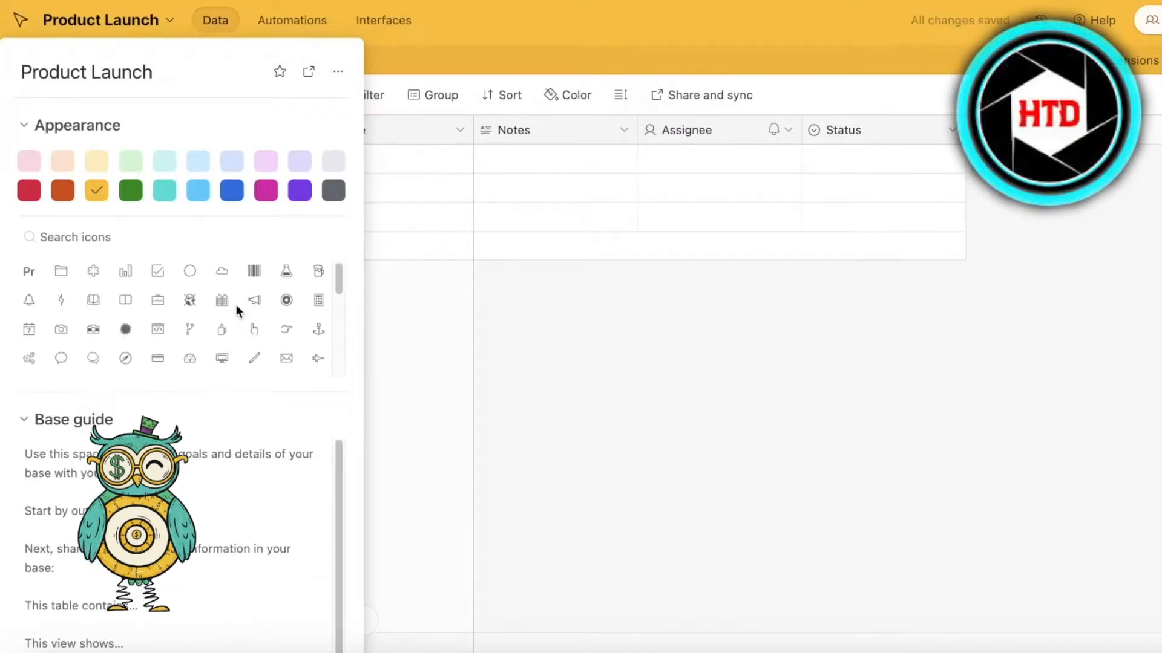
click(224, 301)
click(287, 301)
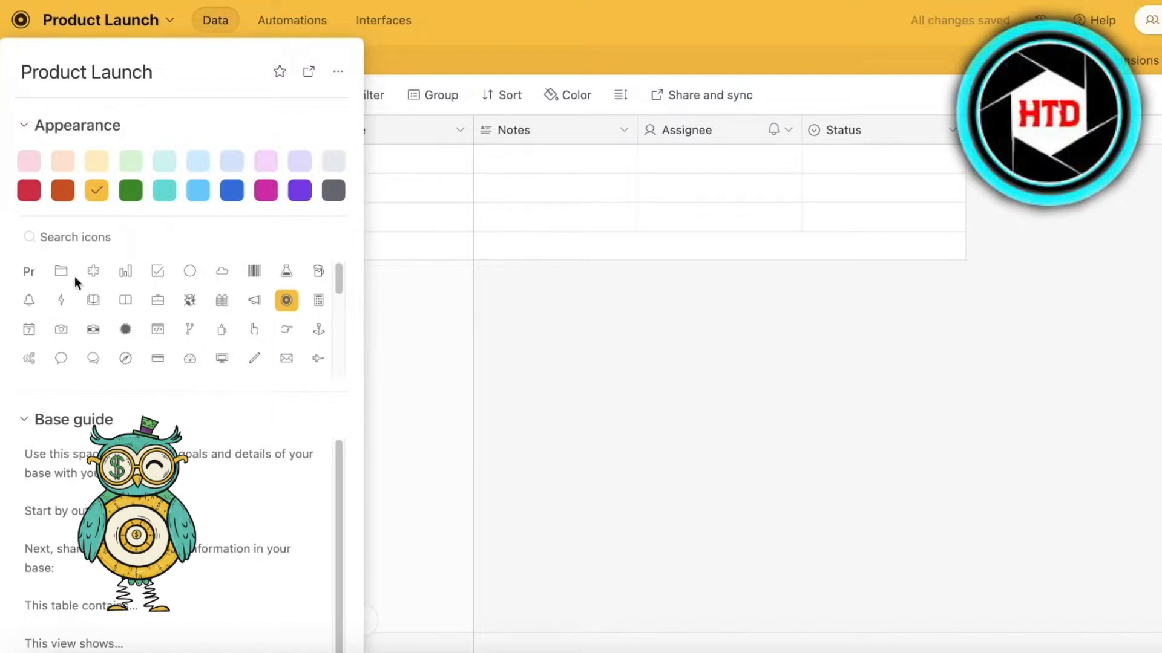
click(94, 277)
click(529, 360)
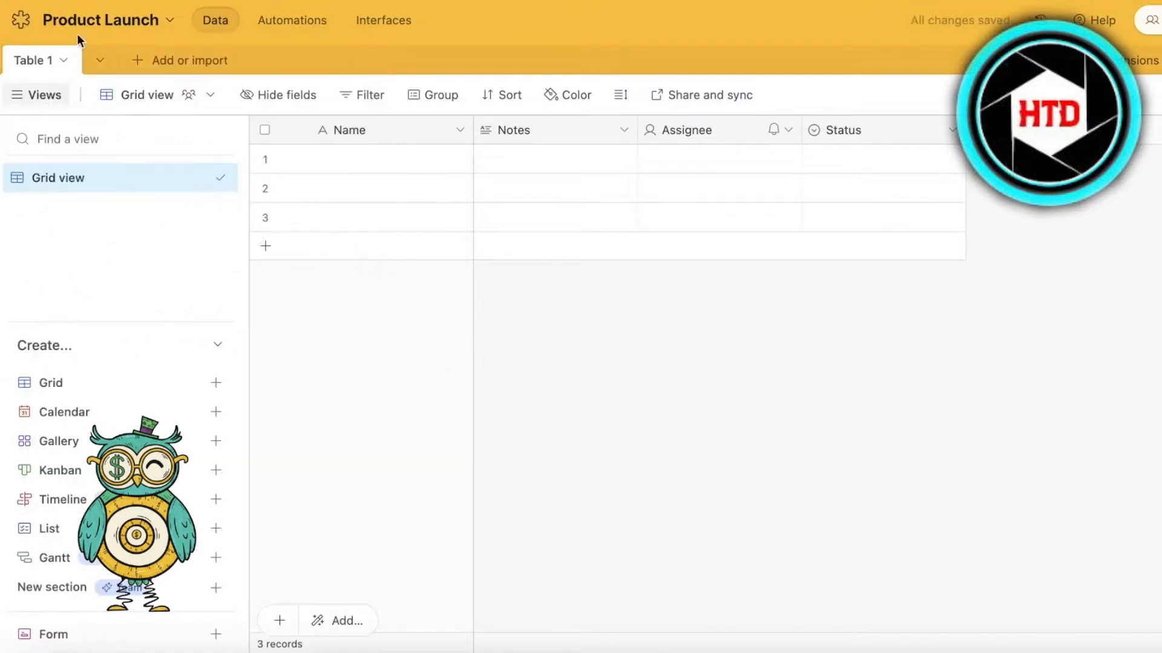
- Rename Table 1 to Marketing
click(63, 62)
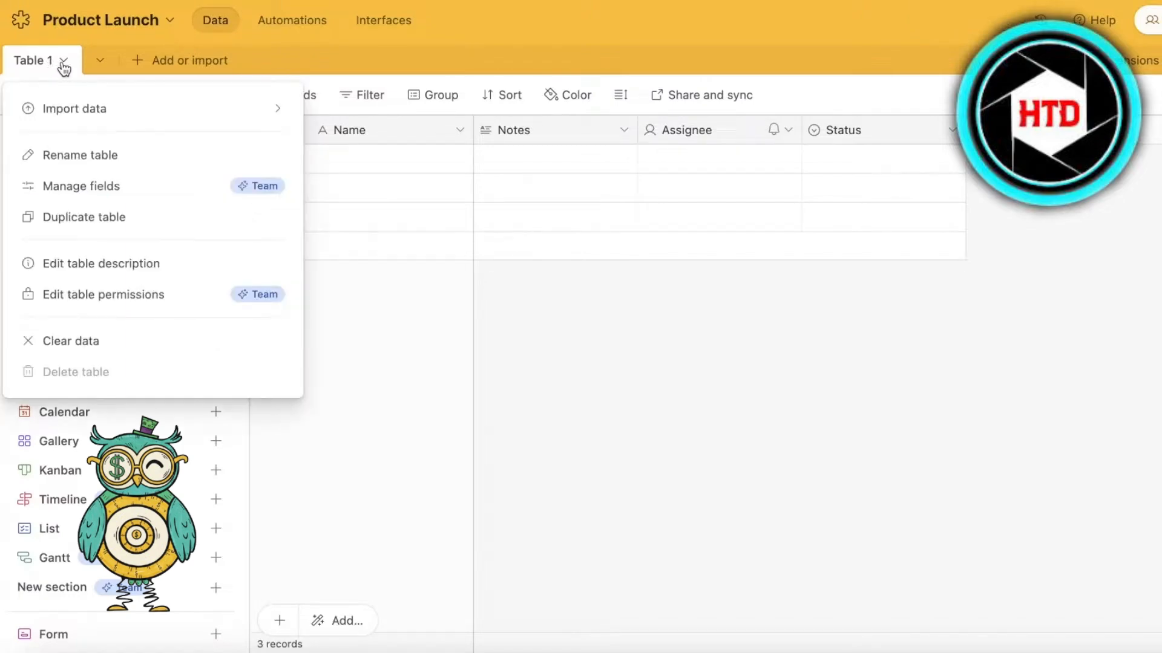
click(67, 154)
text(A)
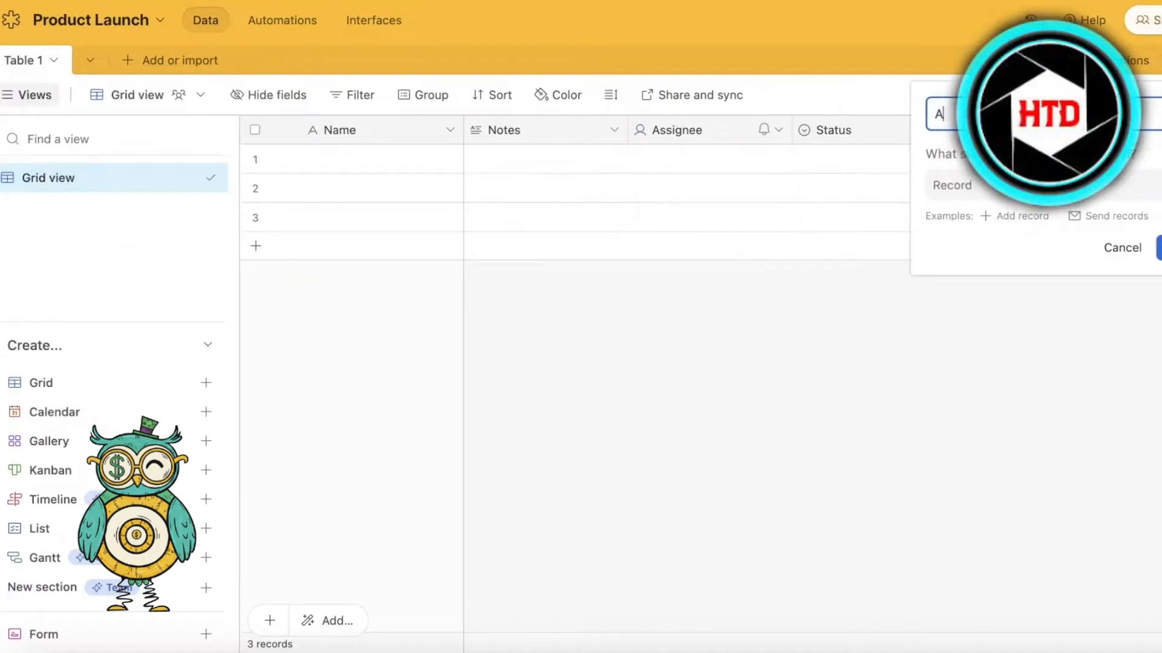
key(BackSpace)
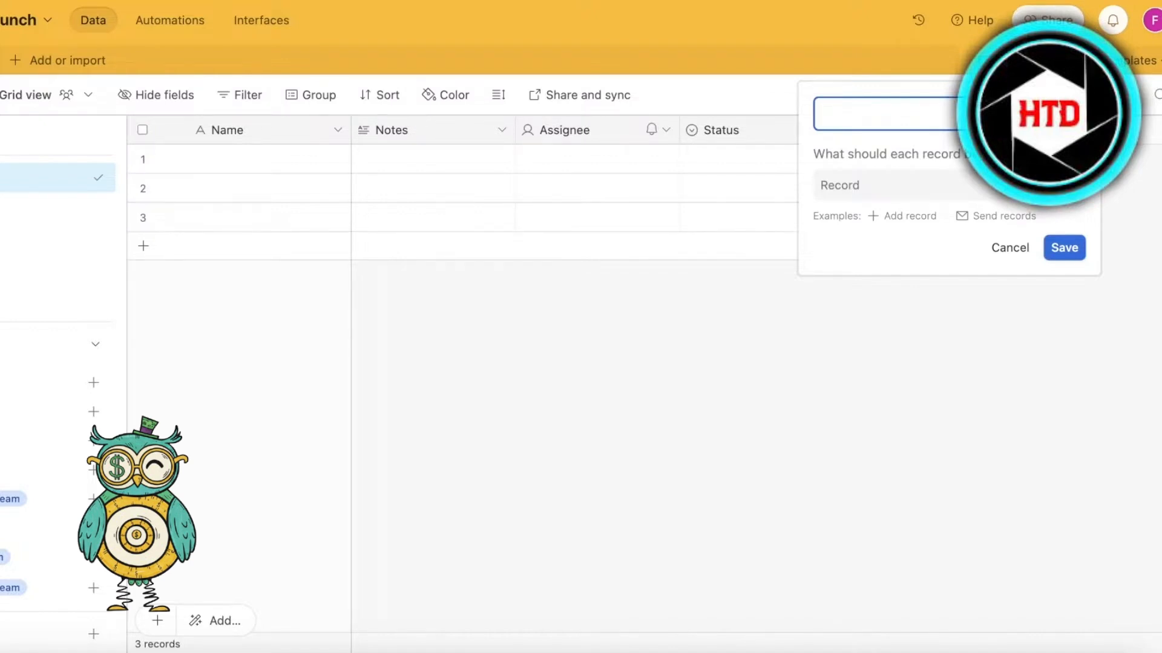
text(Marketi)
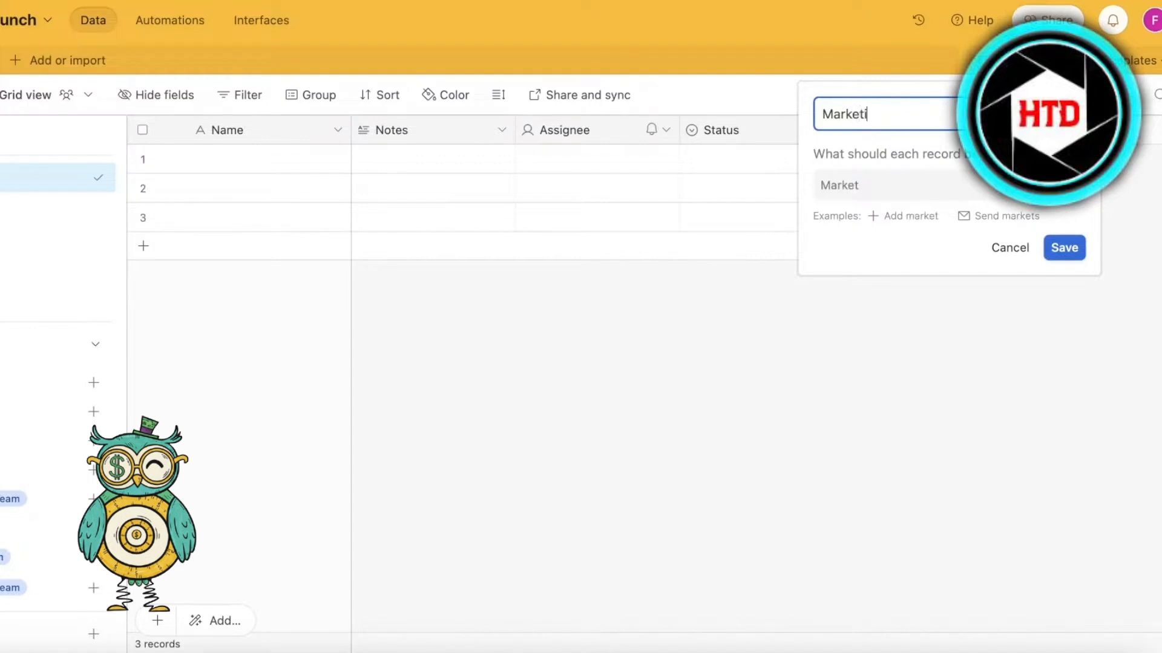
key(Return)
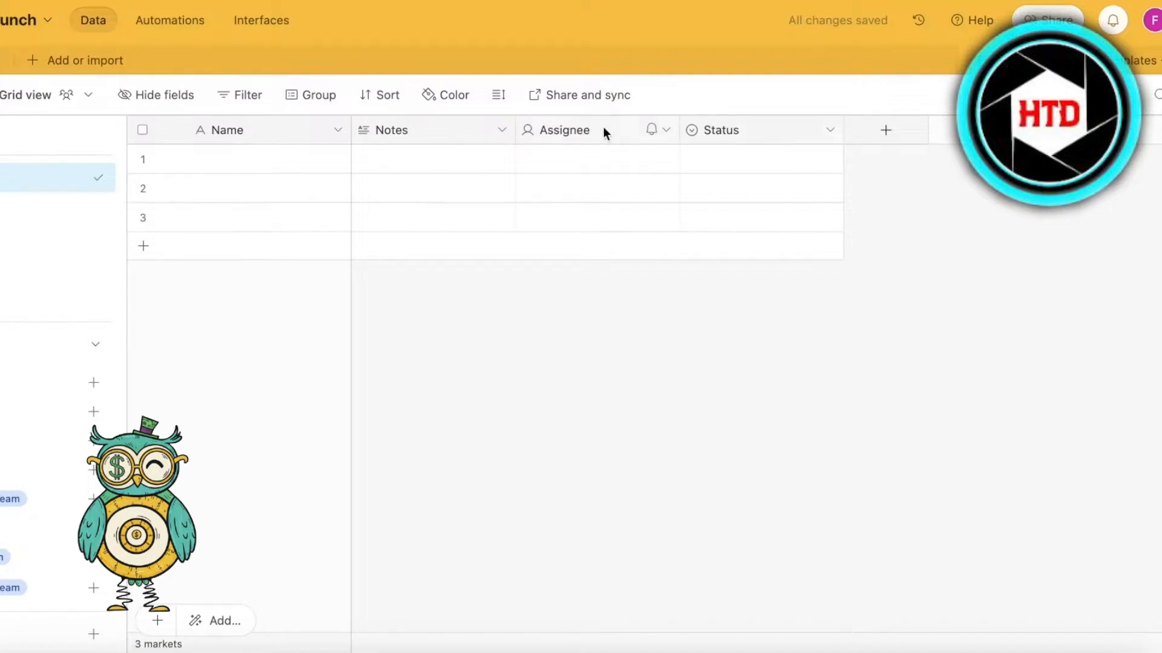
- Delete the Notes field from the table
click(502, 131)
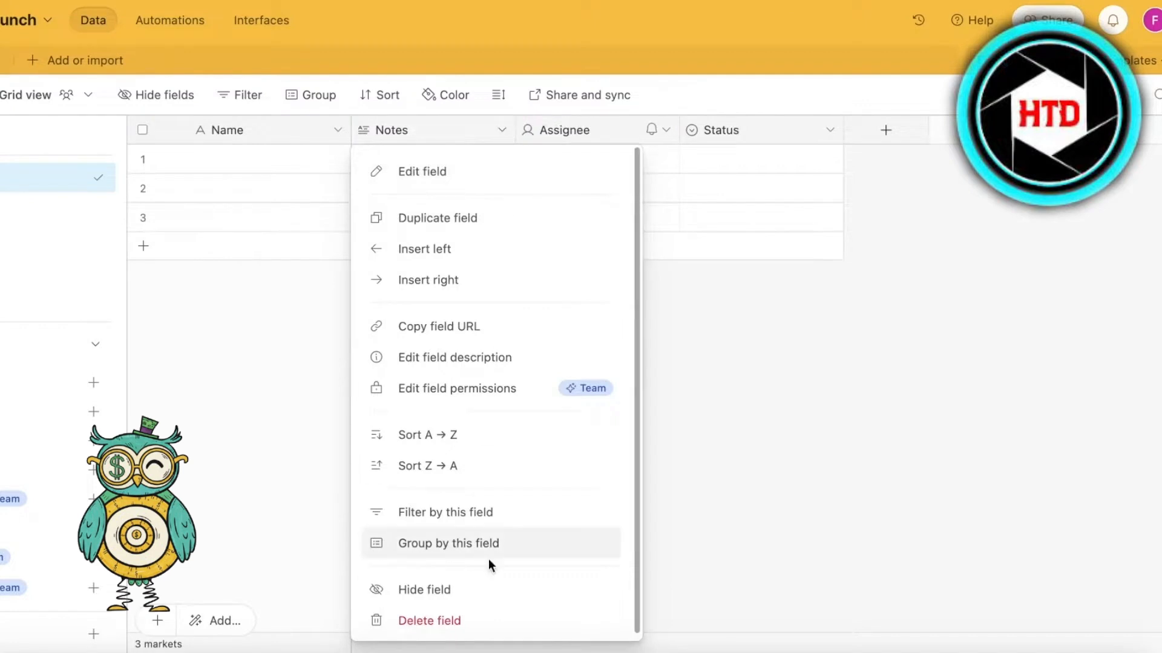
click(489, 621)
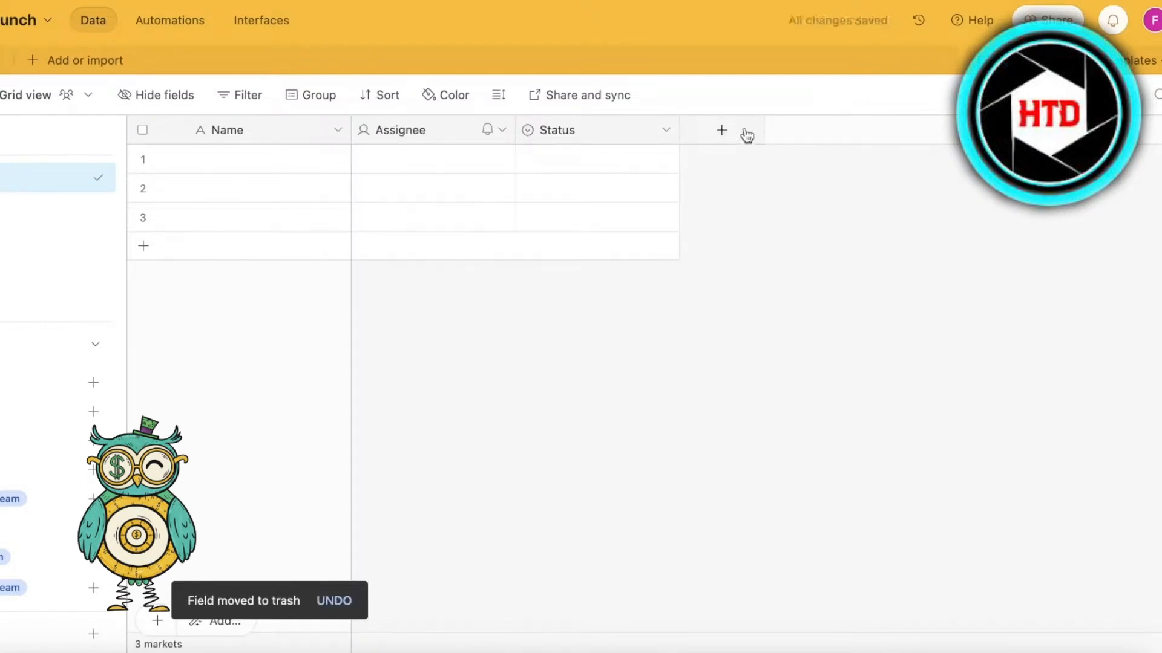
- Start adding a new field after Status and browse the field types it can use
click(721, 130)
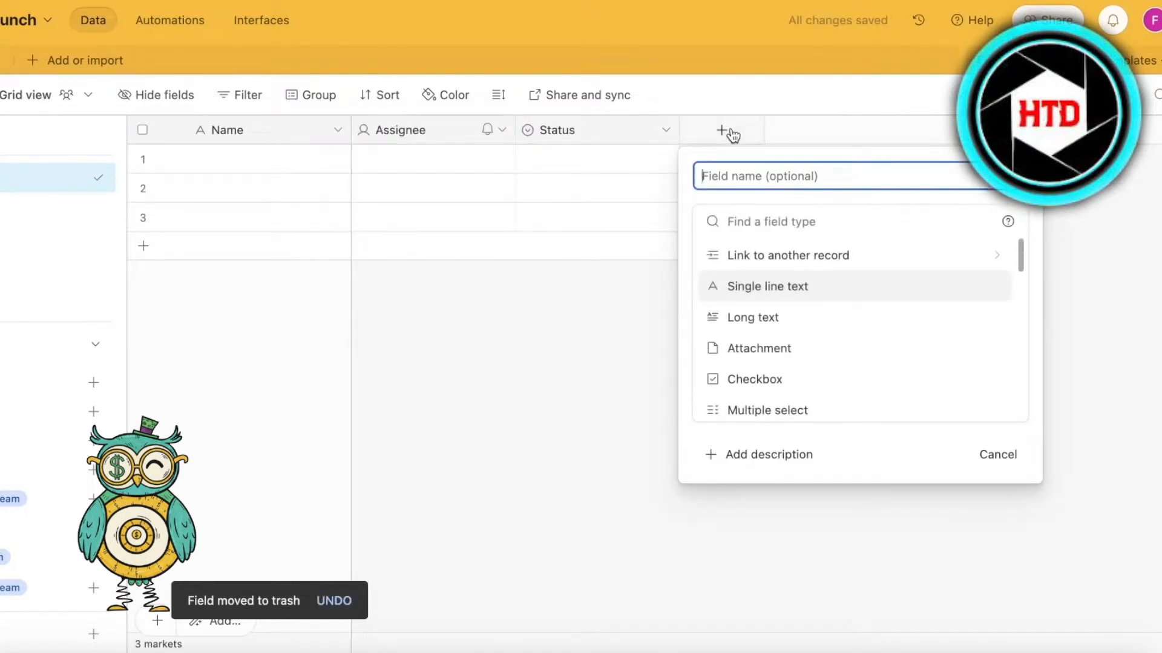
scroll(772, 362, down, 3)
scroll(775, 363, up, 3)
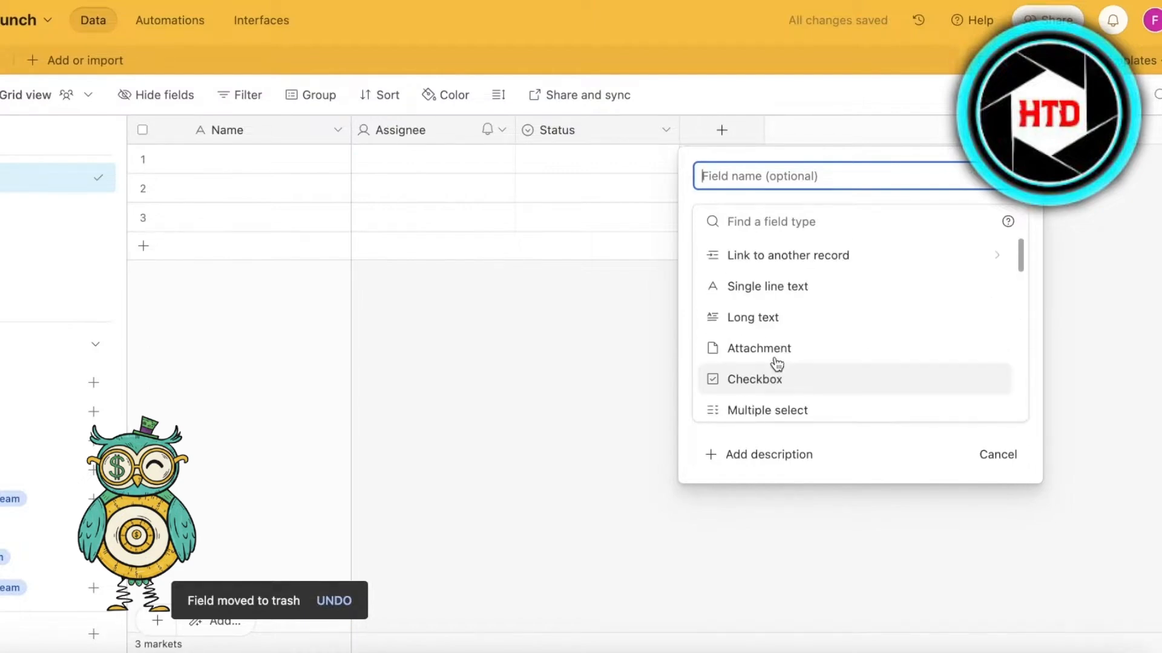
scroll(782, 401, down, 2)
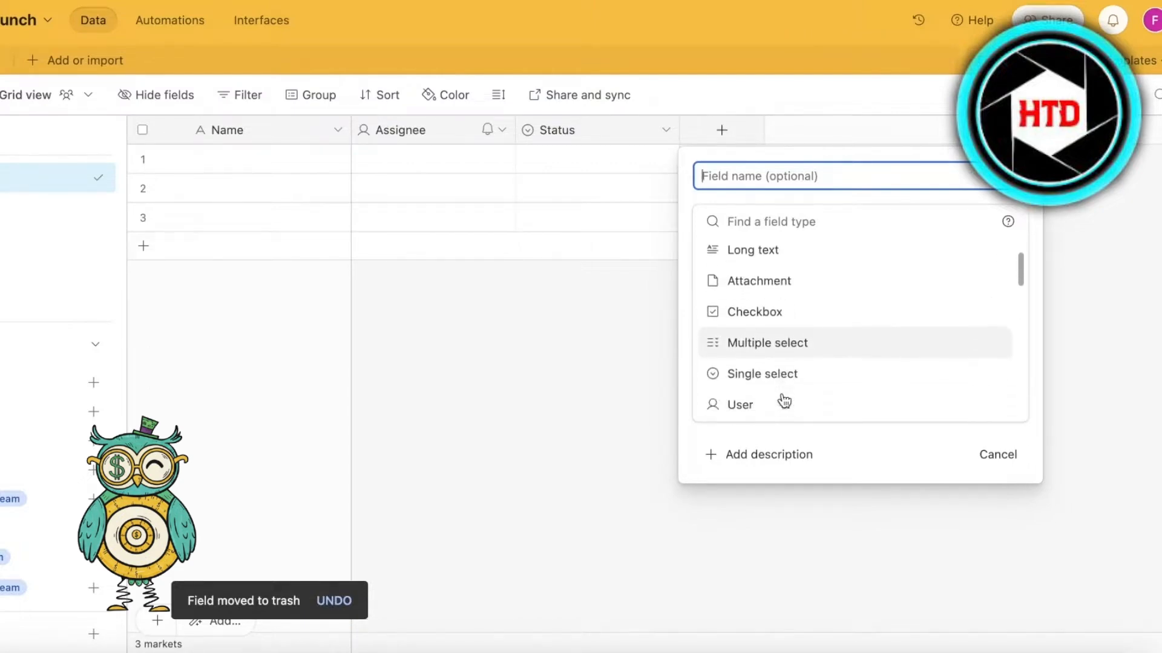
scroll(784, 402, down, 4)
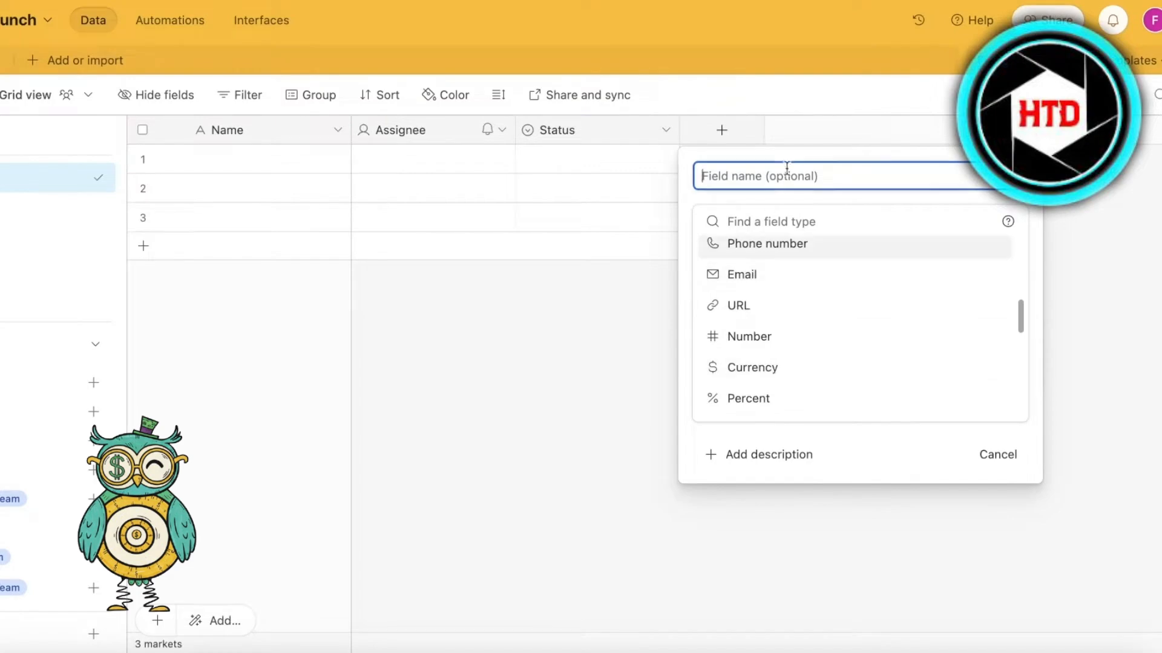
text(sub)
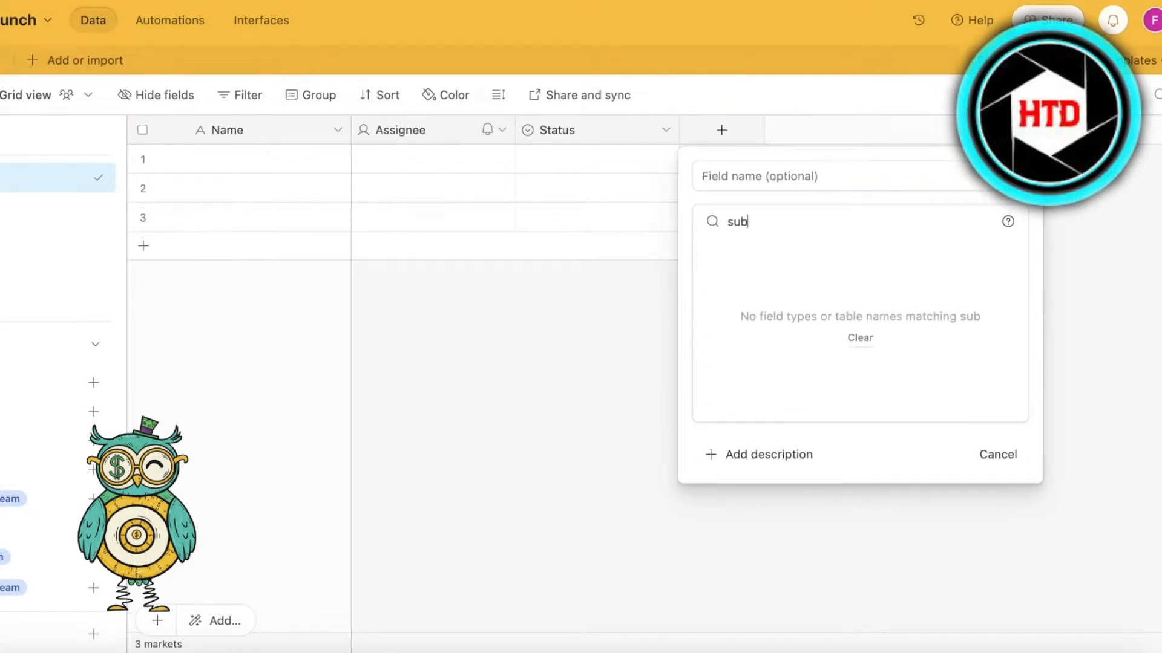
key(BackSpace)
key(BackSpace)
key(BackSpace)
text(t)
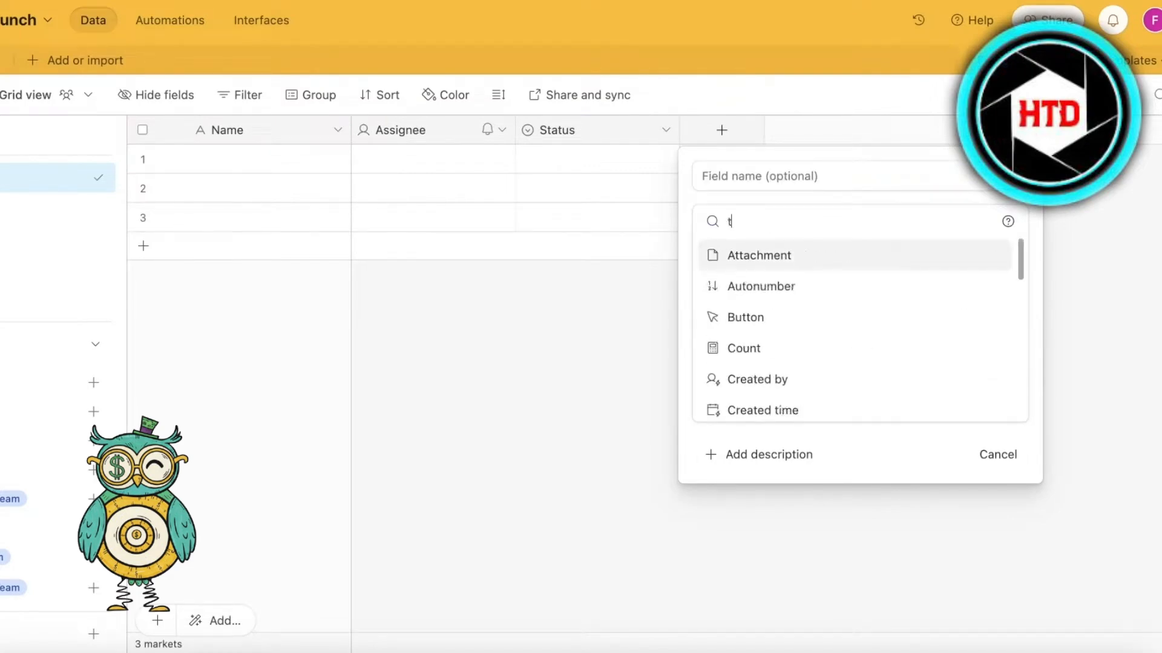
text(as)
key(BackSpace)
key(BackSpace)
key(BackSpace)
scroll(801, 329, down, 2)
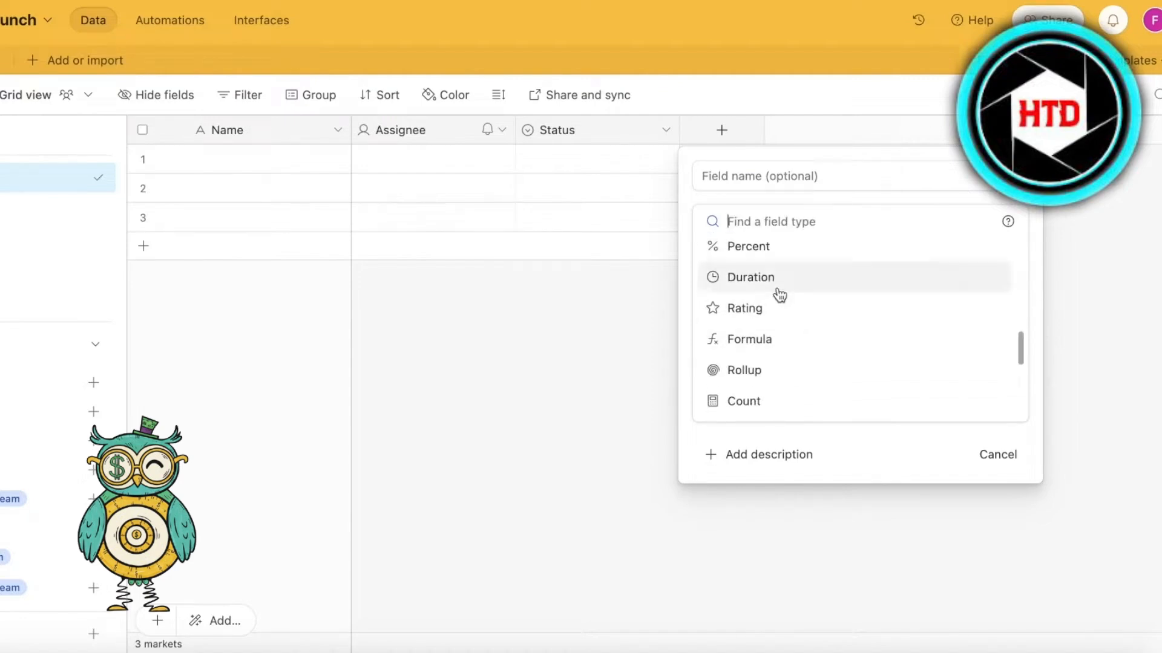
scroll(756, 399, down, 4)
scroll(778, 381, down, 1)
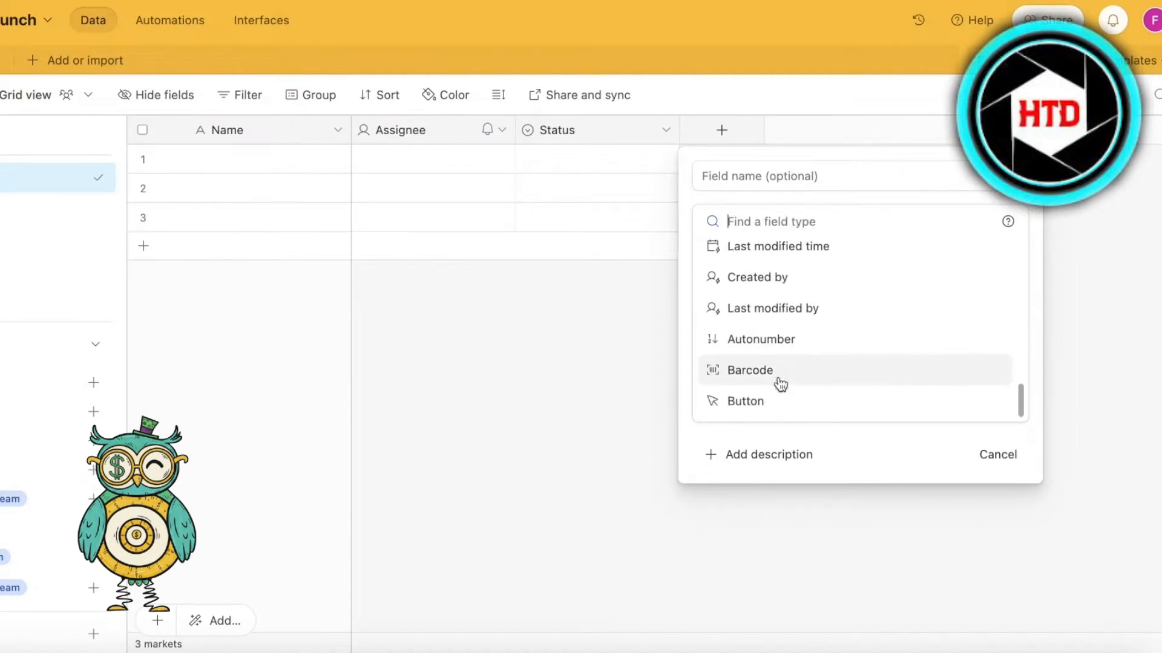
scroll(805, 345, up, 5)
scroll(815, 321, up, 5)
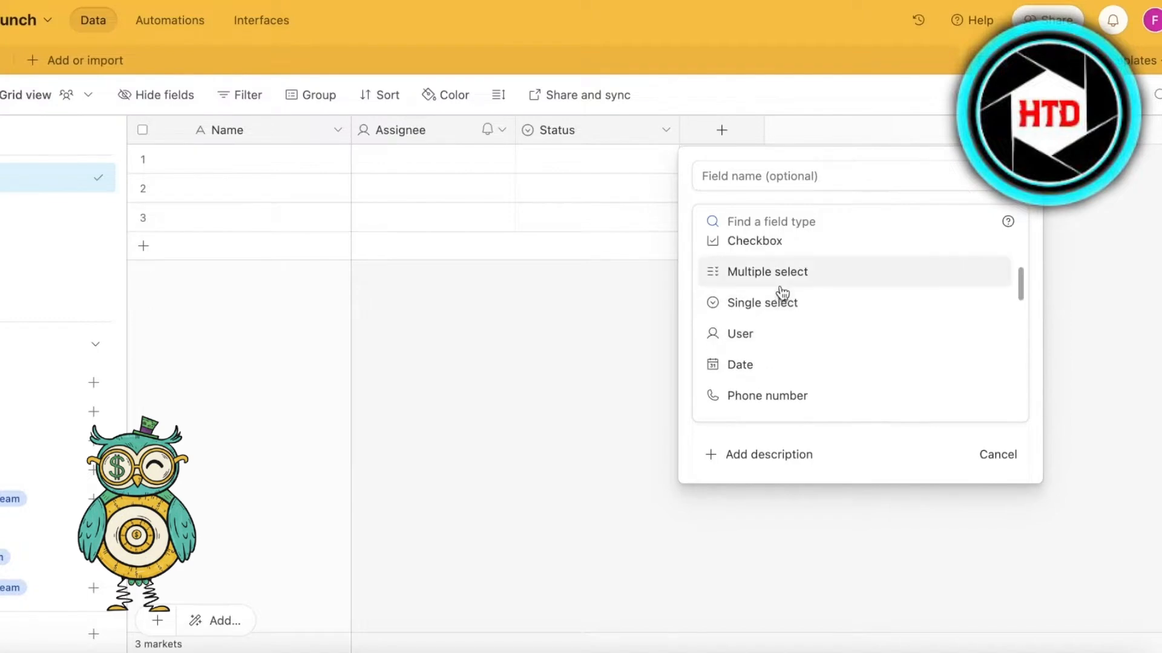
click(786, 308)
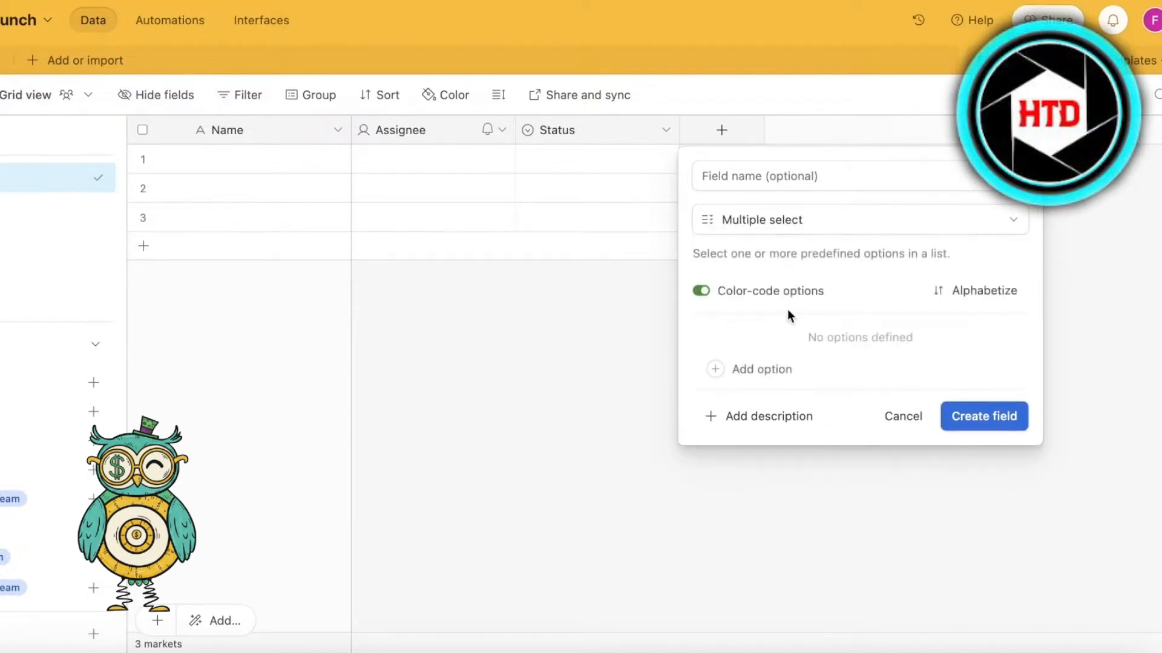
click(793, 176)
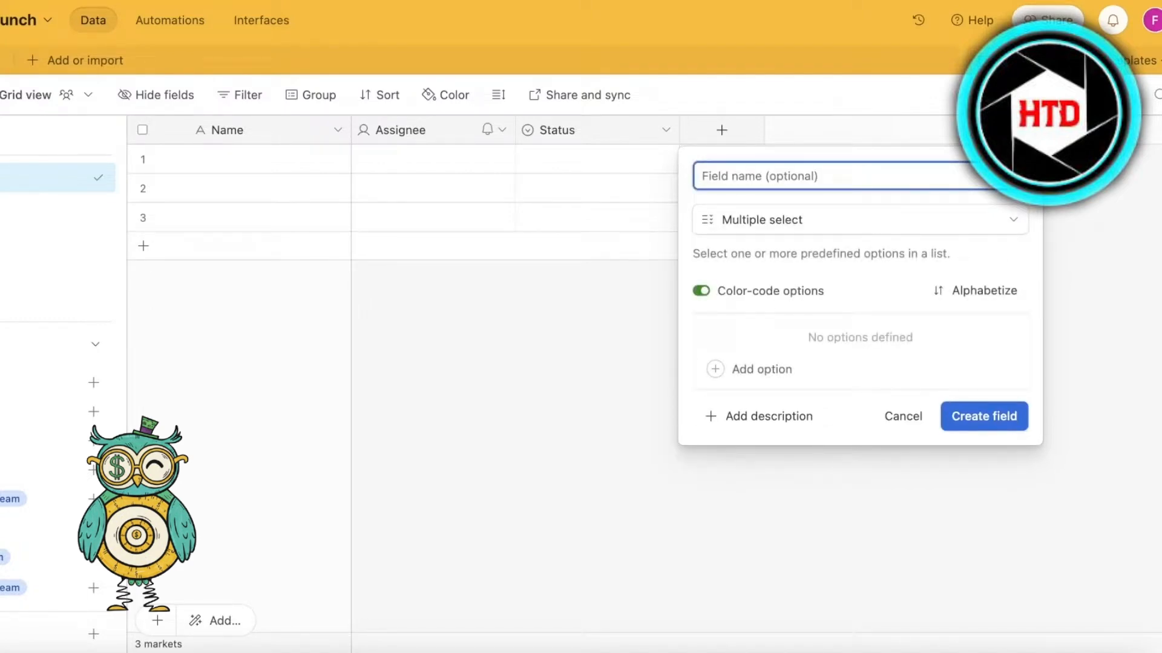
text(Subtask)
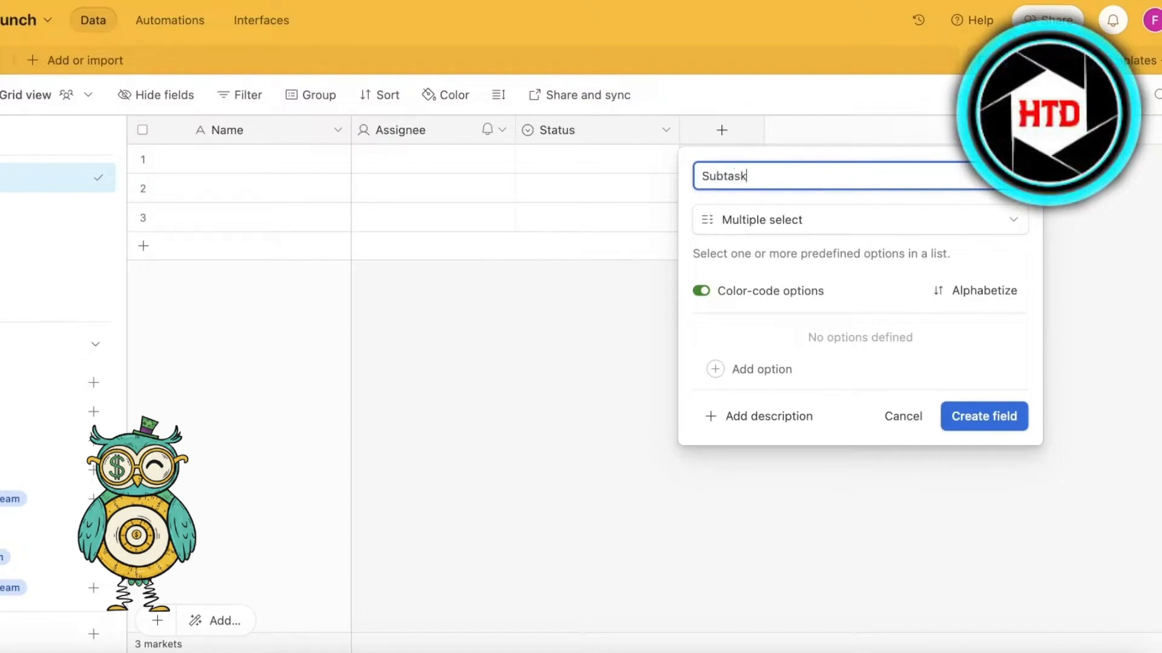
key(BackSpace)
key(BackSpace)
key(BackSpace)
key(BackSpace)
key(BackSpace)
key(BackSpace)
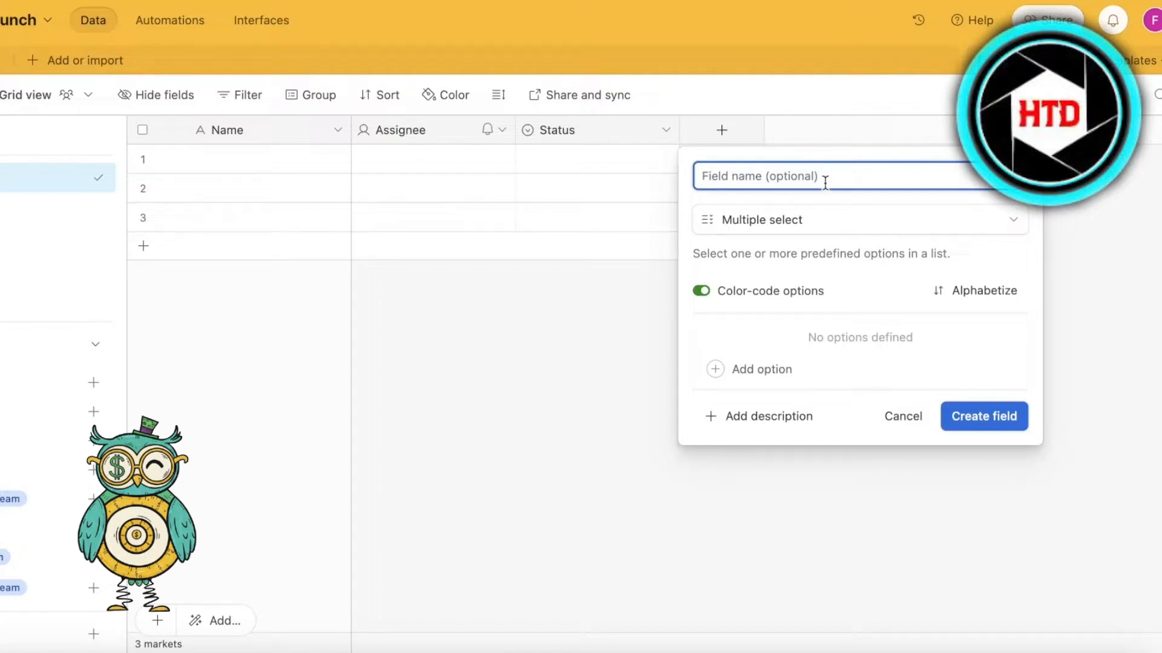
click(825, 219)
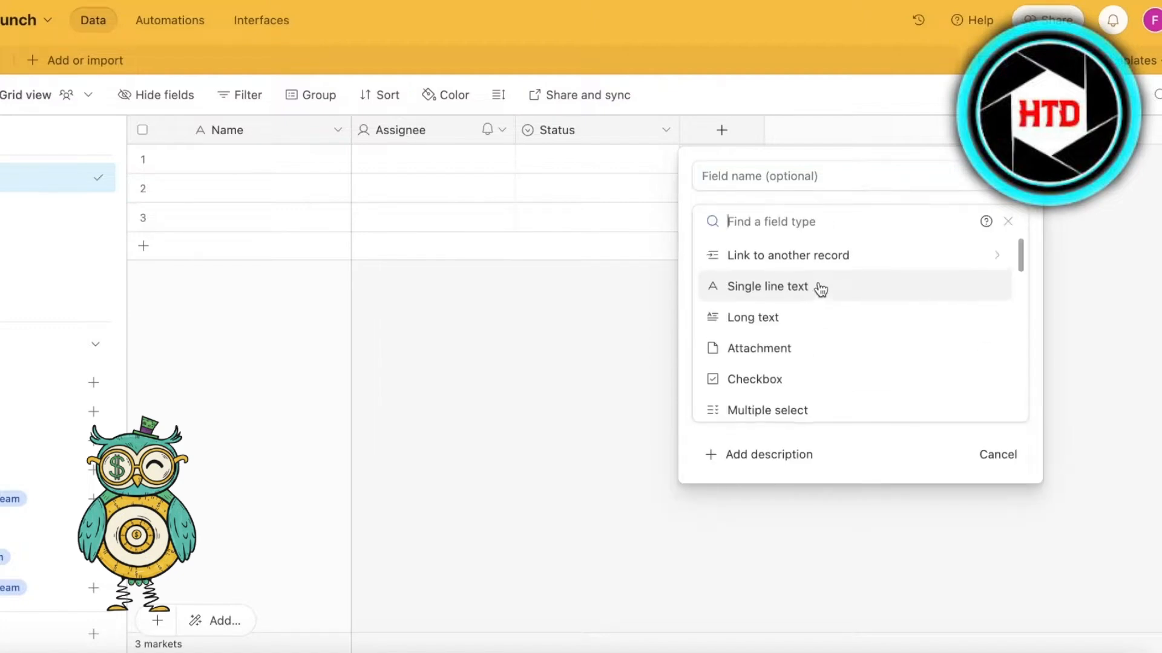
click(810, 379)
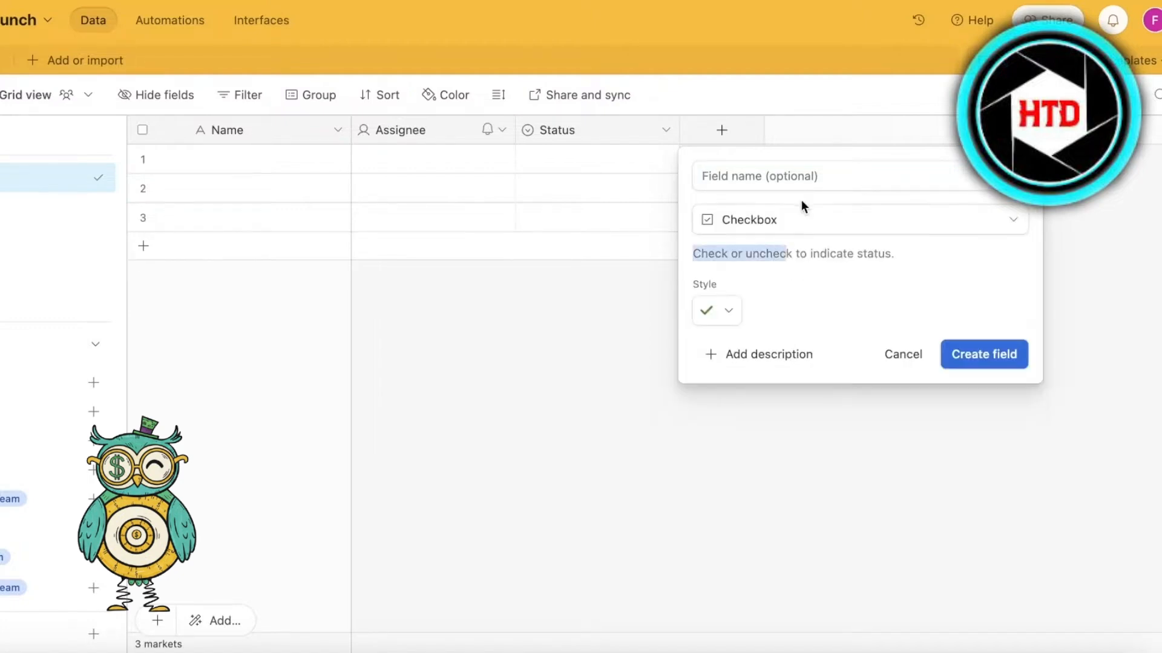
- Create a single line text field named Revenue after the Status field
click(800, 219)
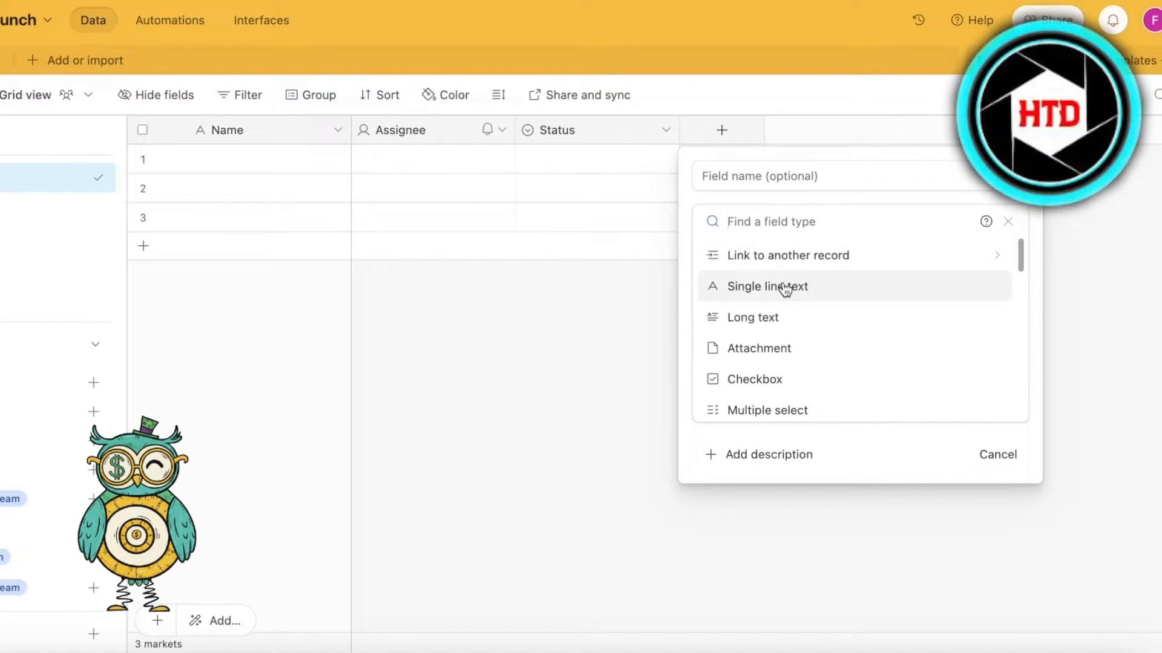
click(787, 286)
click(795, 180)
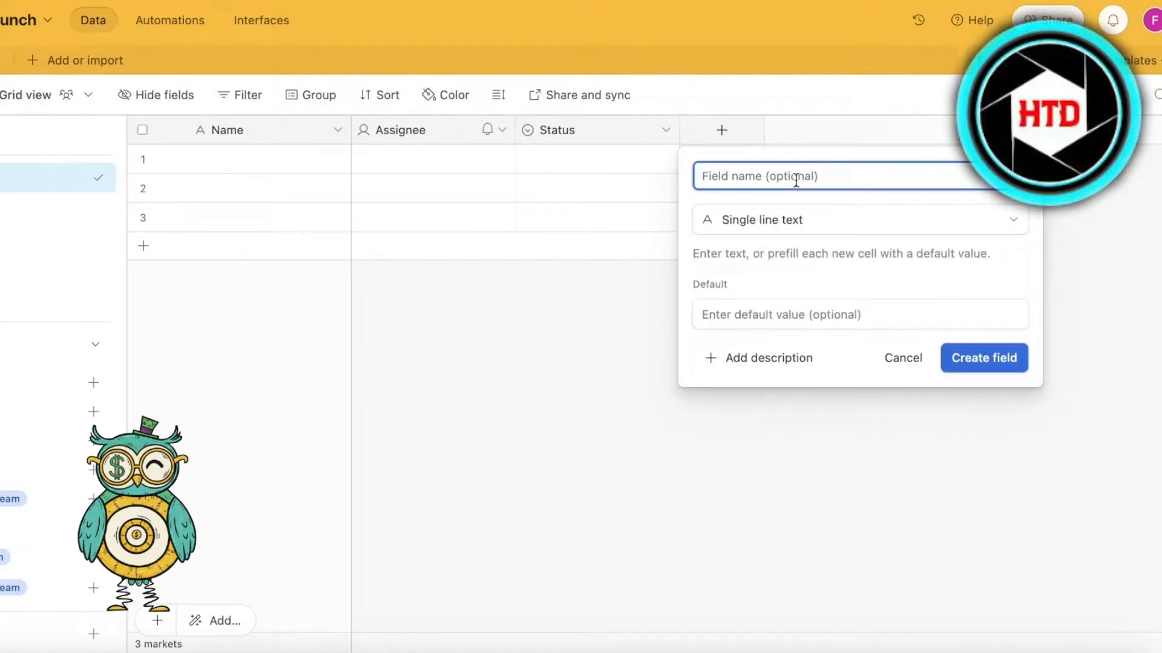
text(T)
key(BackSpace)
text(Revenue)
key(Return)
- Rename the primary Name field to Tasks
click(261, 130)
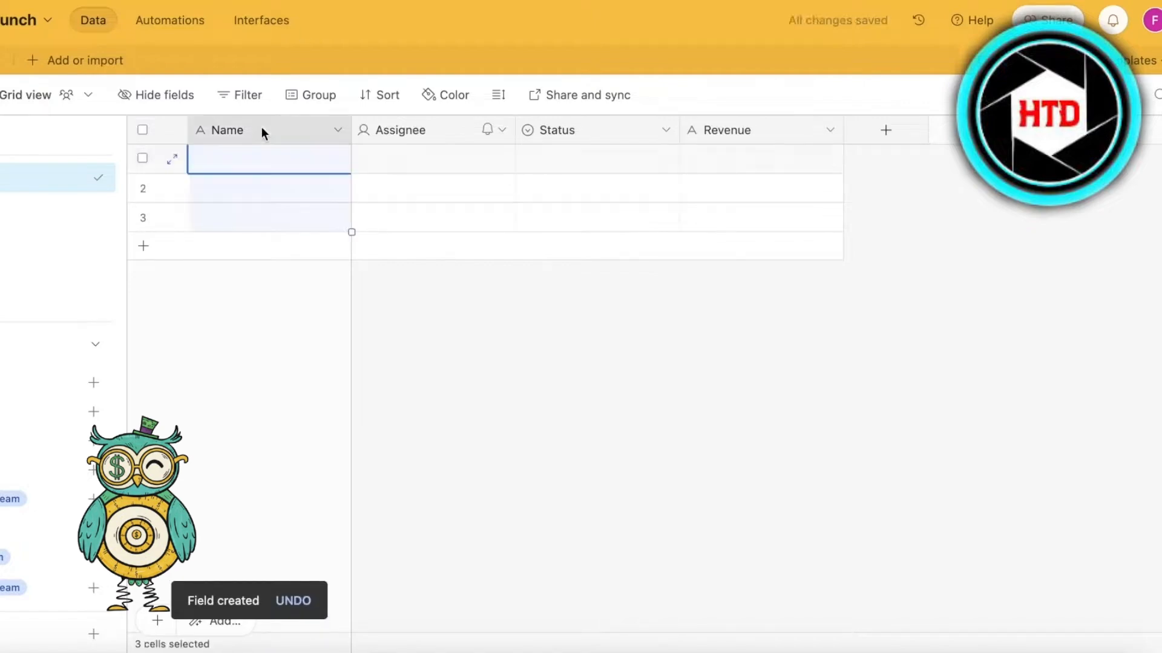
click(337, 132)
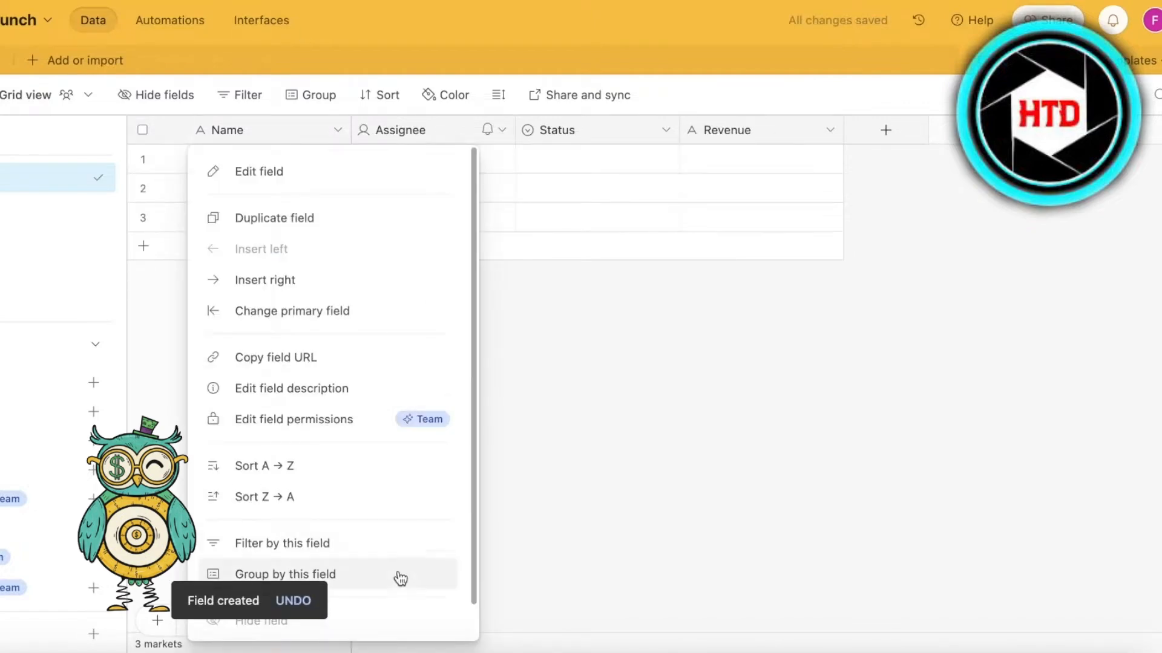
click(283, 174)
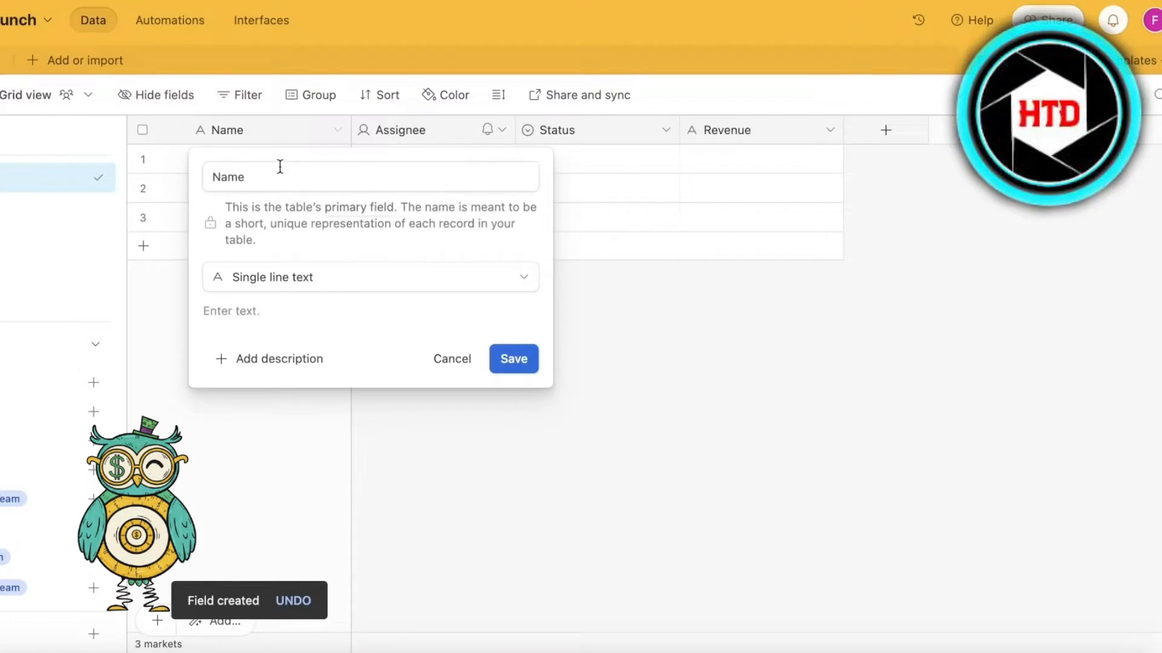
double_click(287, 174)
text(Tasks)
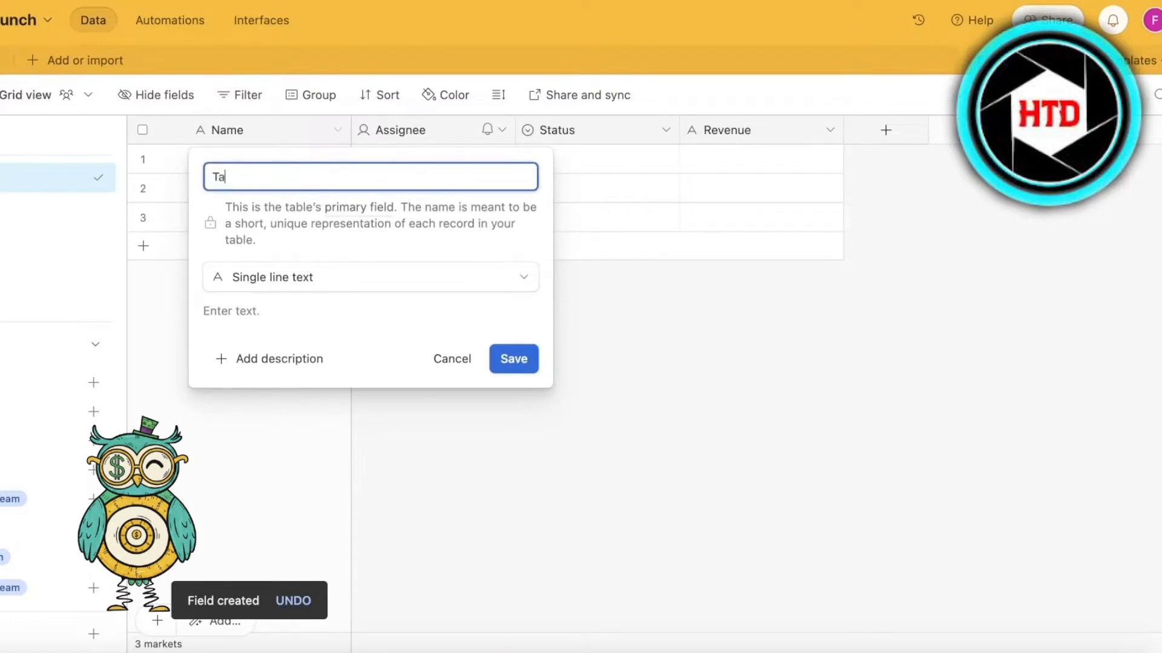
key(Return)
- Enter "Find Marketing Agencies" as the task of the first record
click(253, 209)
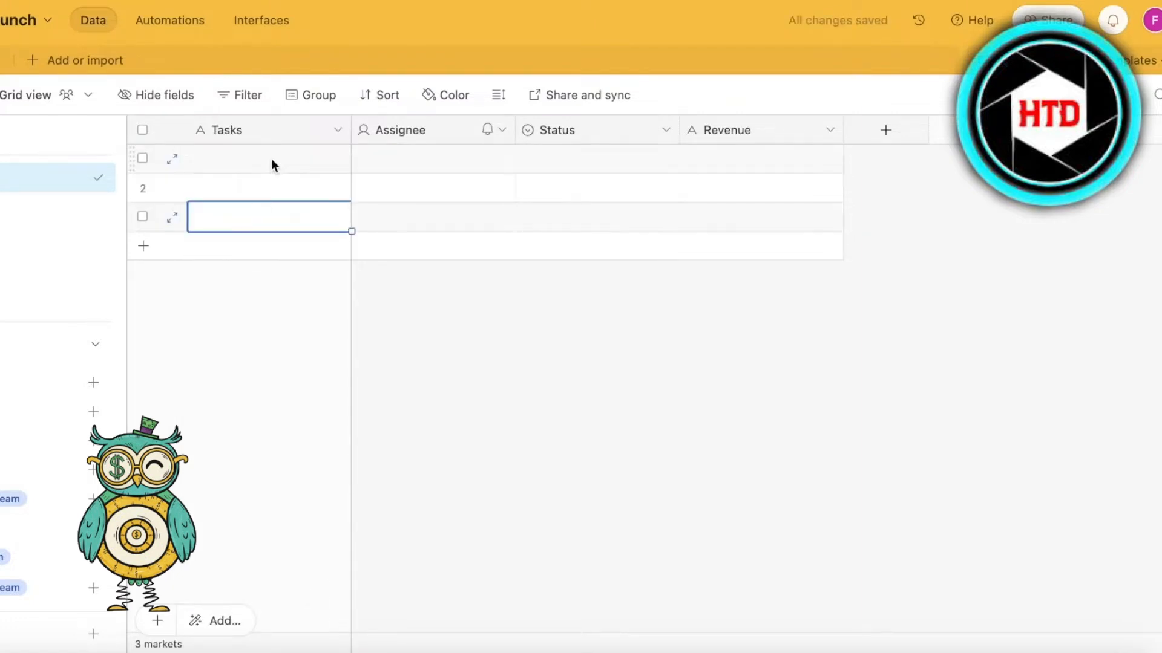
click(271, 158)
text(A)
key(BackSpace)
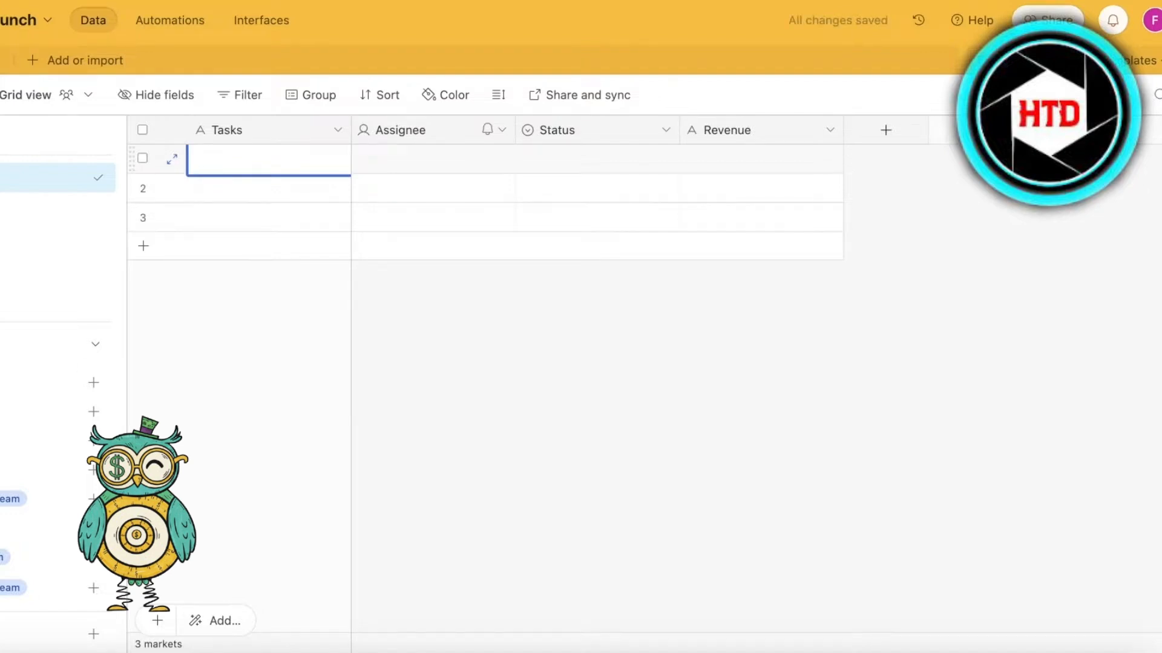
text(Find Marketing Agencies)
key(Return)
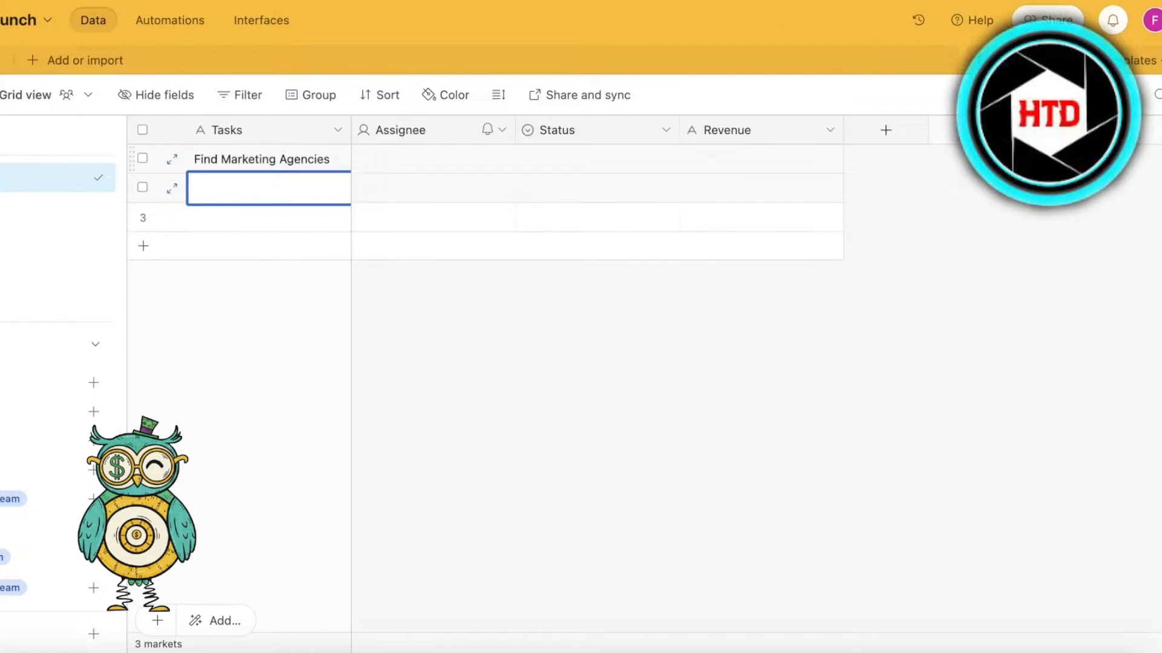
- Enter "Get Ideas" as the second record's task and "Draw a contract" as the third's
text(Get Ideas)
key(Return)
text(G)
text(raw a)
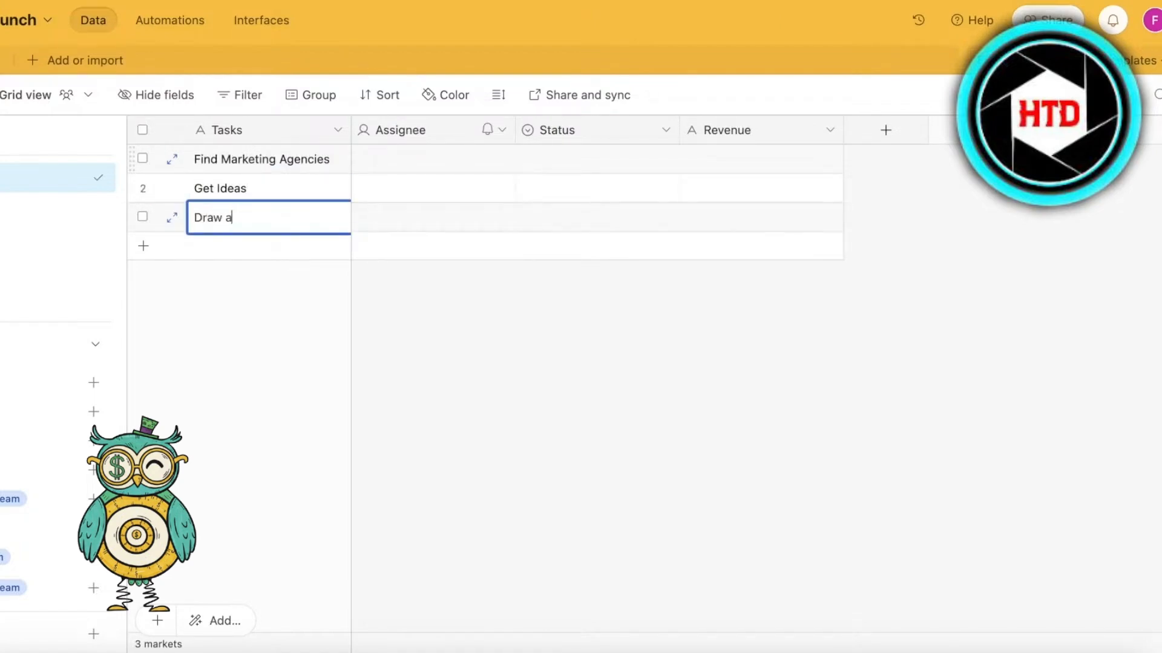
text( contract)
- Add a fourth record to the table with the task "Finalize Concept"
key(shift+Return)
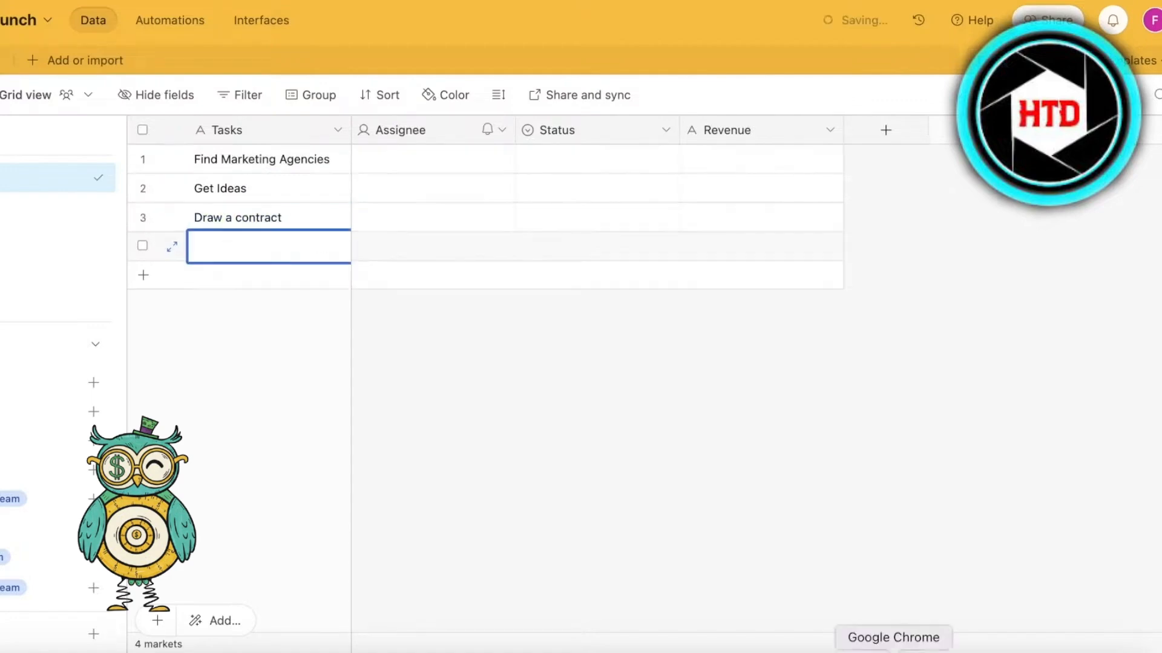
text(A)
text(Final)
text(ize Concept)
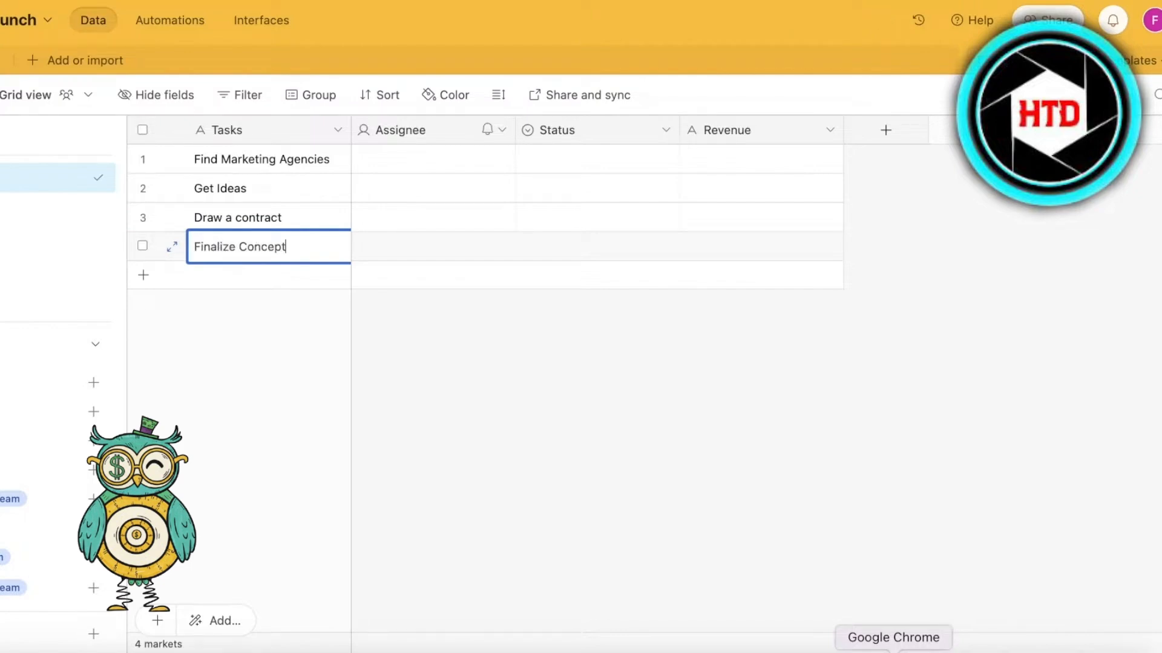
click(674, 497)
- Assign the listed user to the Find Marketing Agencies and Get Ideas tasks
click(410, 182)
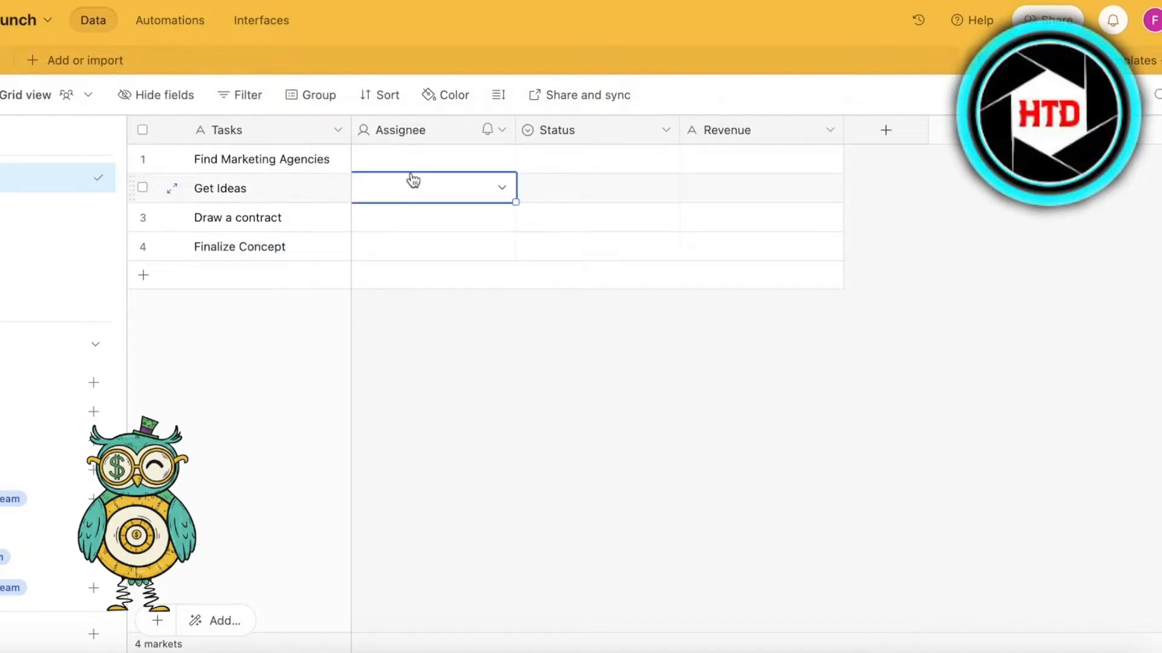
click(411, 168)
click(501, 159)
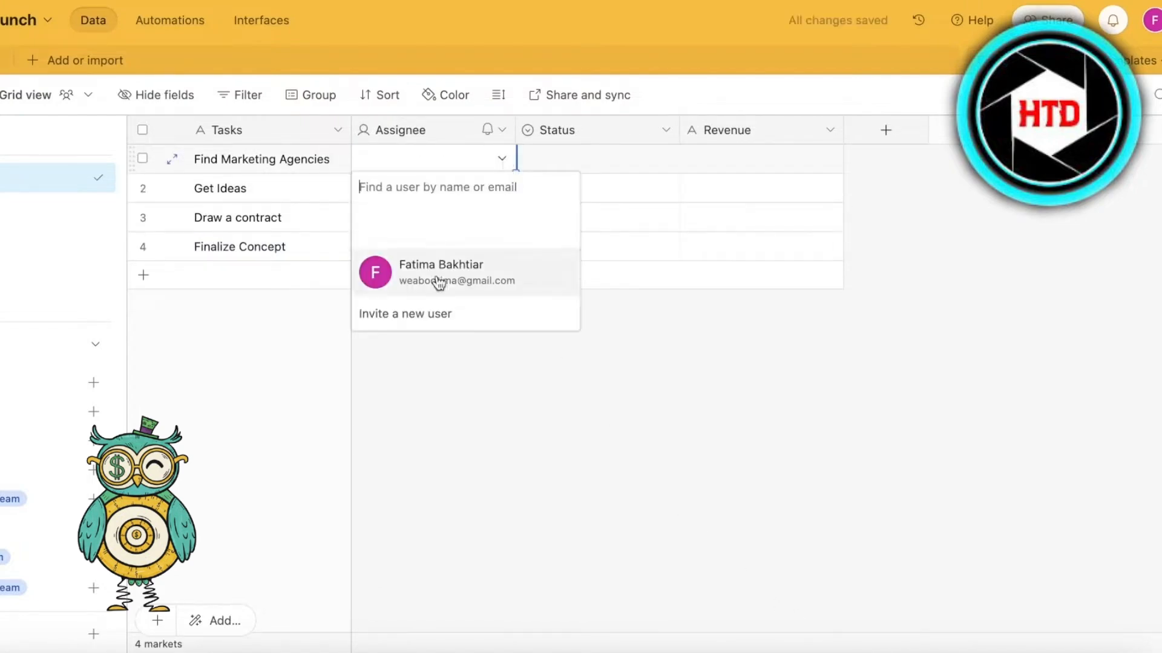
click(436, 264)
click(431, 221)
click(500, 195)
click(502, 192)
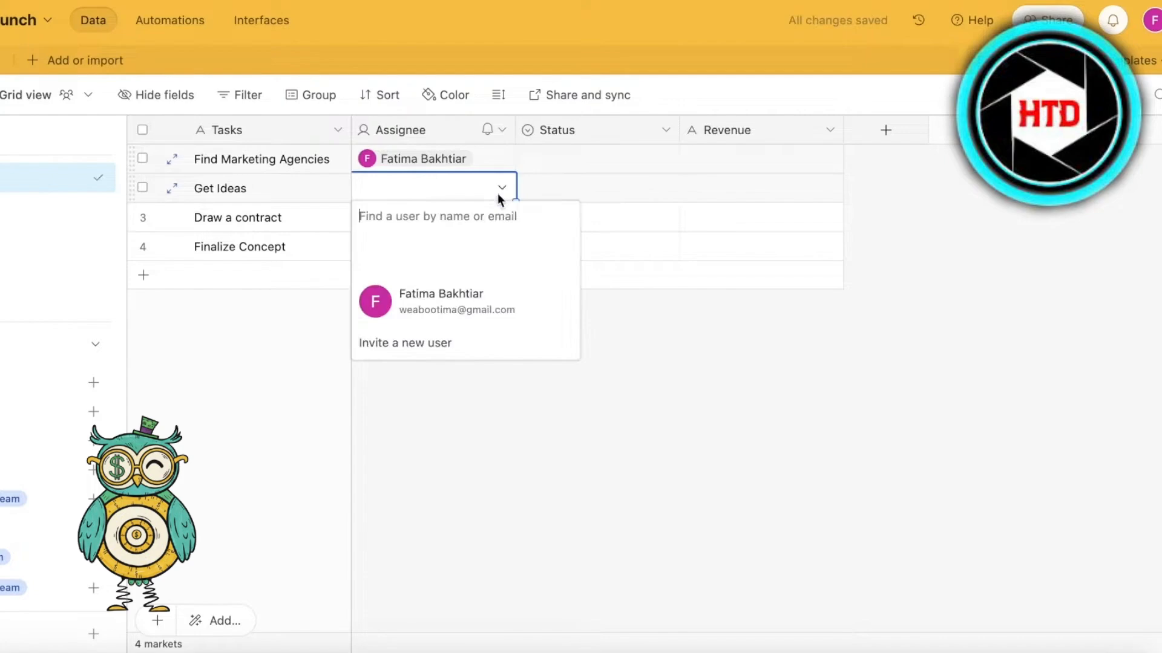
click(456, 303)
click(643, 140)
click(643, 155)
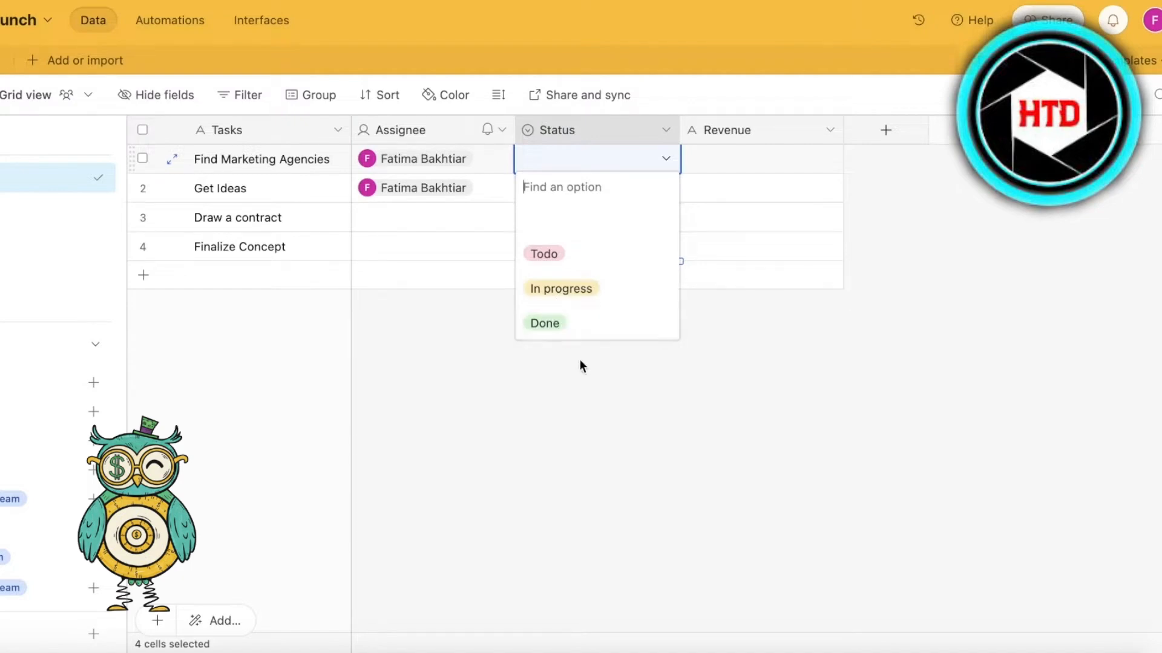
click(660, 137)
click(662, 137)
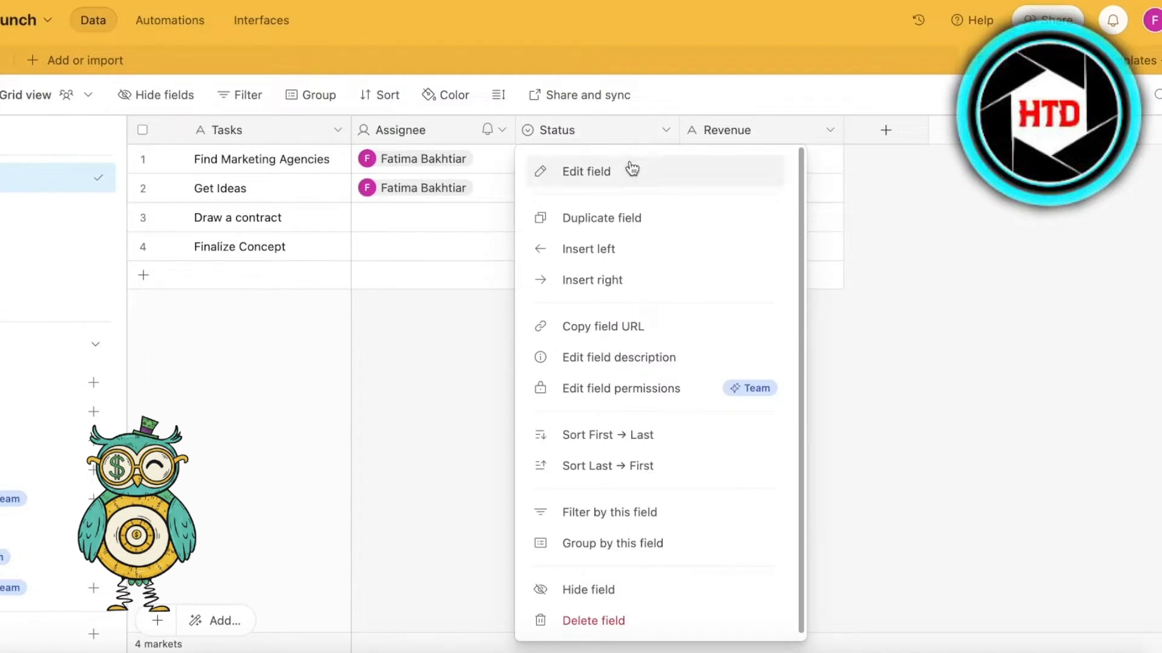
click(630, 169)
click(448, 513)
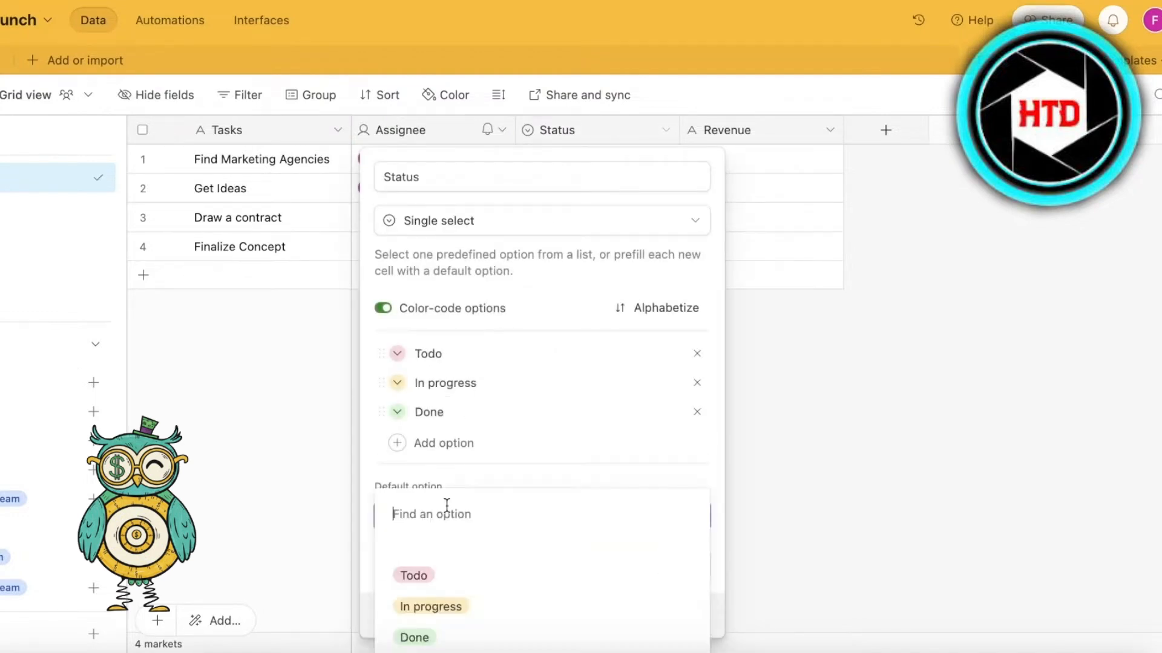
text(Urge)
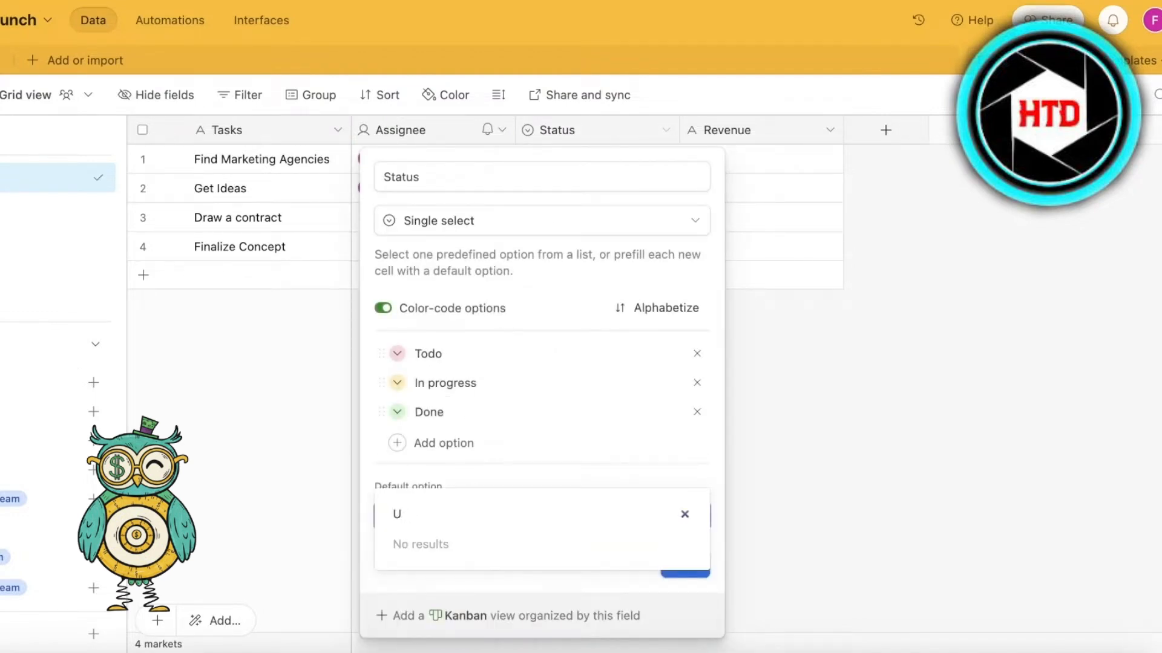
key(BackSpace)
text(Stuck)
key(Return)
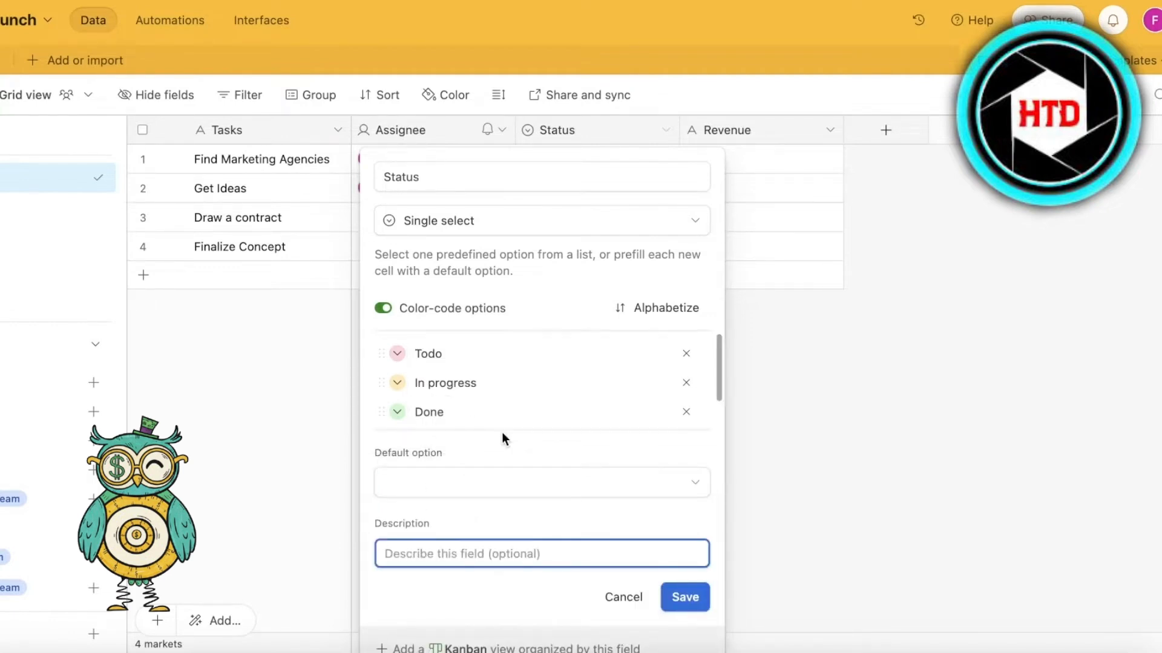
scroll(607, 428, down, 1)
click(635, 597)
- Set the status of the Find Marketing Agencies task to In progress
click(663, 158)
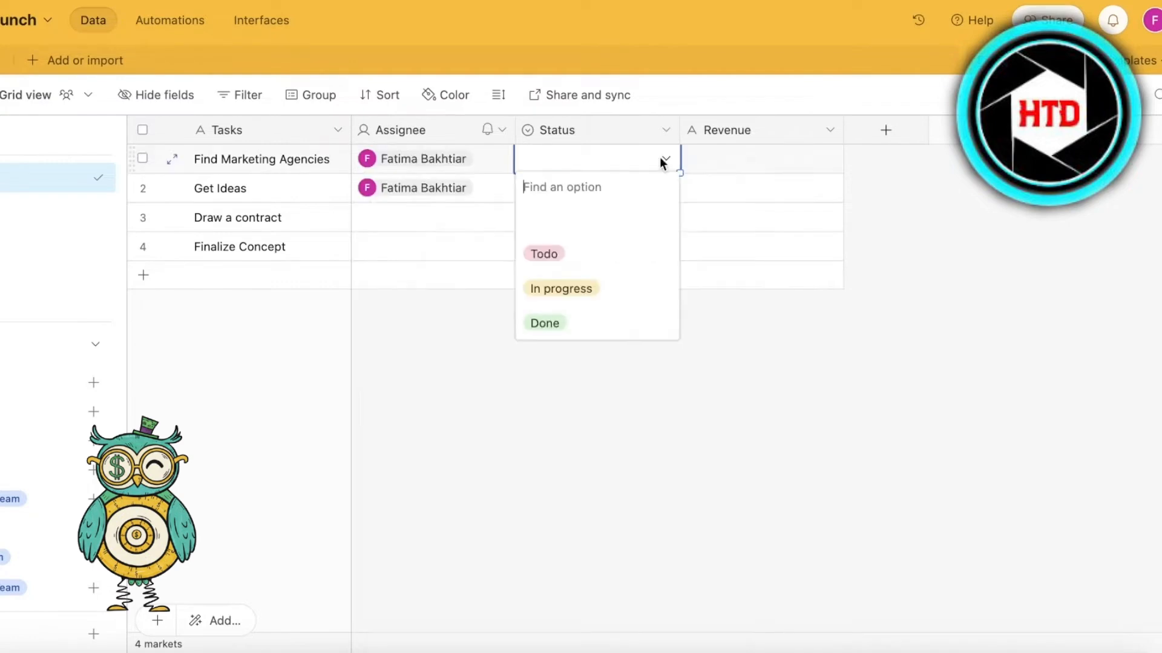
click(570, 258)
click(649, 193)
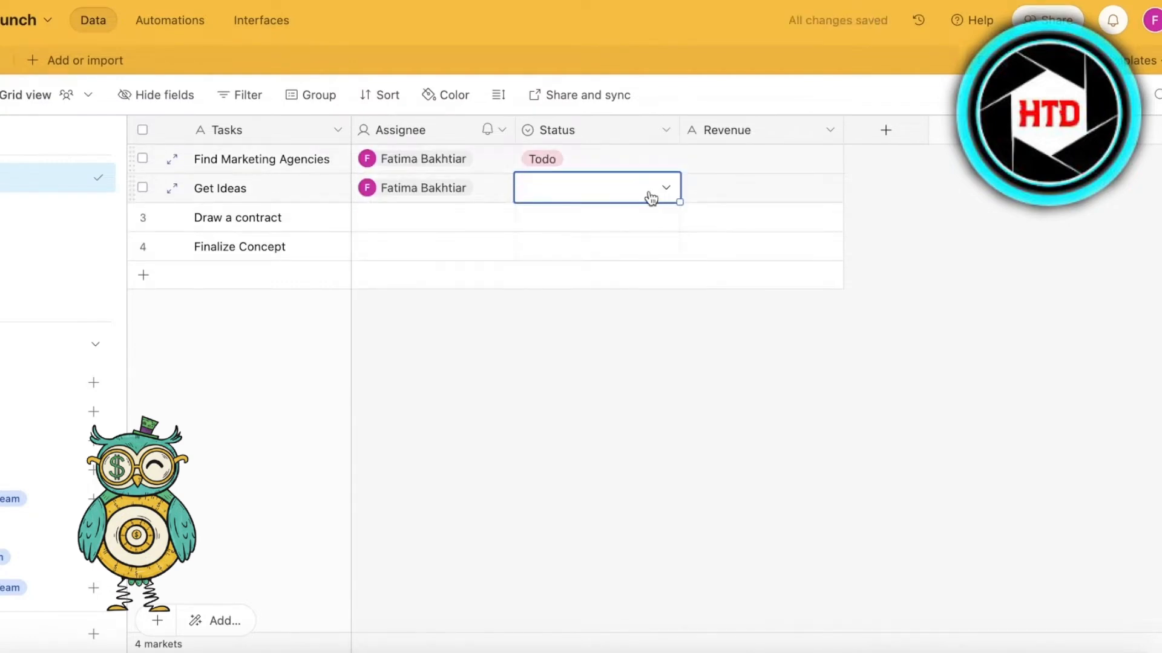
click(666, 158)
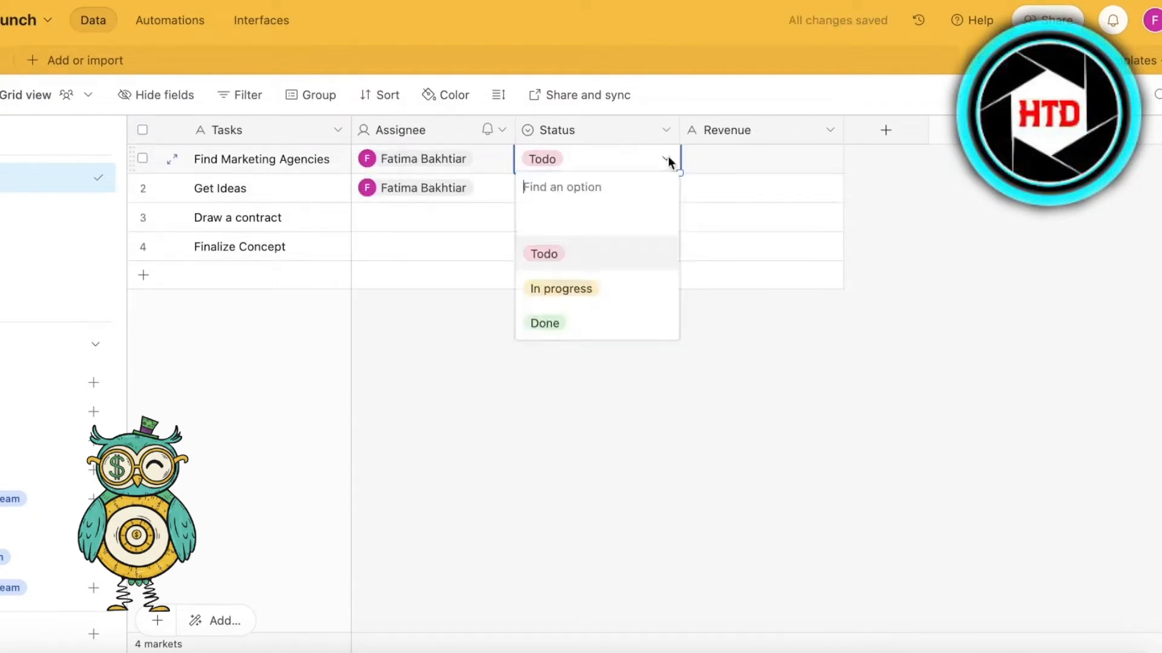
click(558, 294)
- Add an attachment field named "Files" to the Marketing table
click(907, 132)
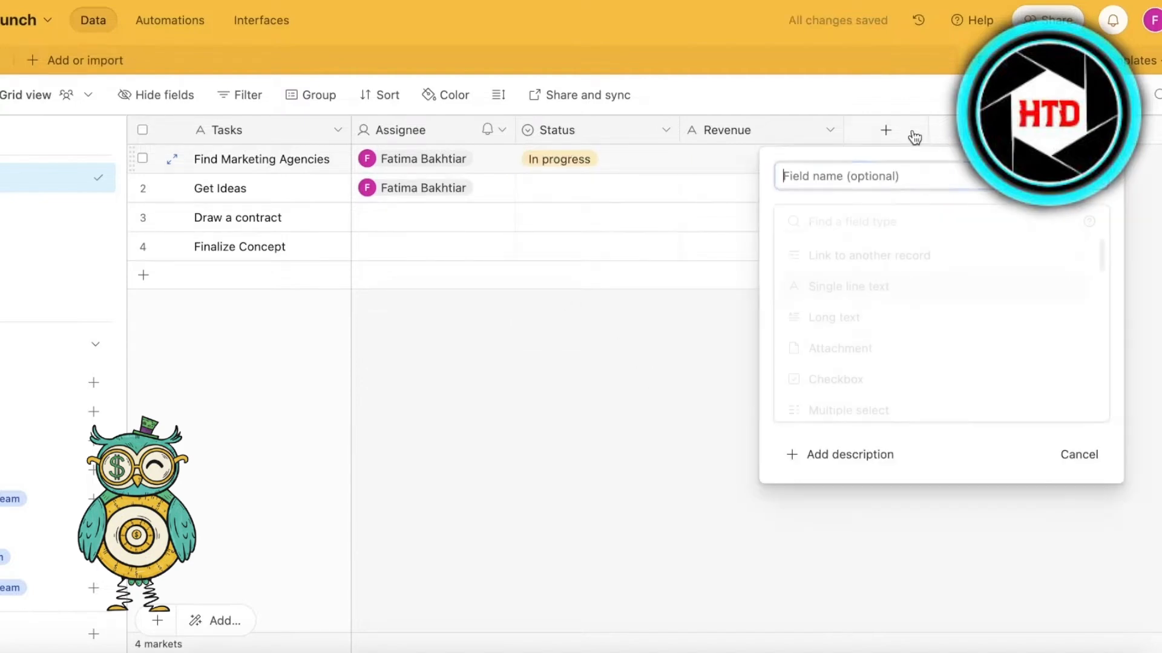
click(691, 412)
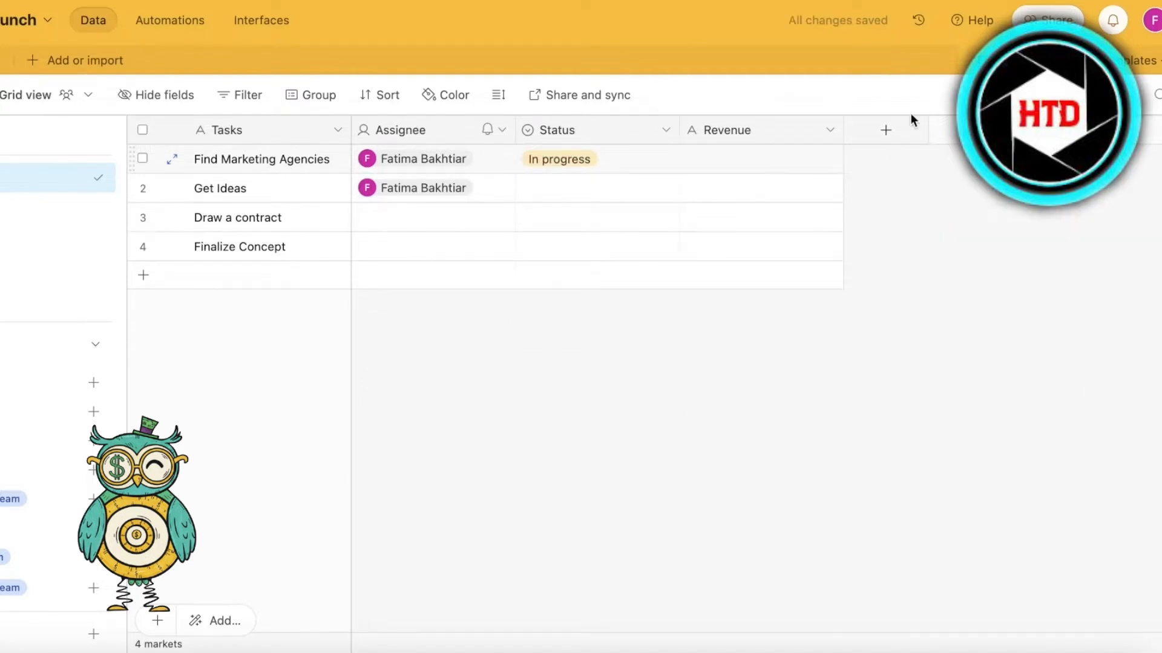
click(902, 132)
click(885, 340)
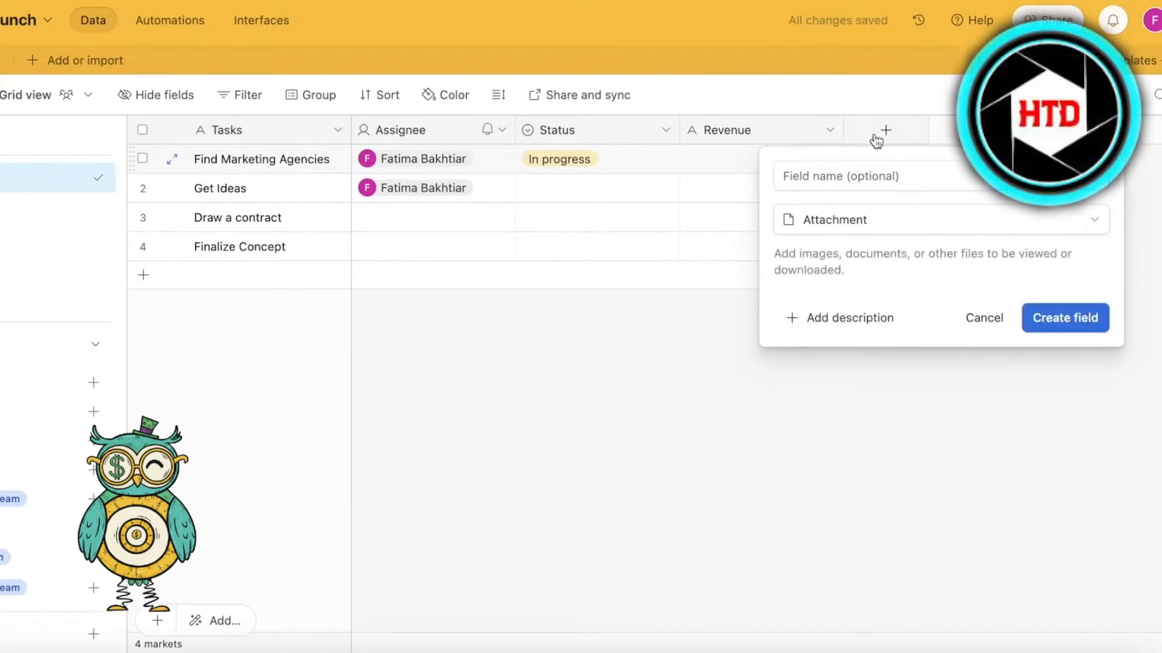
click(859, 172)
text(Files)
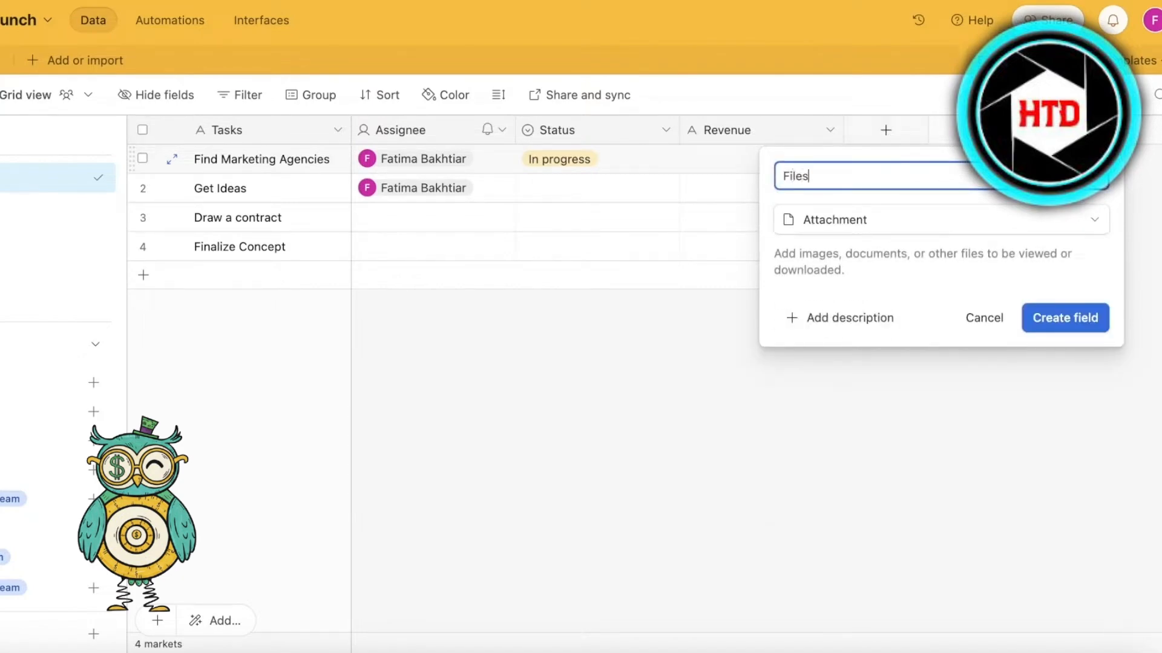
key(Return)
- Enter 3454 as the revenue of the Find Marketing Agencies task
click(785, 176)
click(778, 160)
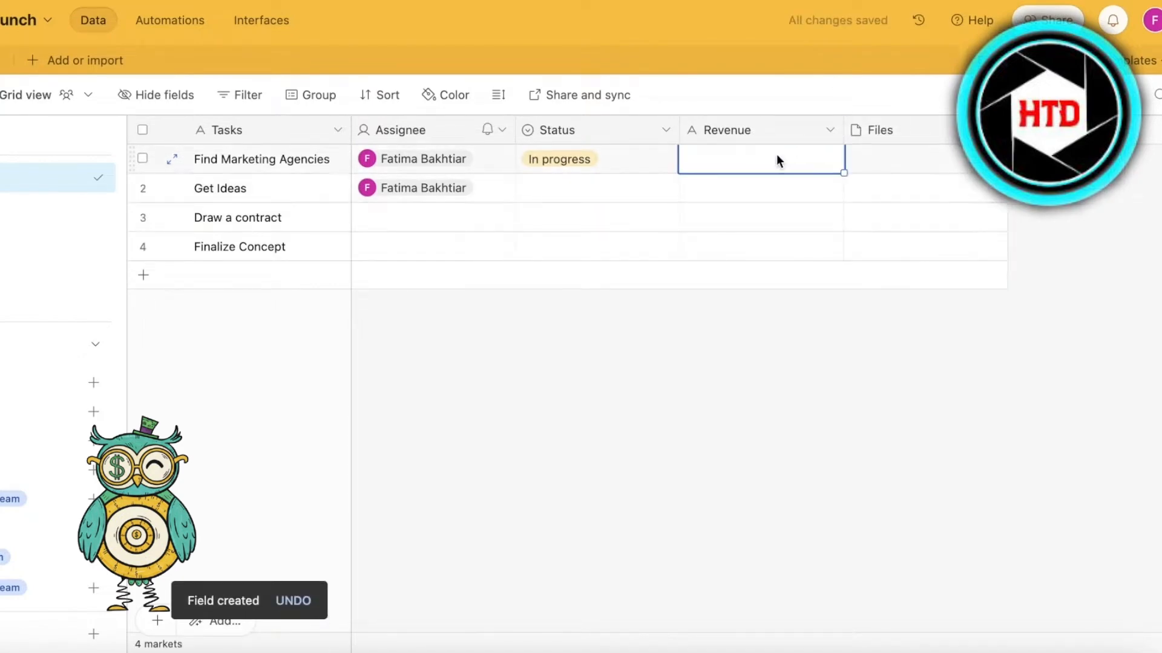
text(3454)
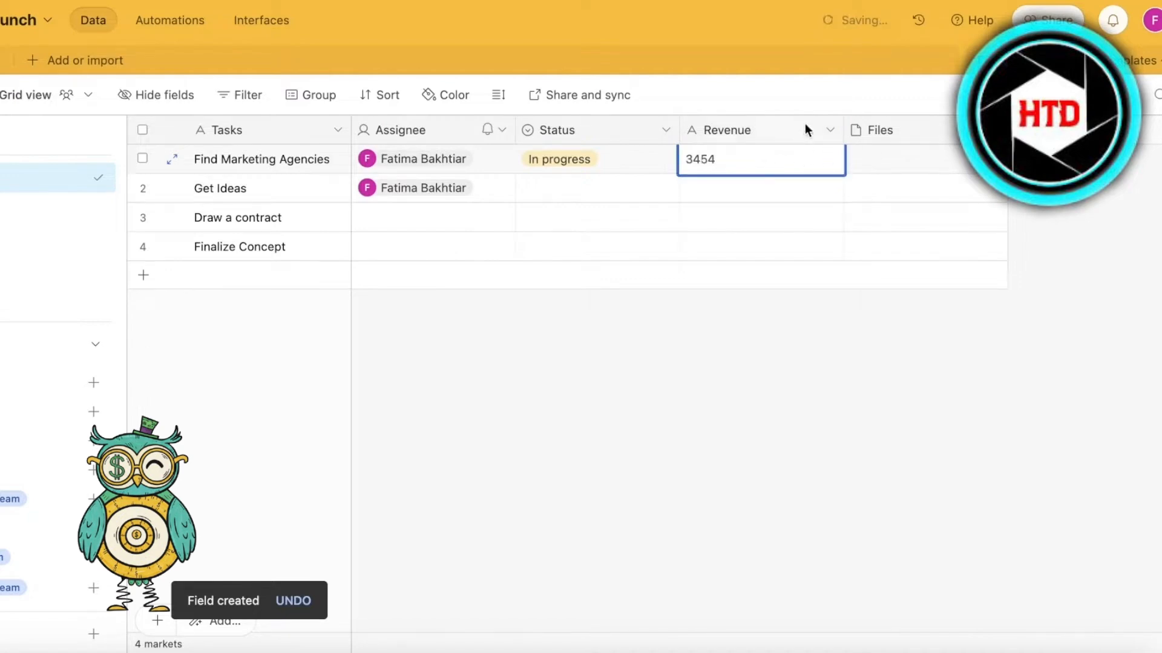
- Delete the Revenue field from the Marketing table
click(828, 130)
key(Escape)
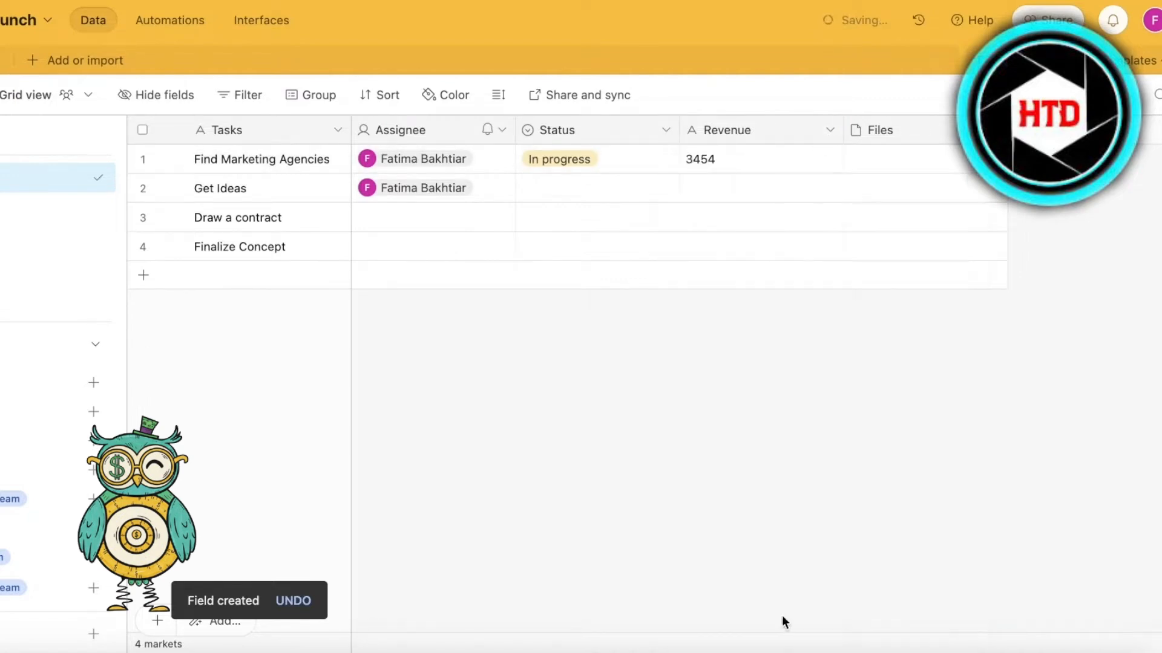
click(829, 130)
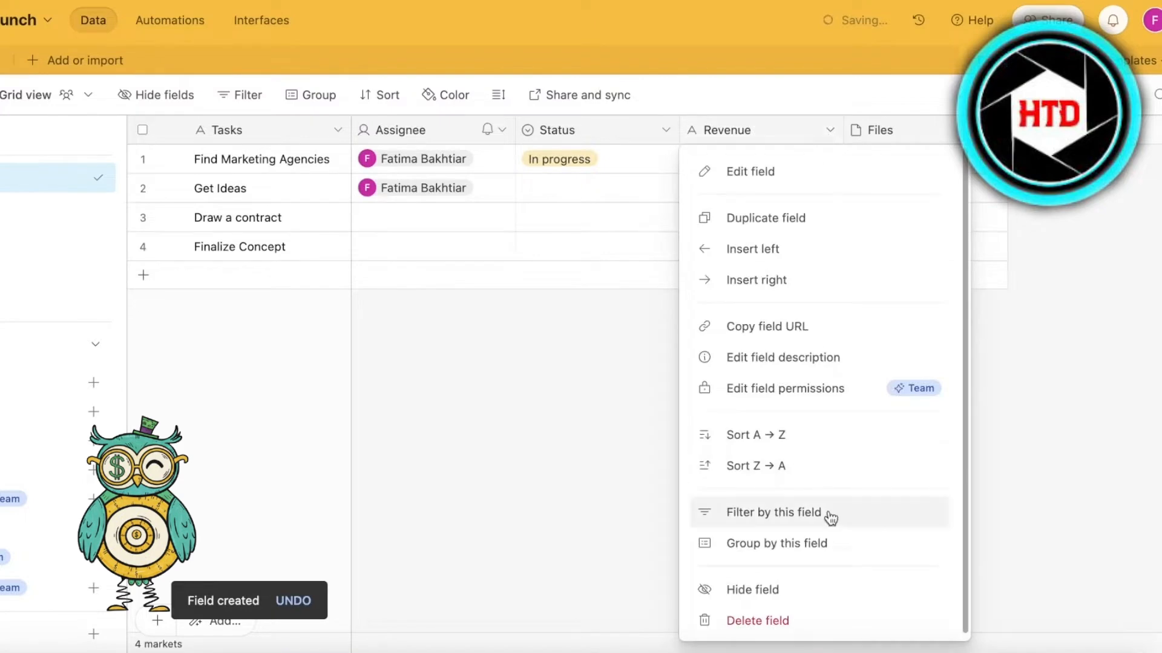
click(757, 620)
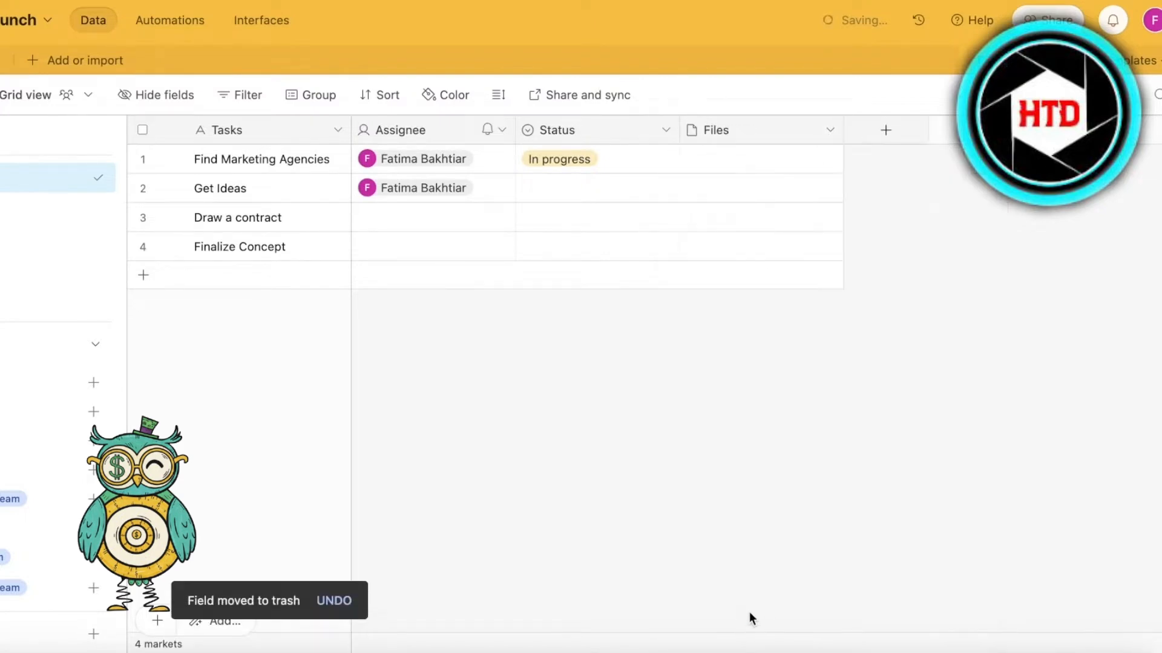
- Add an email field named "Focal Persons Mail" to the table
click(883, 128)
scroll(900, 332, down, 4)
scroll(888, 340, up, 1)
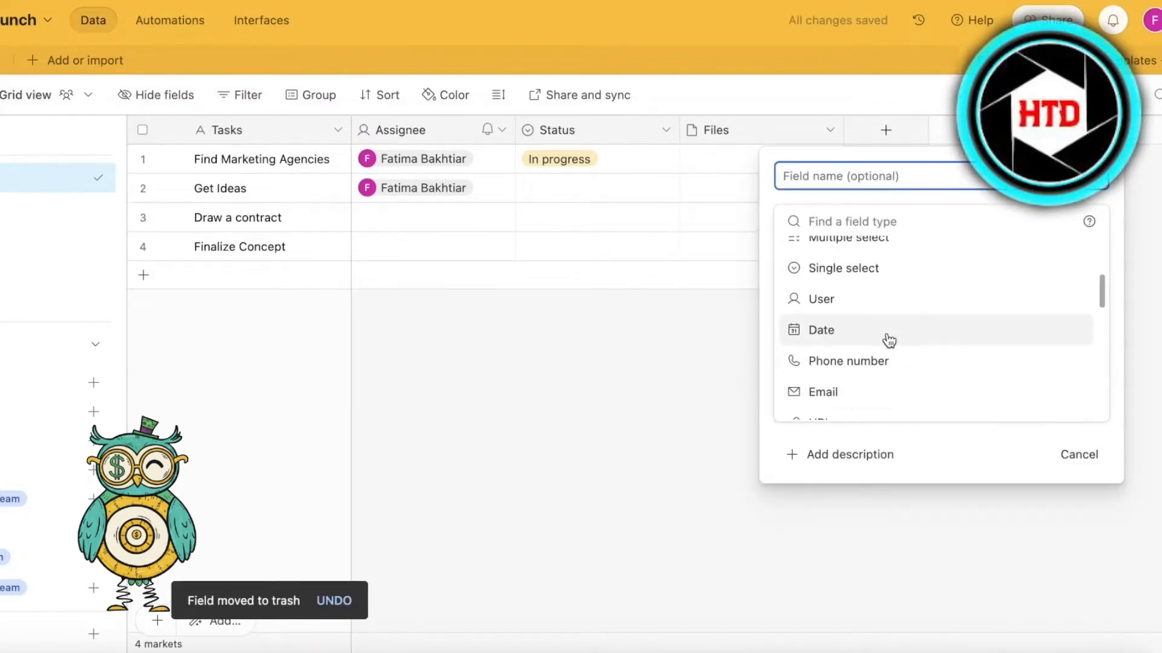
scroll(888, 339, up, 3)
scroll(884, 337, down, 3)
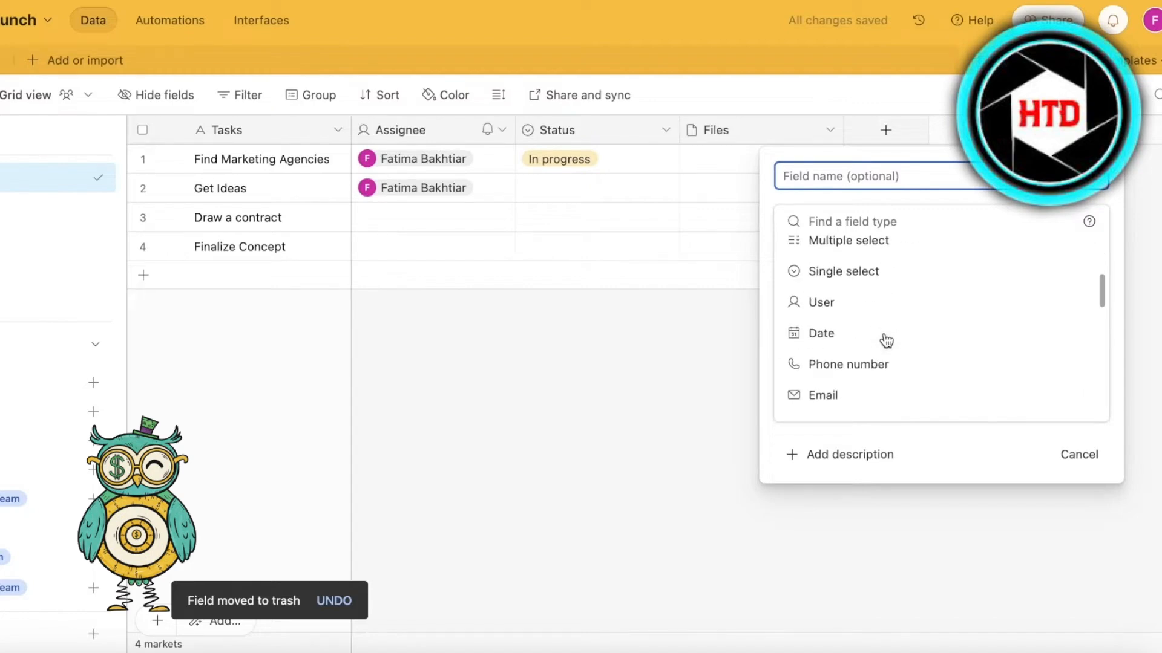
click(838, 392)
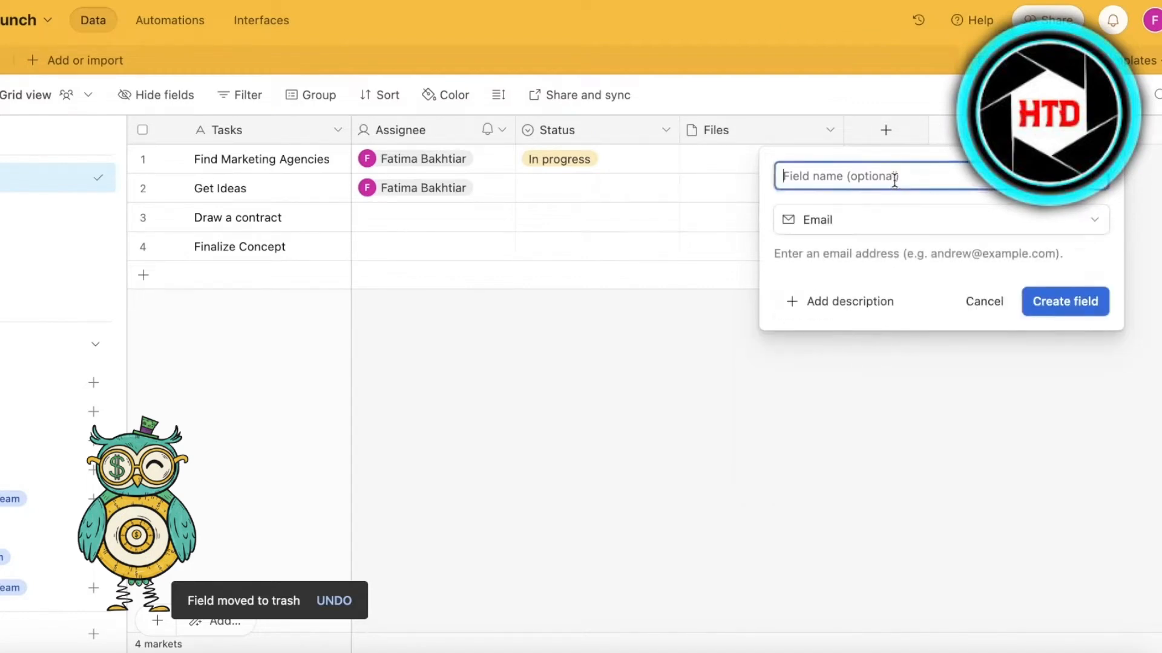
text(Focal Persons Mail)
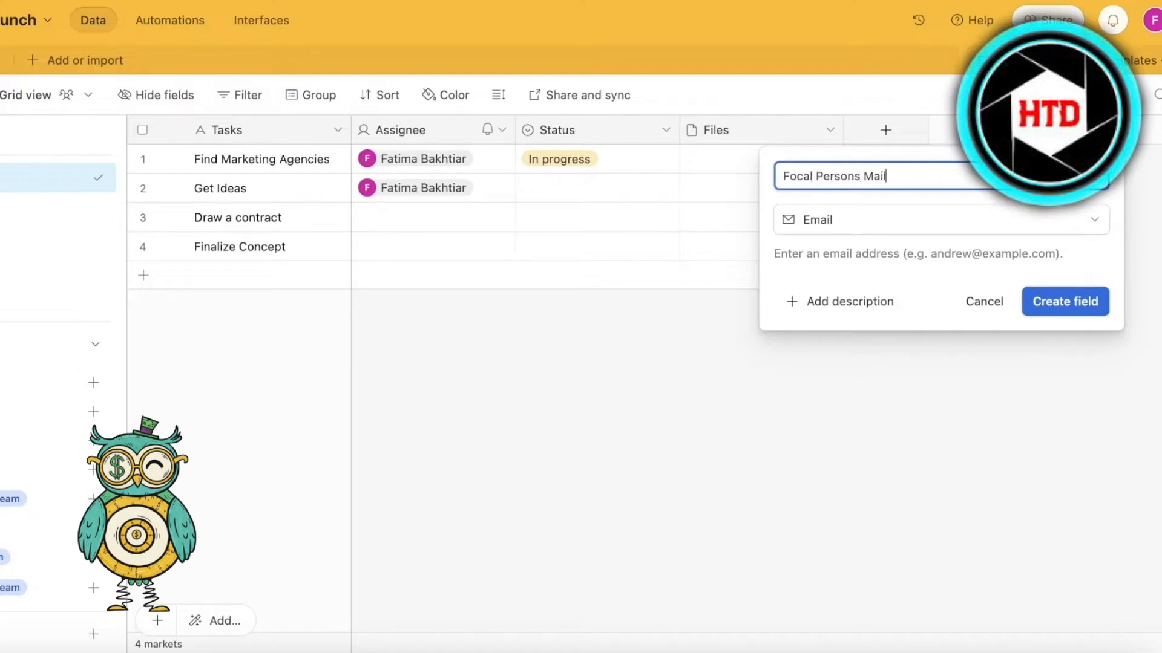
key(Return)
- Add a date field named "Due Date" to the table, using the local date format
click(1050, 130)
scroll(880, 411, down, 6)
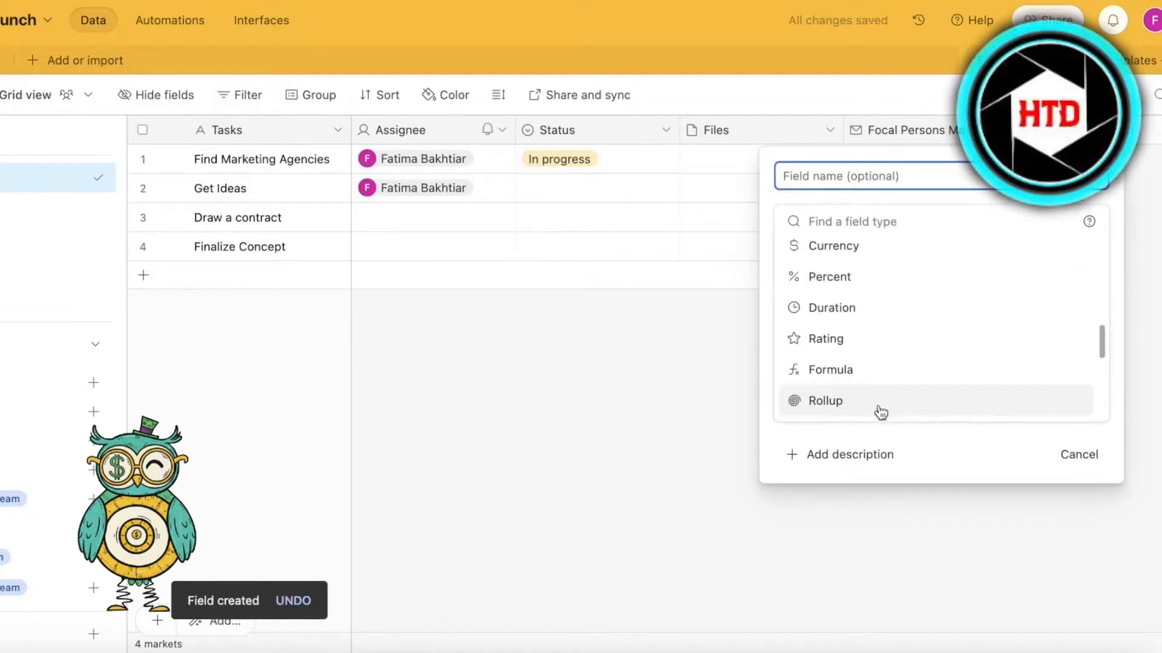
click(503, 431)
click(1049, 130)
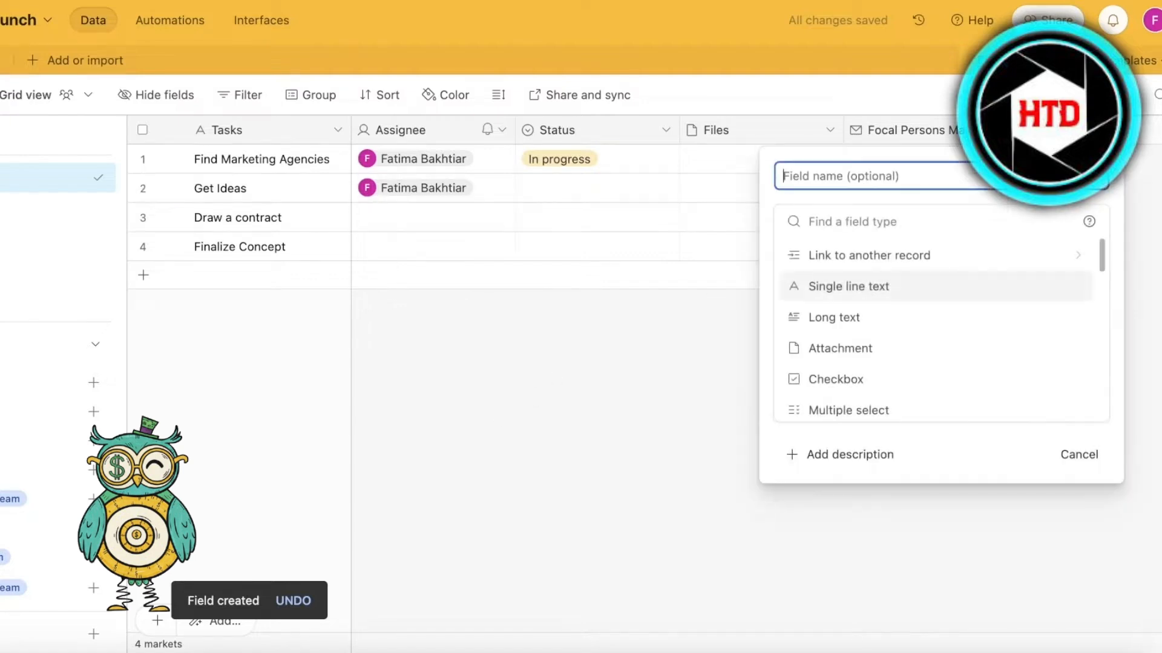
scroll(926, 327, down, 4)
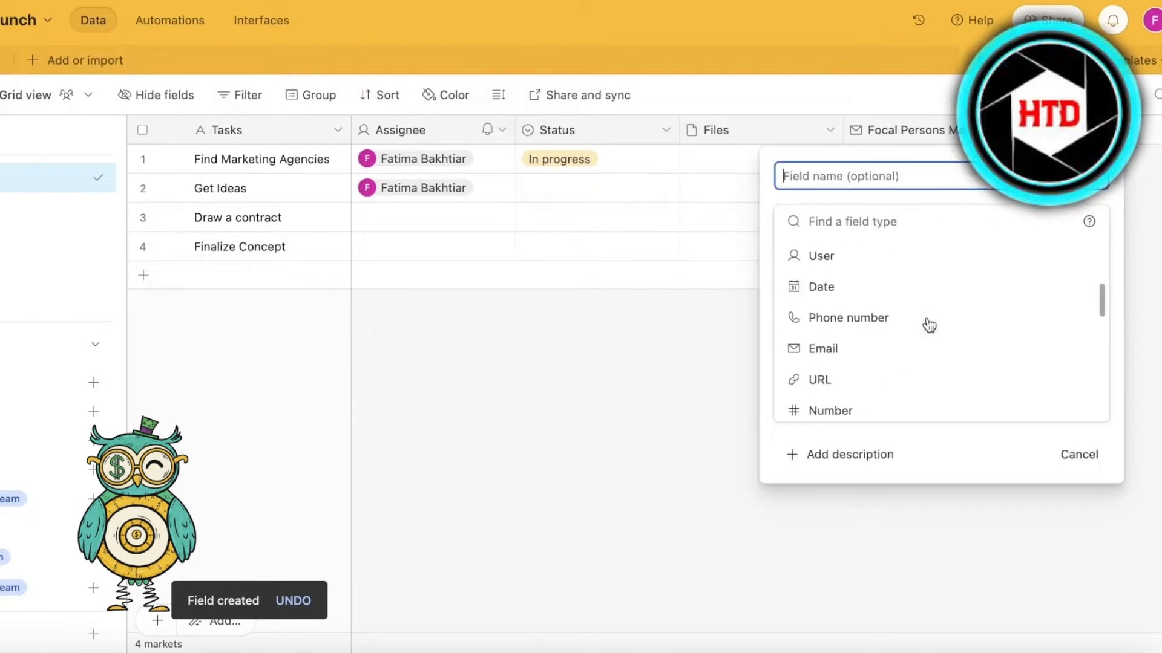
click(859, 291)
click(941, 176)
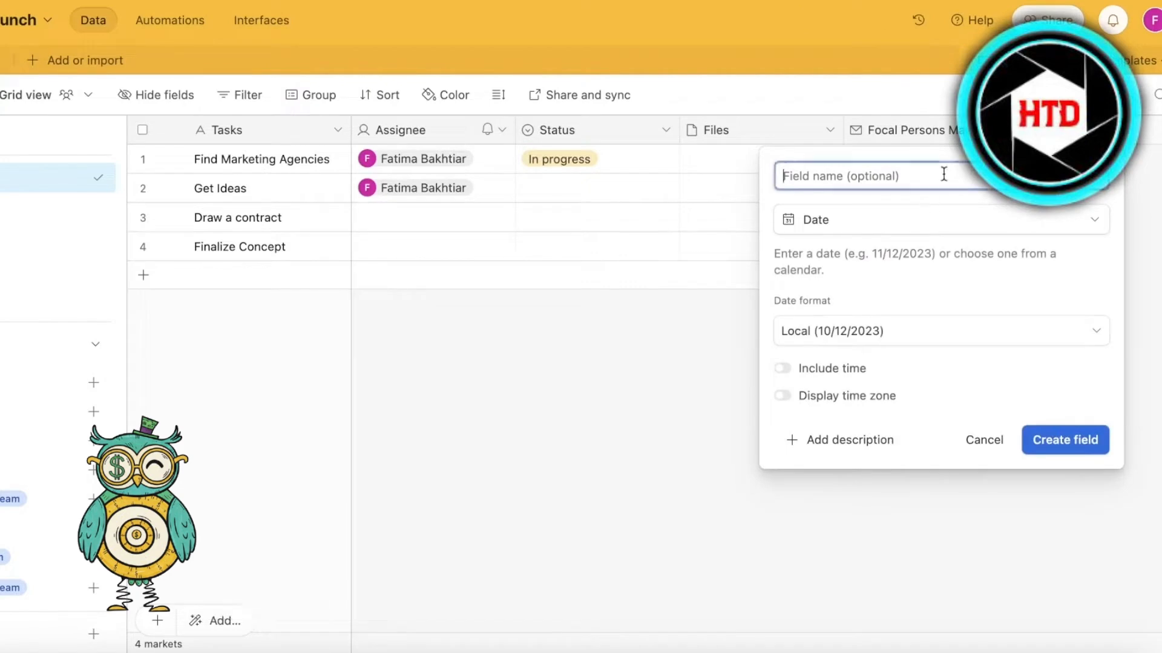
text(Due Dat)
key(Return)
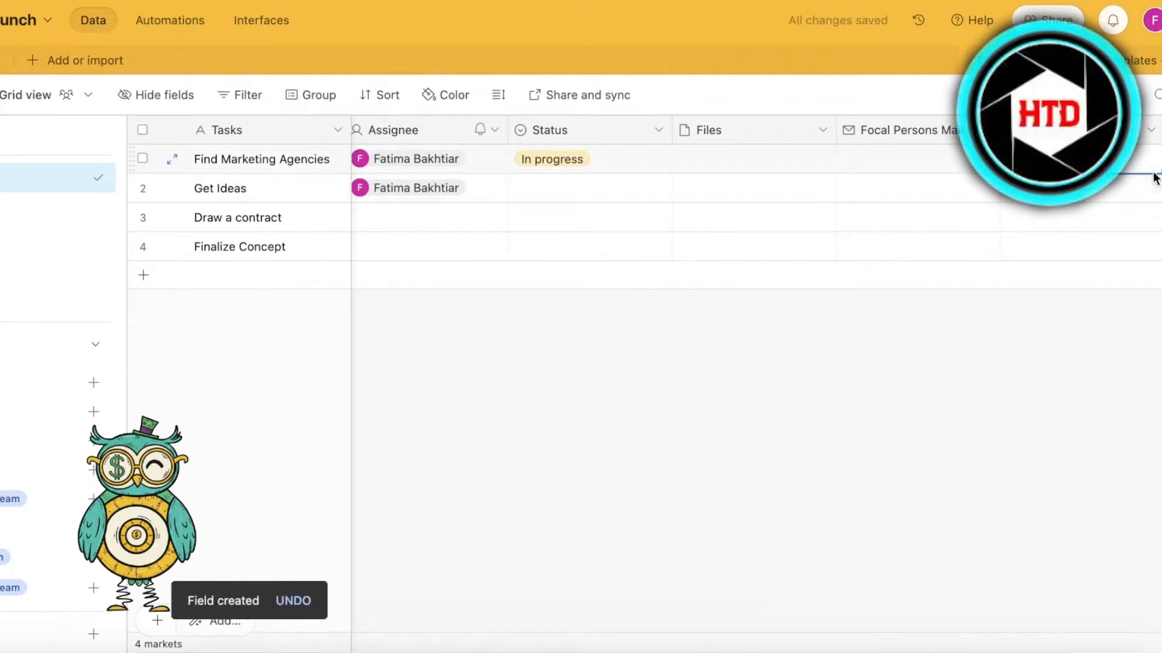
- Set the due date of the Find Marketing Agencies task to 28/12/2023
click(1077, 130)
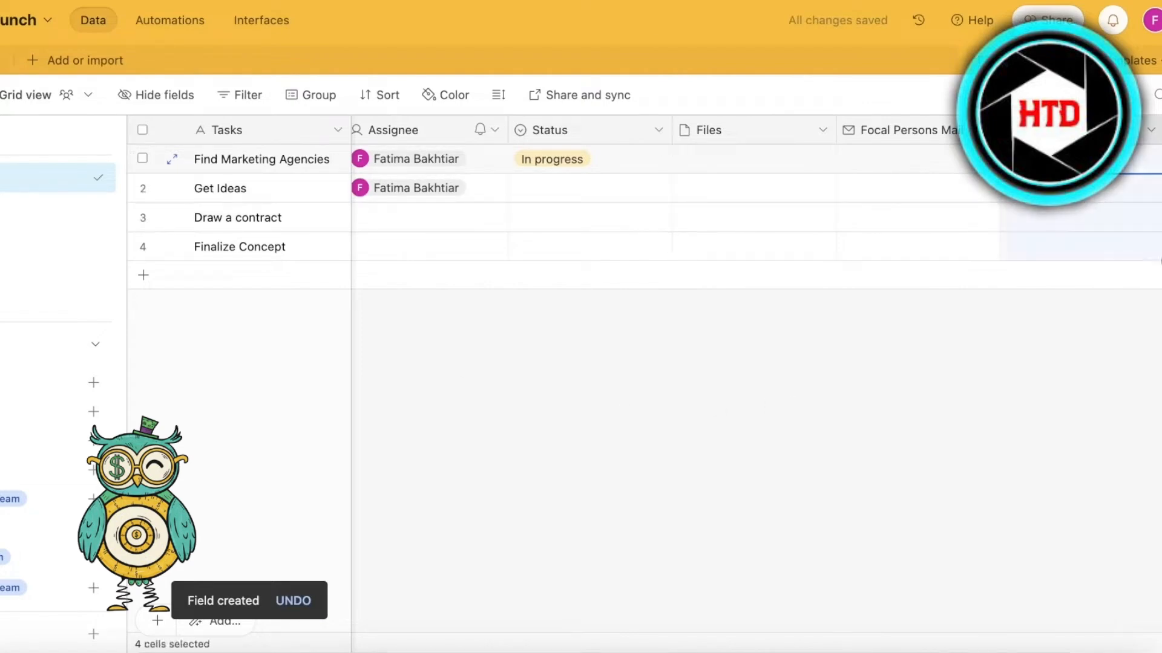
click(1077, 159)
click(1077, 159)
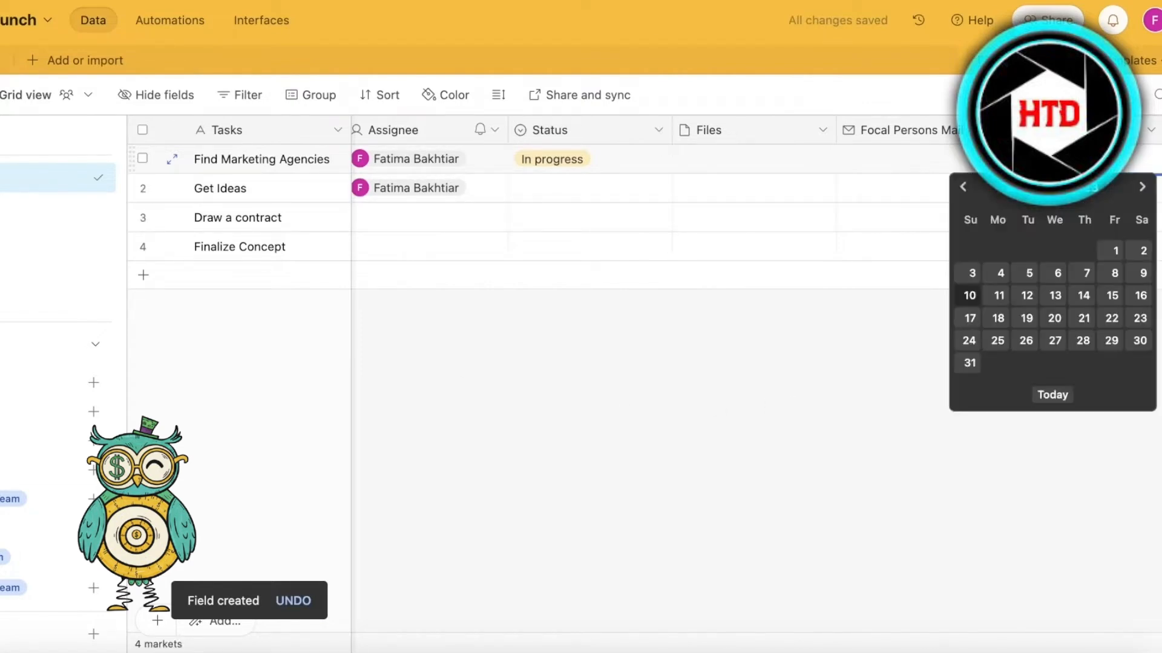
click(1077, 326)
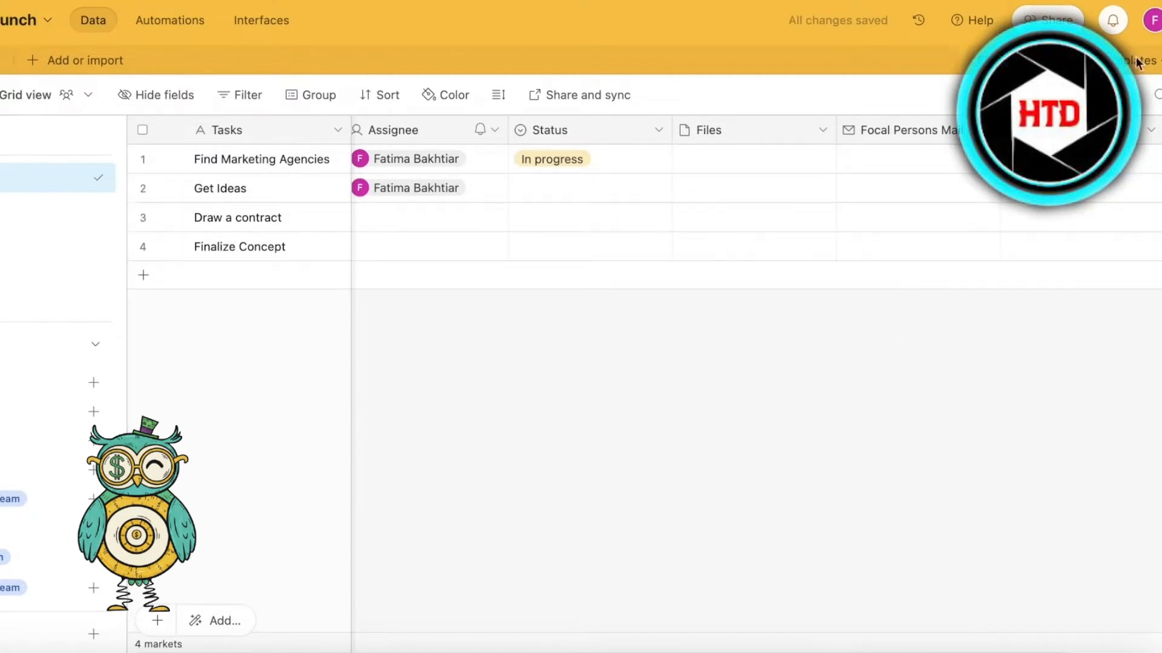
- Set the due date of the Get Ideas task to 30/12/2023
click(450, 95)
click(404, 371)
double_click(1053, 189)
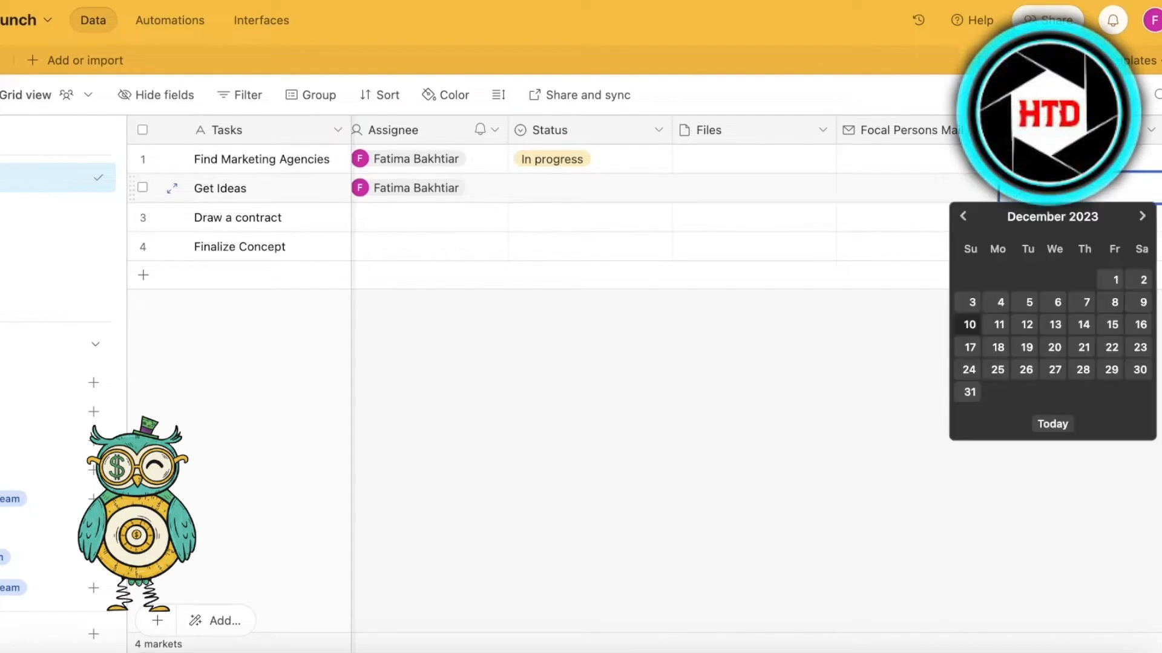
click(1132, 370)
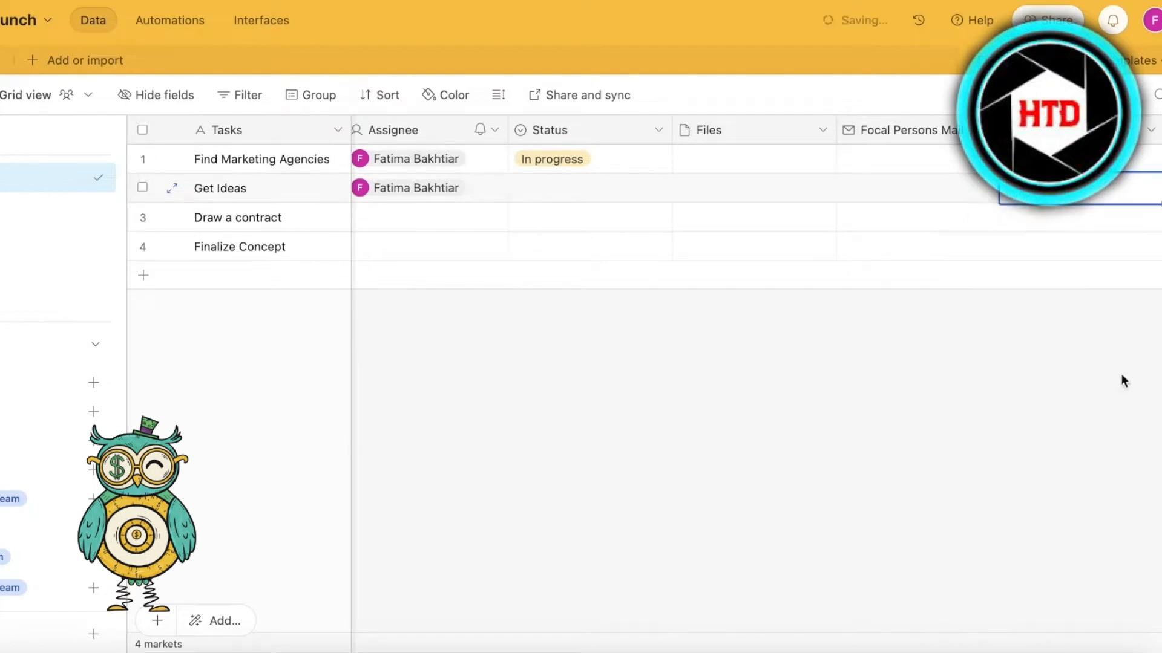
click(1056, 228)
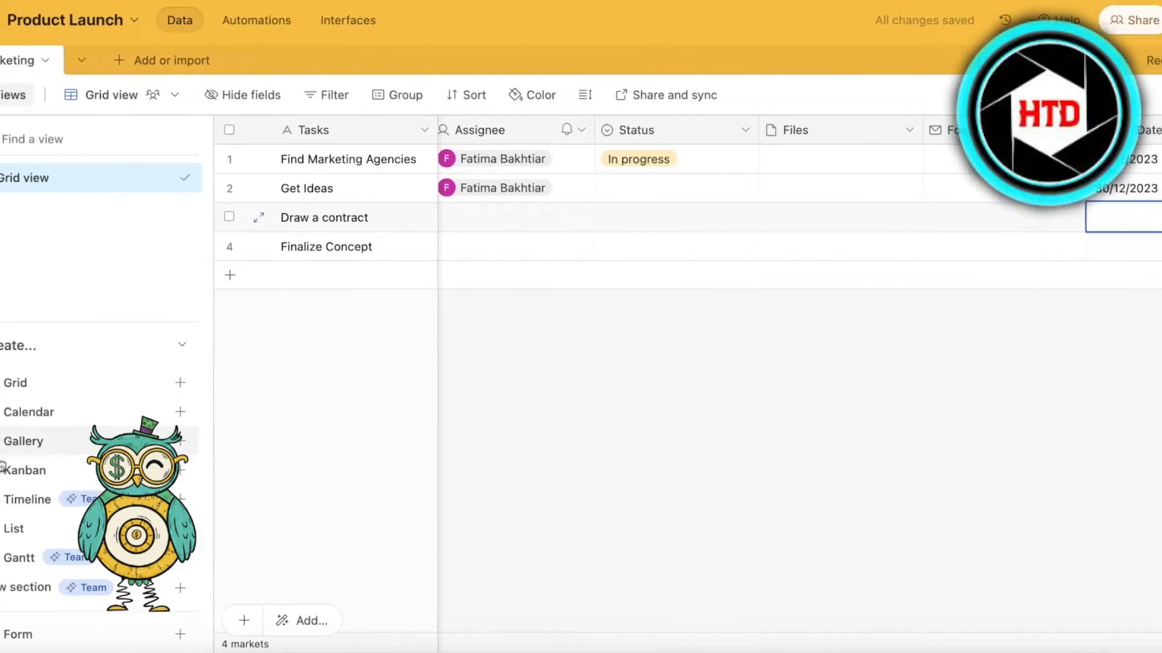
- Create a collaborative list view of the Marketing table named "Listivcle"
mouse_move(21, 537)
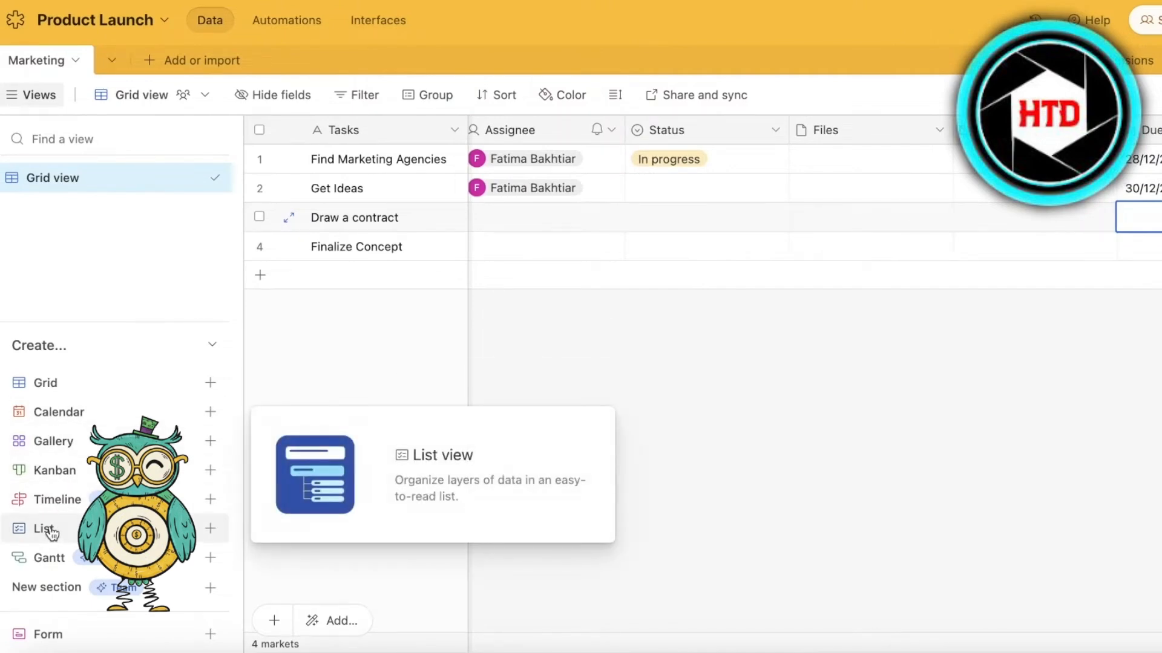
click(52, 532)
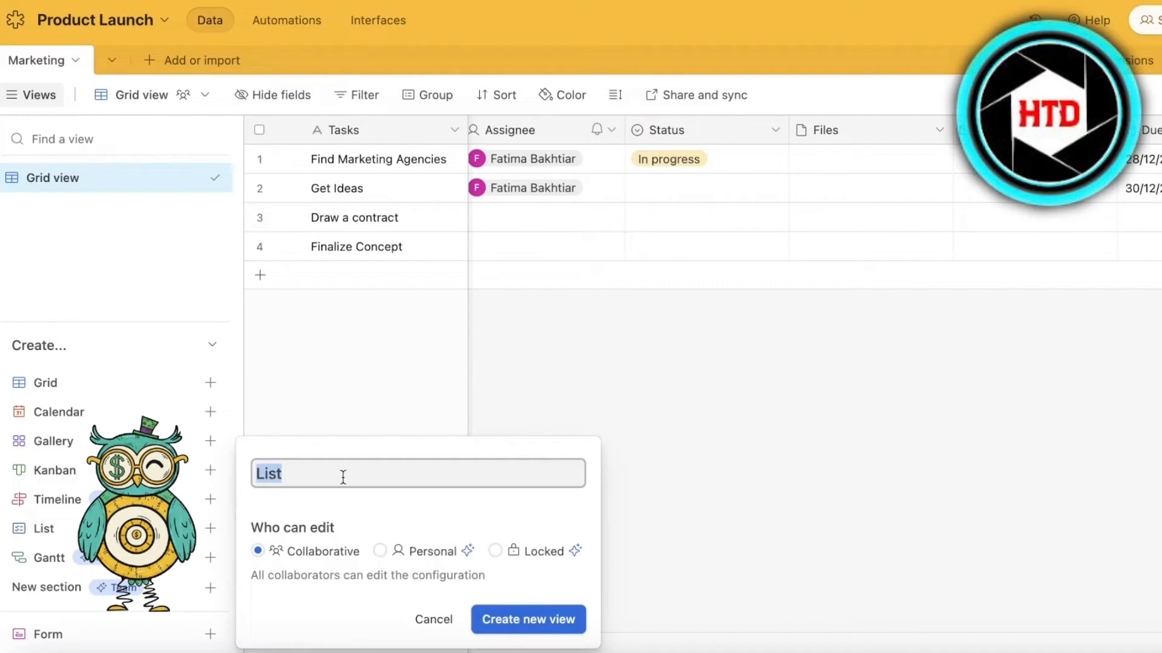
key(BackSpace)
text(L)
click(527, 618)
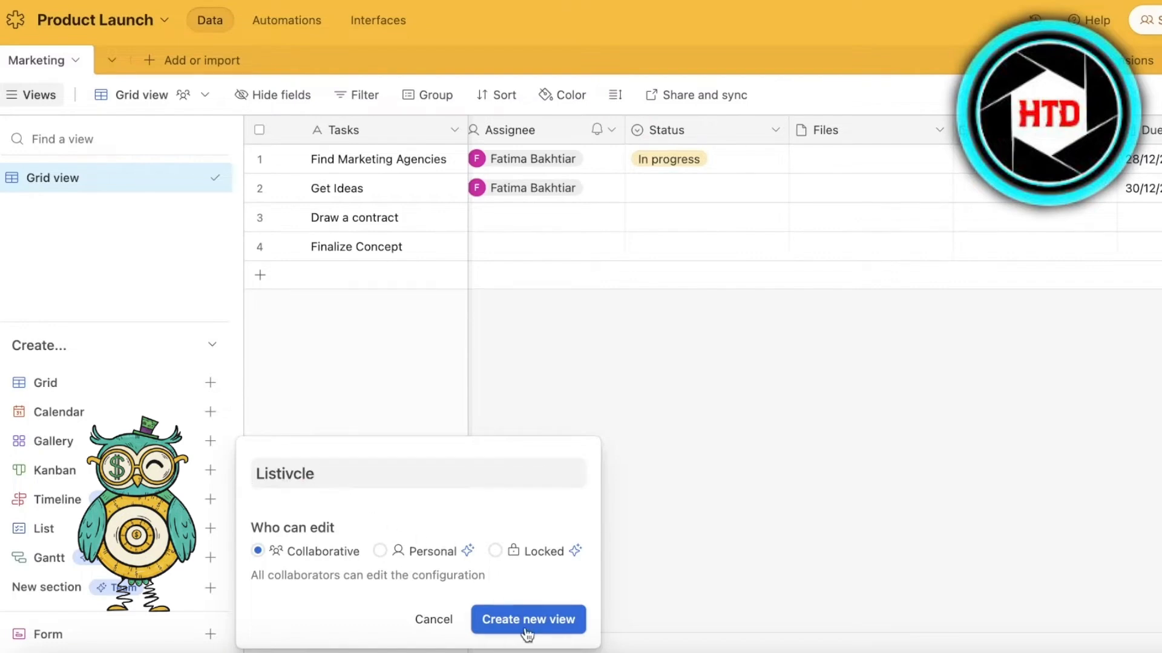
- Rename the new list view to "Listicle"
right_click(148, 209)
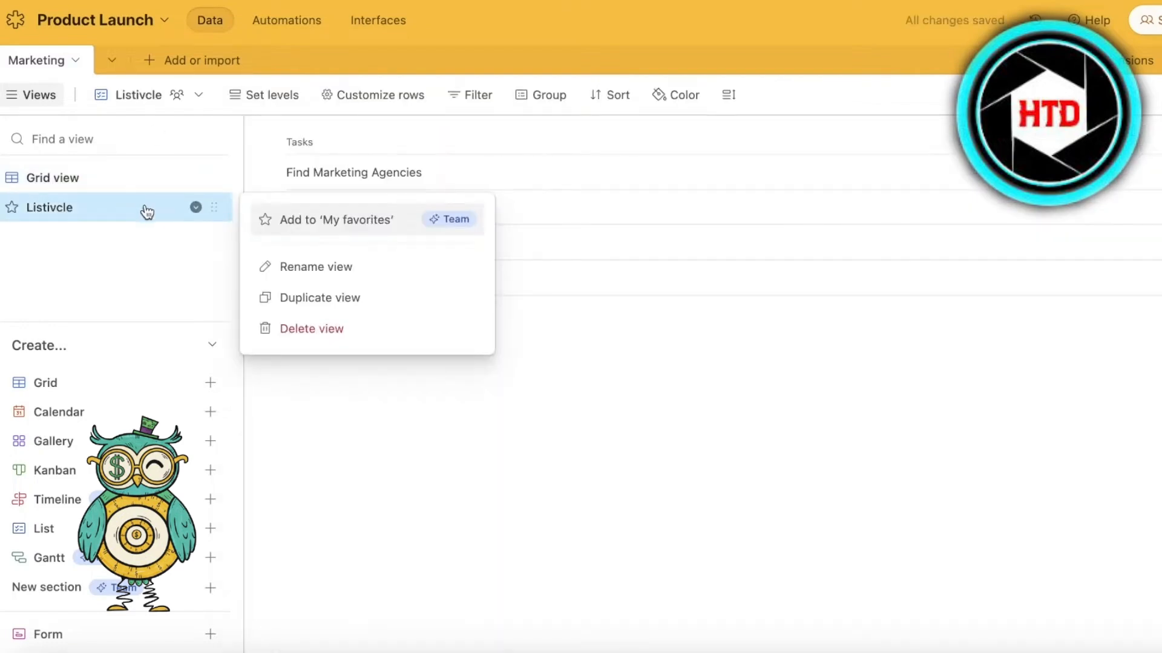
click(261, 268)
text(Listicle)
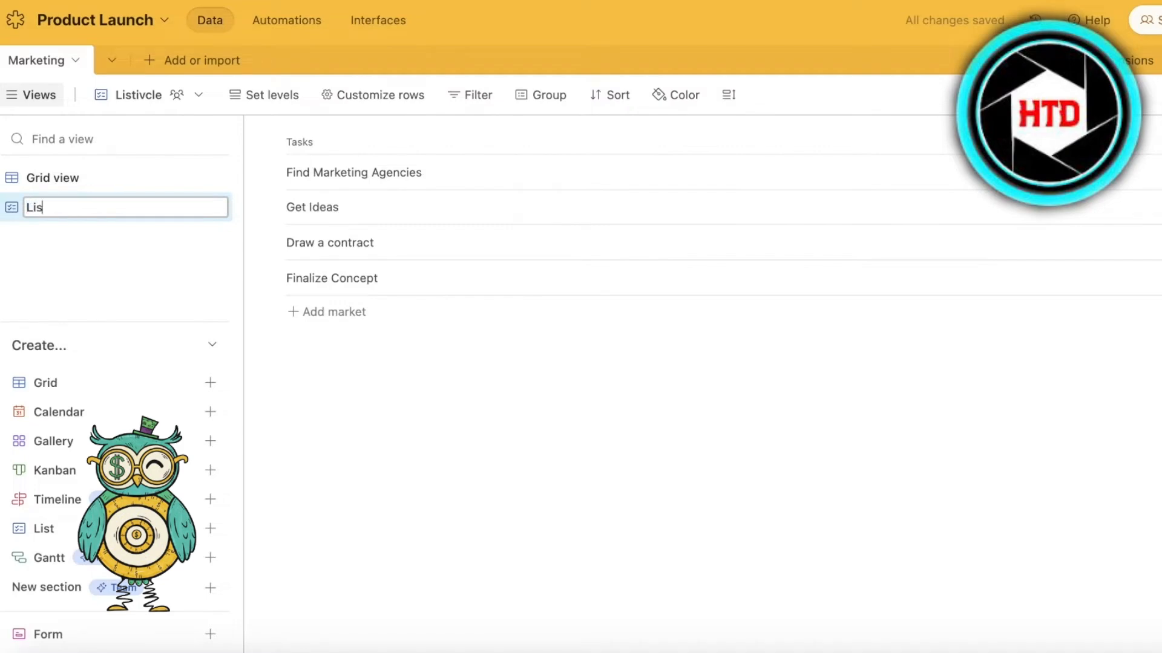
key(Return)
click(294, 235)
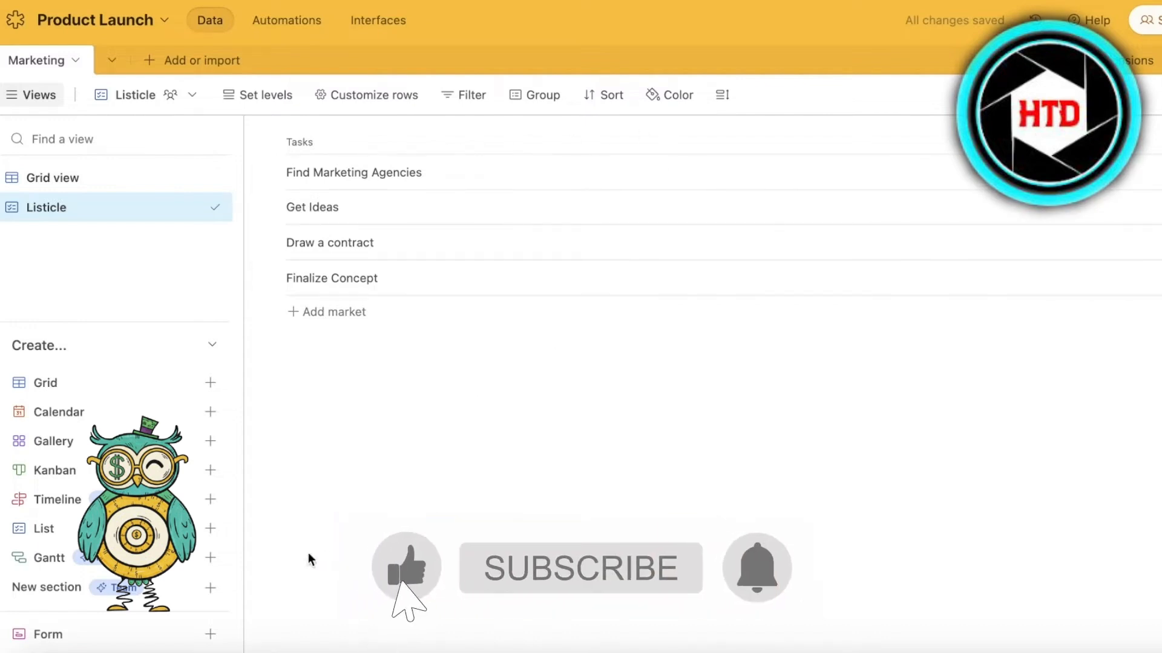
- Create a collaborative Kanban view of the Marketing table named "Tasks based on status", stacked by the Status field
mouse_move(207, 479)
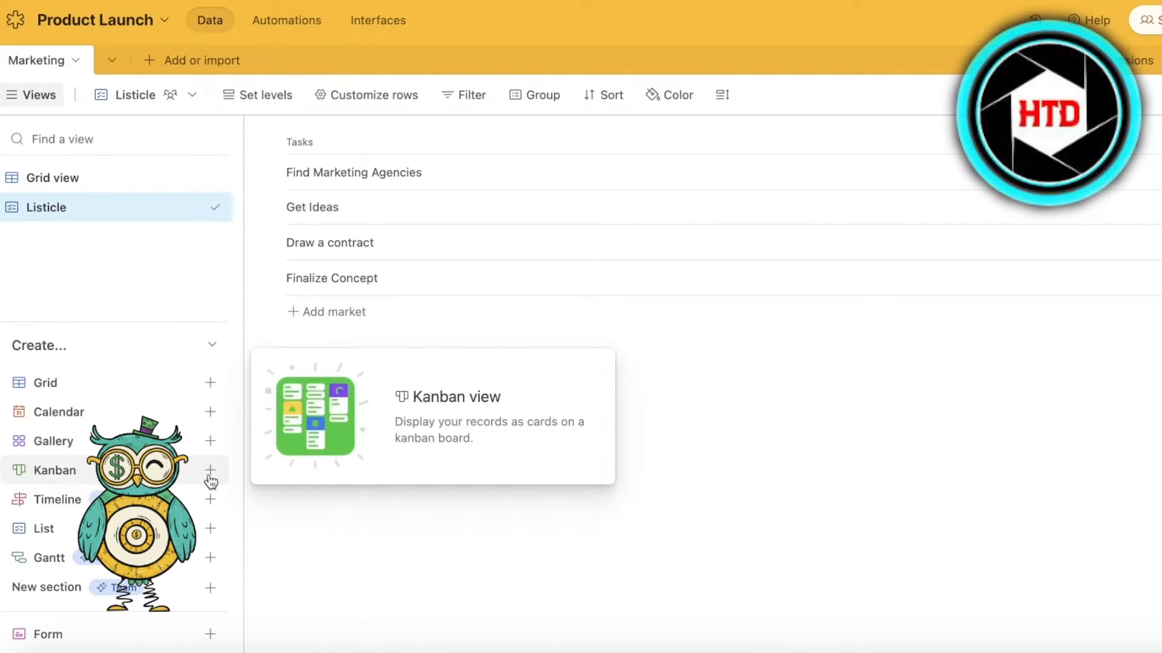
click(210, 478)
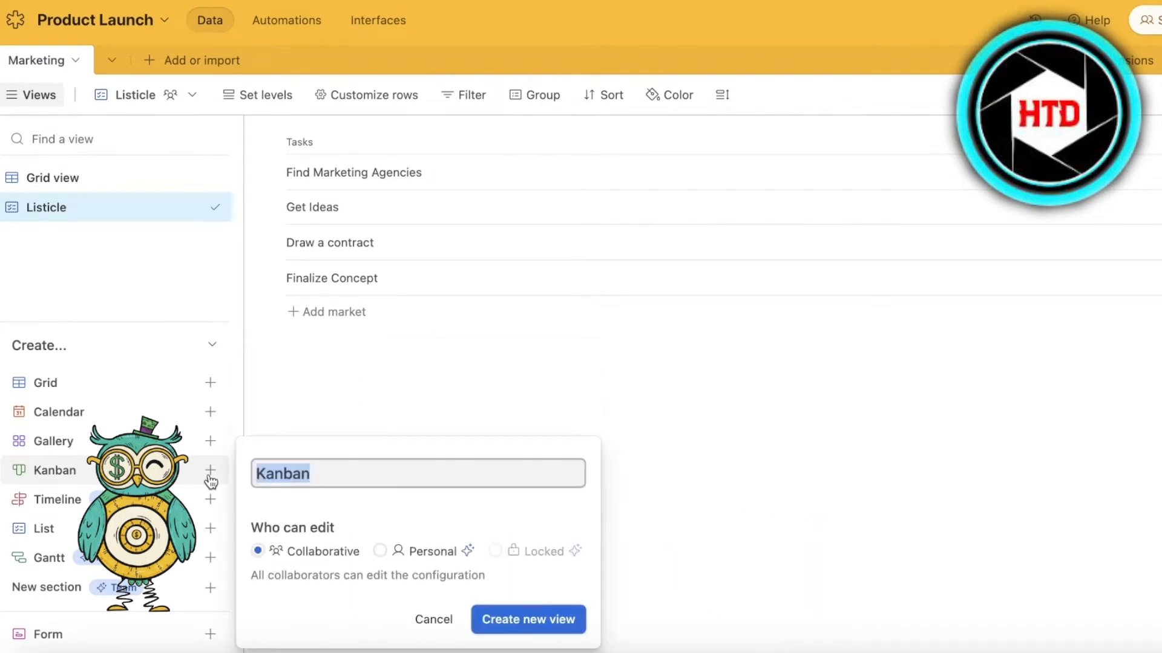
text(A)
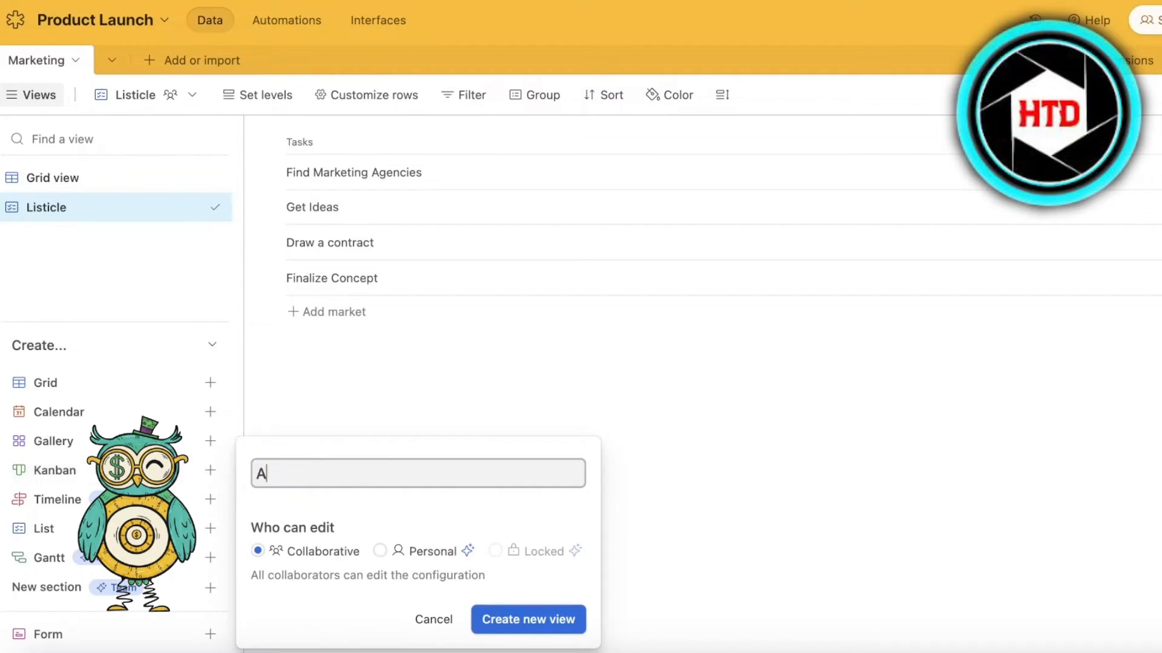
key(BackSpace)
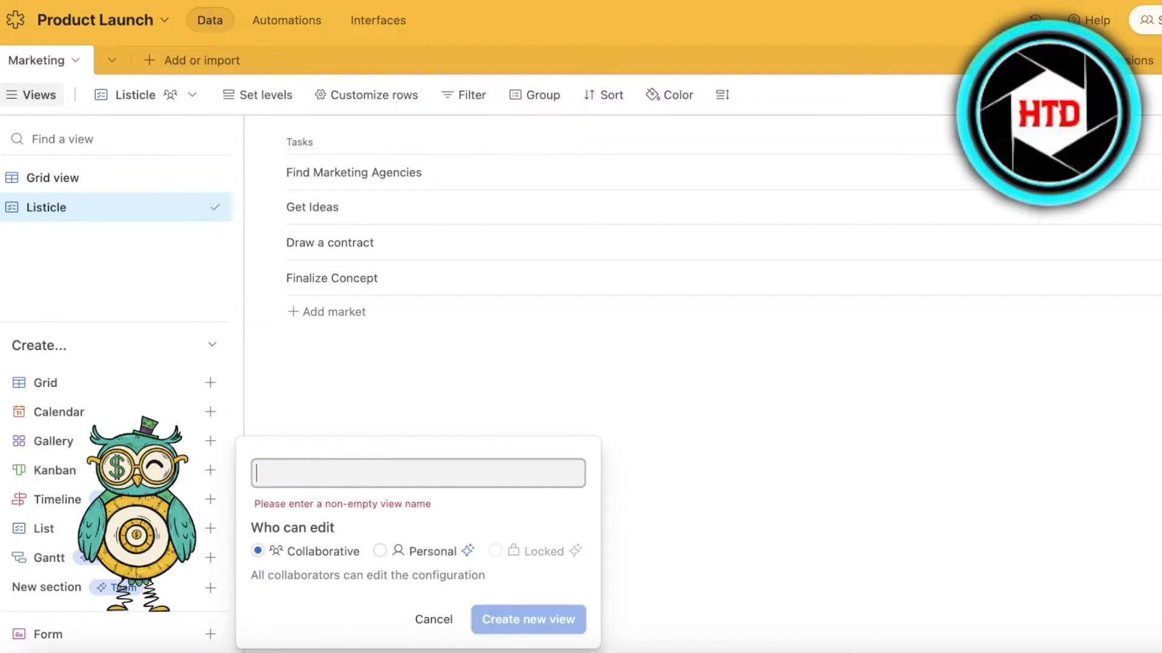
text(Tasks va)
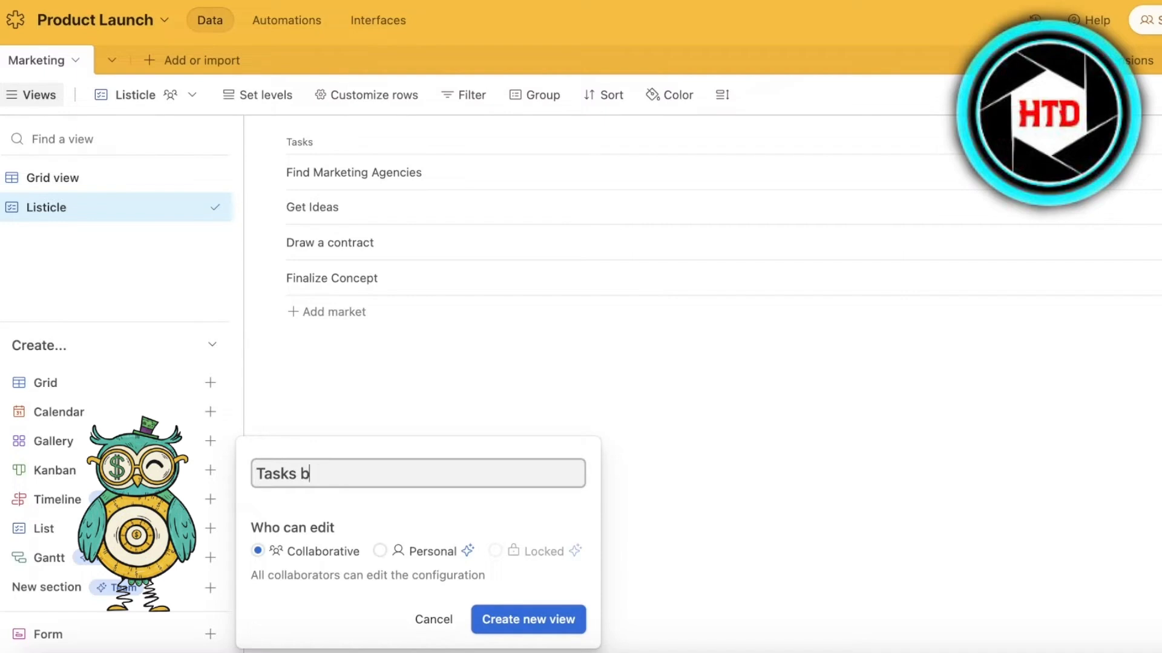
text(sed on status)
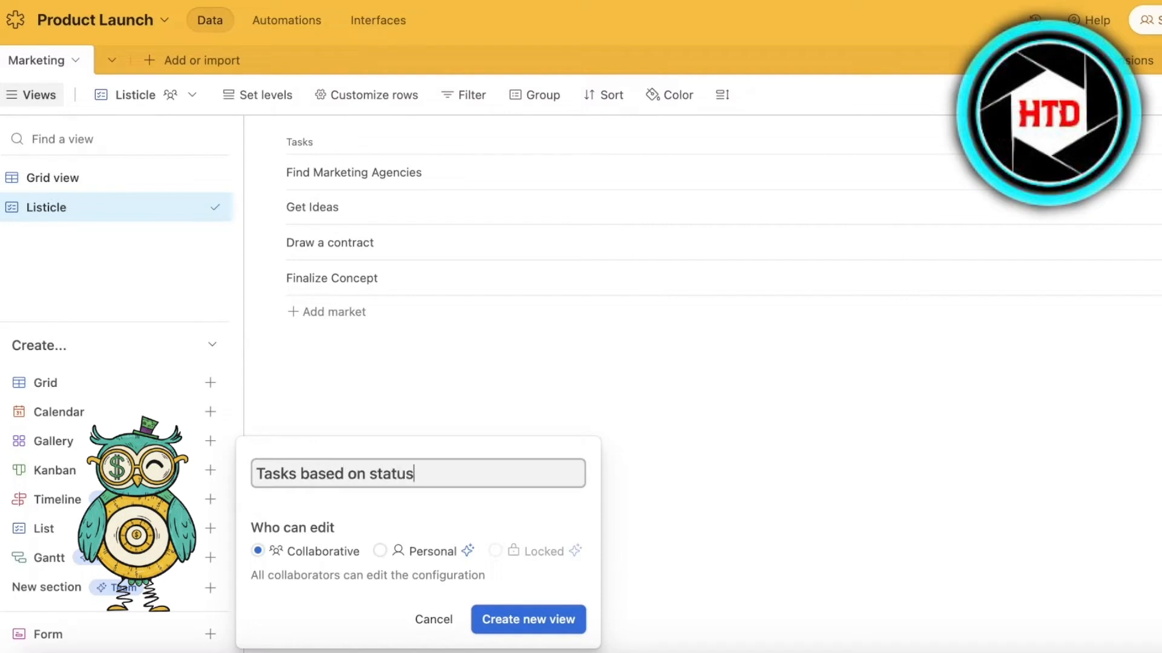
key(Return)
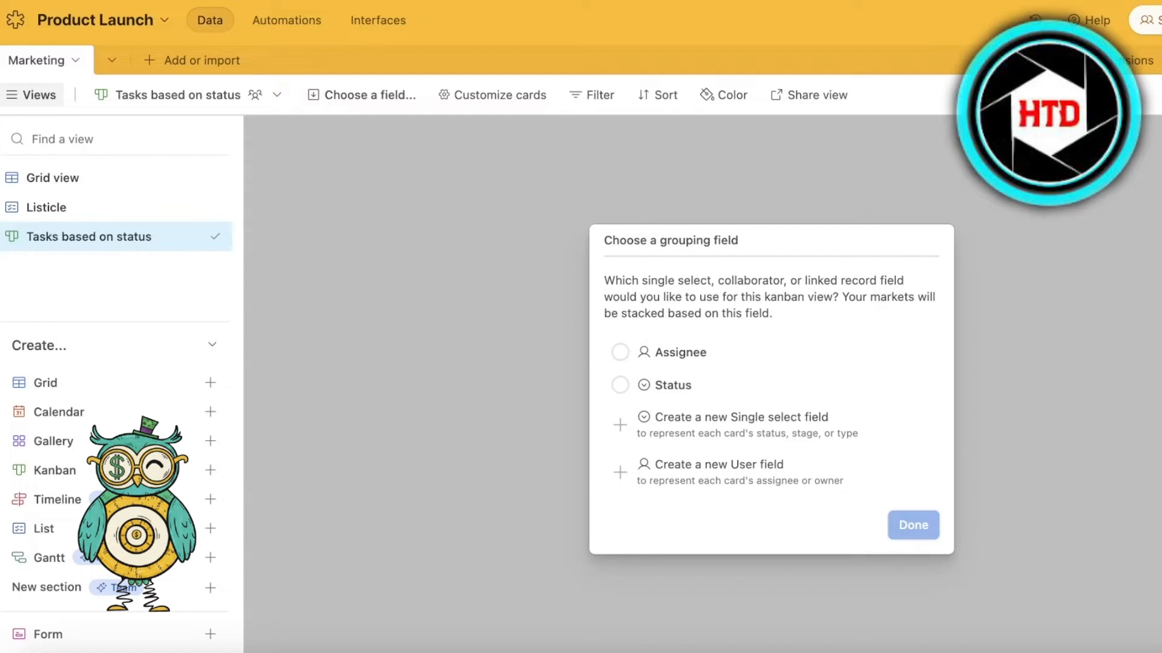
click(668, 400)
click(912, 524)
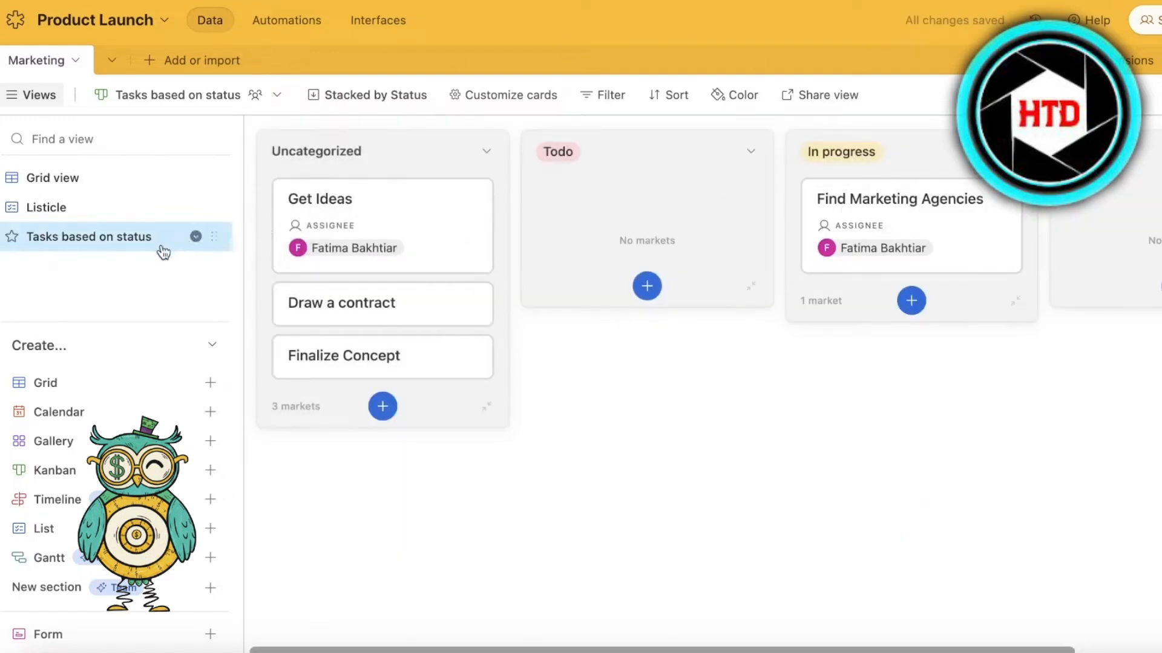
- Create another collaborative Kanban view of the Marketing table named "Person Tasks", stacked by the Assignee field
click(210, 470)
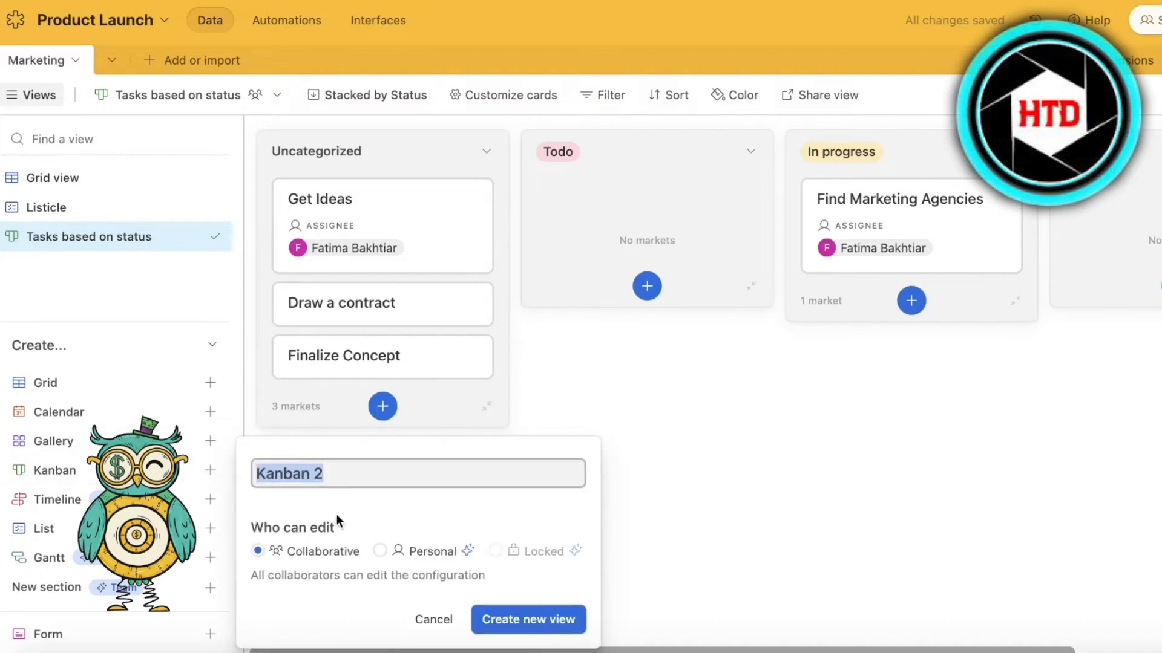
text(A)
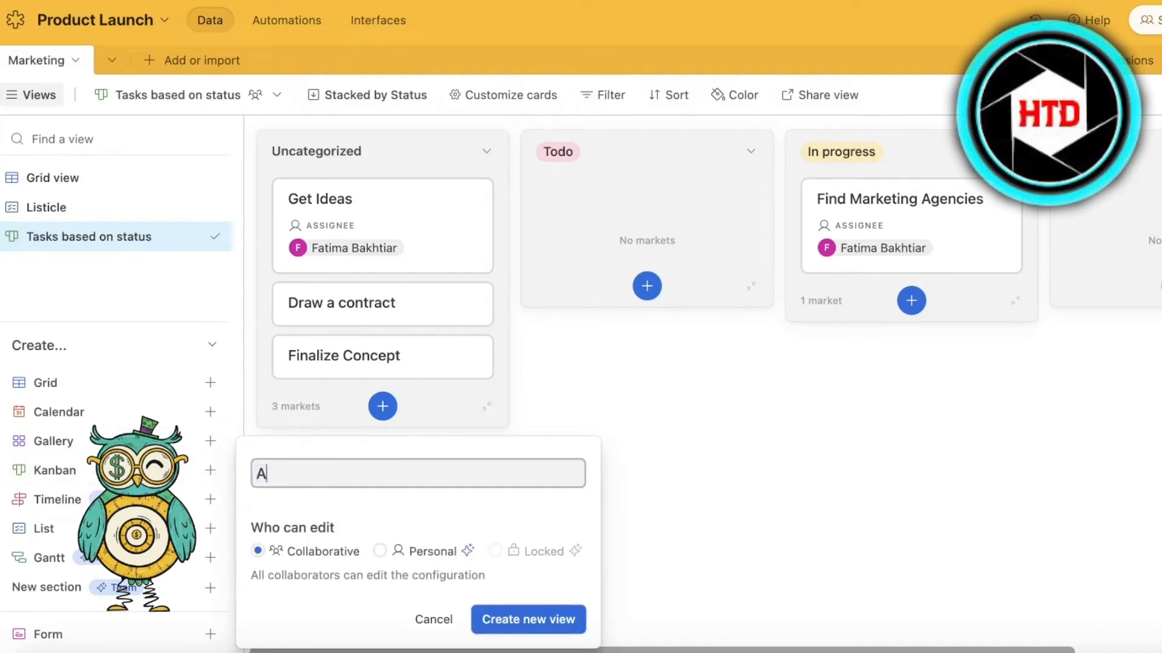
key(BackSpace)
text(B)
text(erson Tasks)
key(Return)
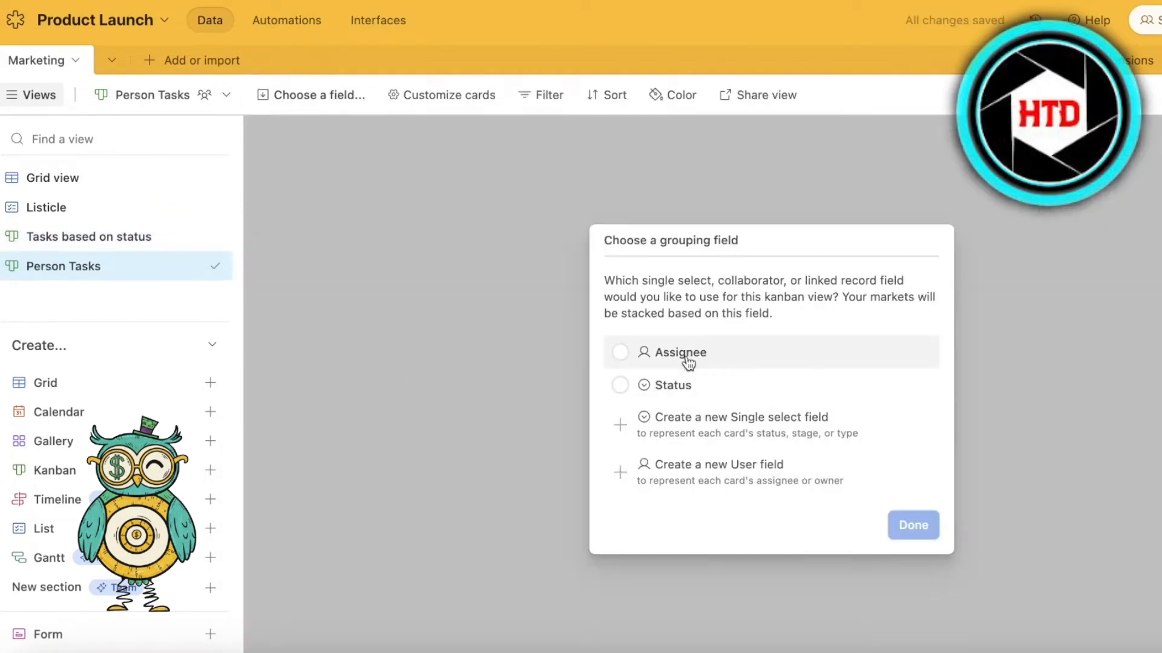
click(682, 360)
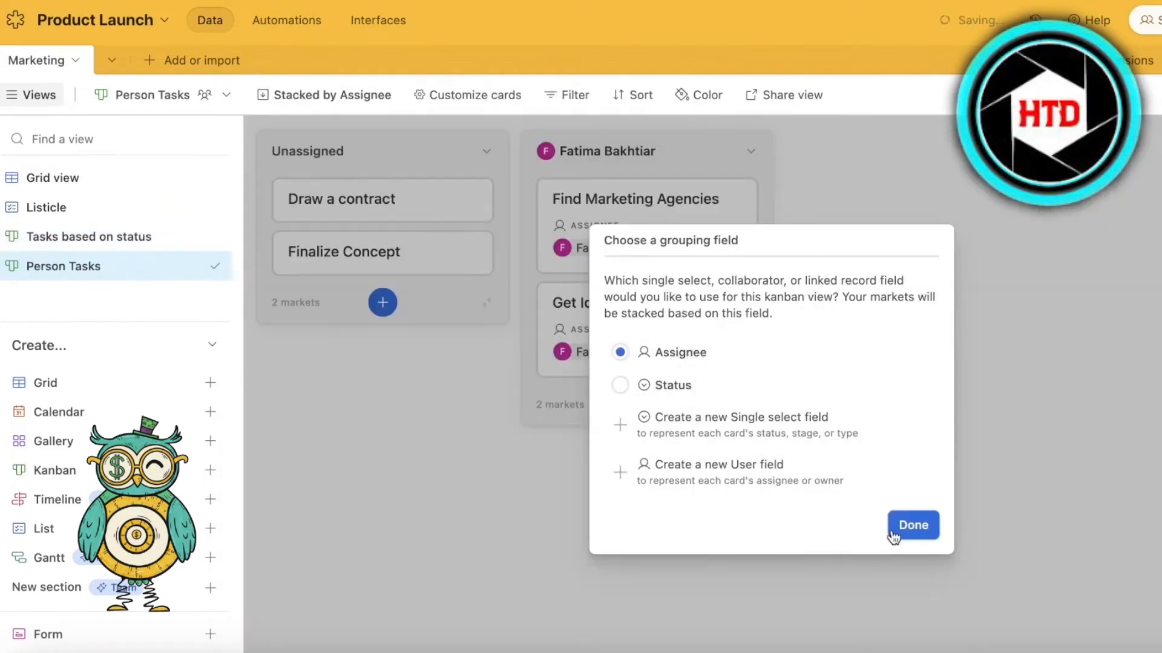
click(893, 533)
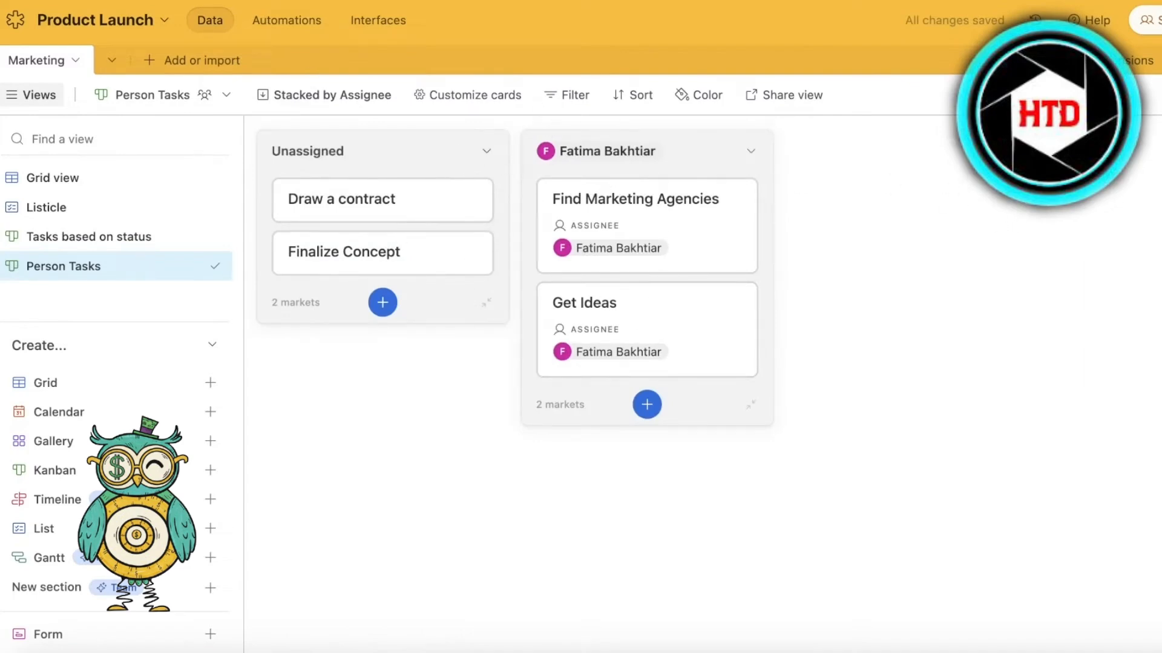
- Return to the Marketing table's grid view and add a second, blank table to the base
click(44, 178)
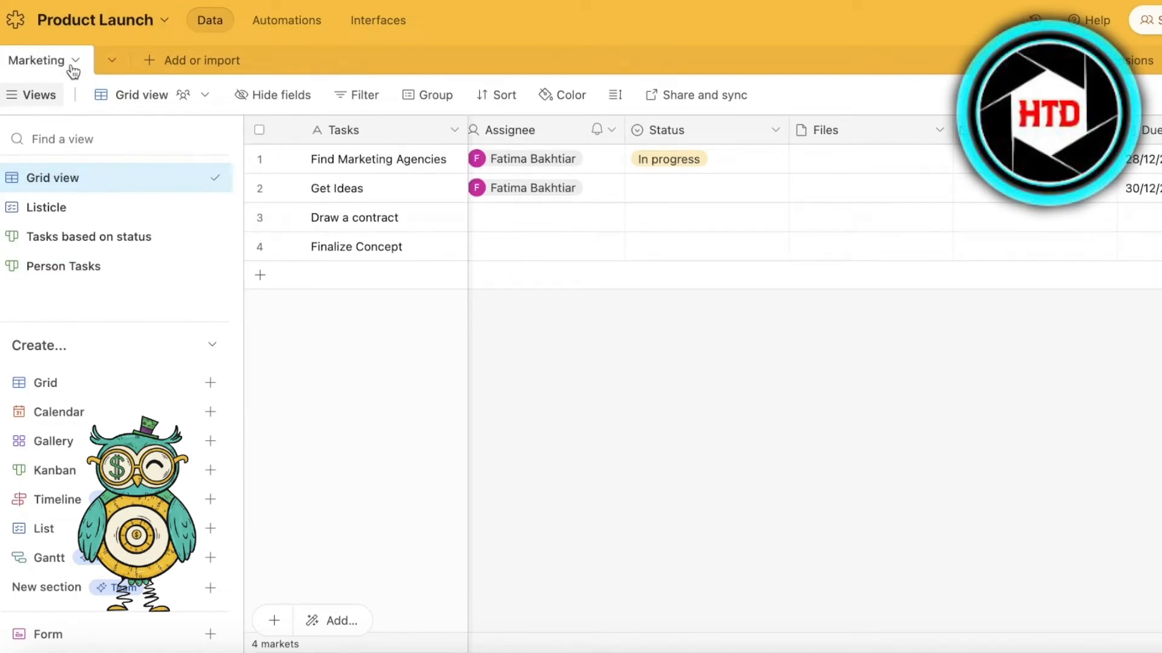
click(159, 63)
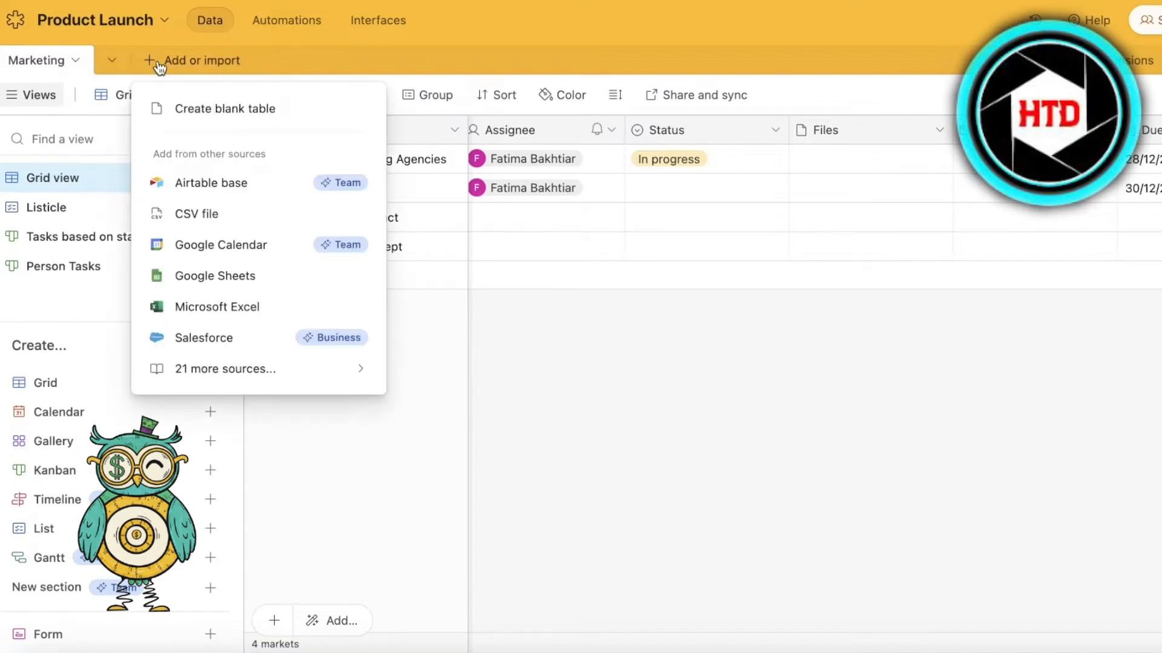
click(224, 109)
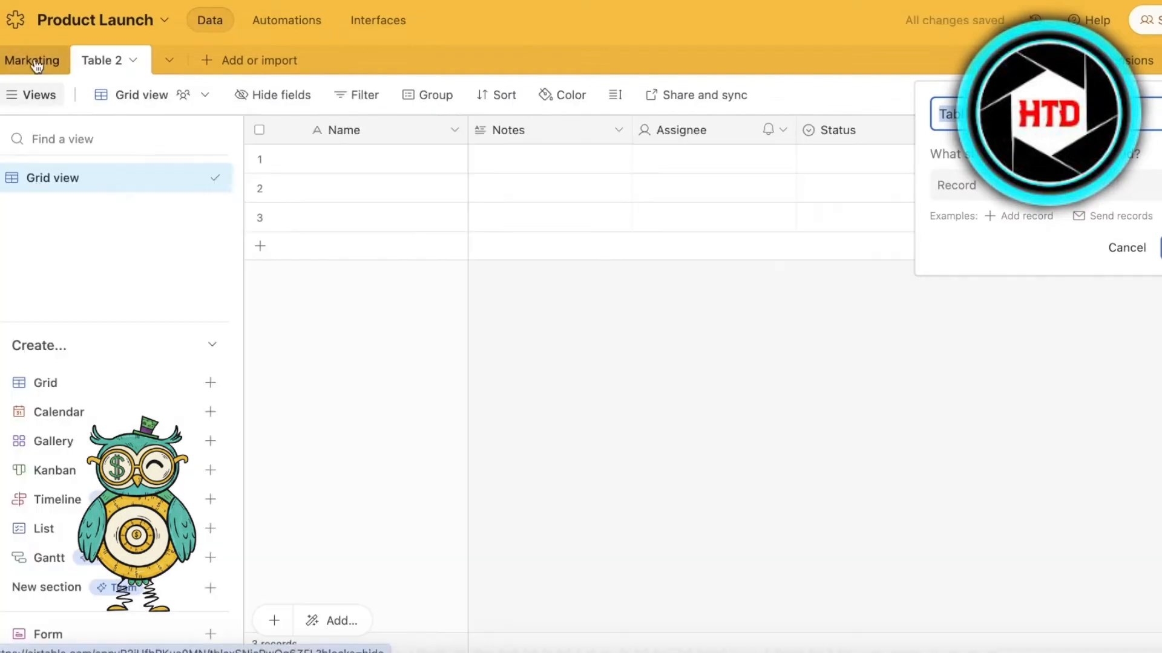
click(36, 63)
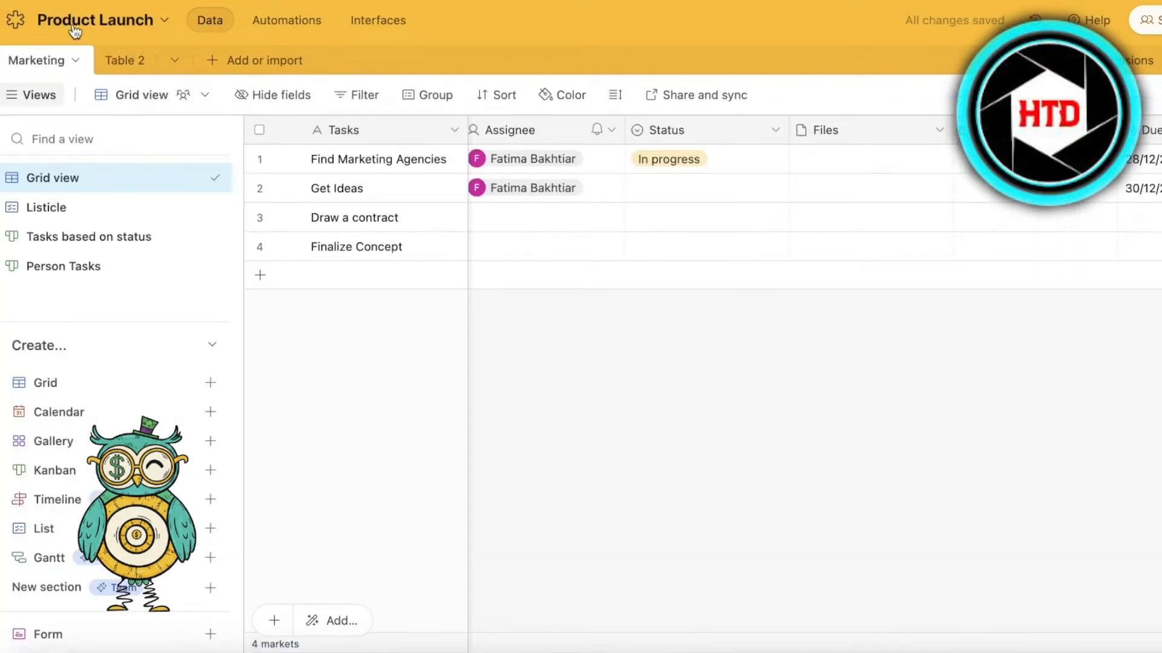
click(118, 60)
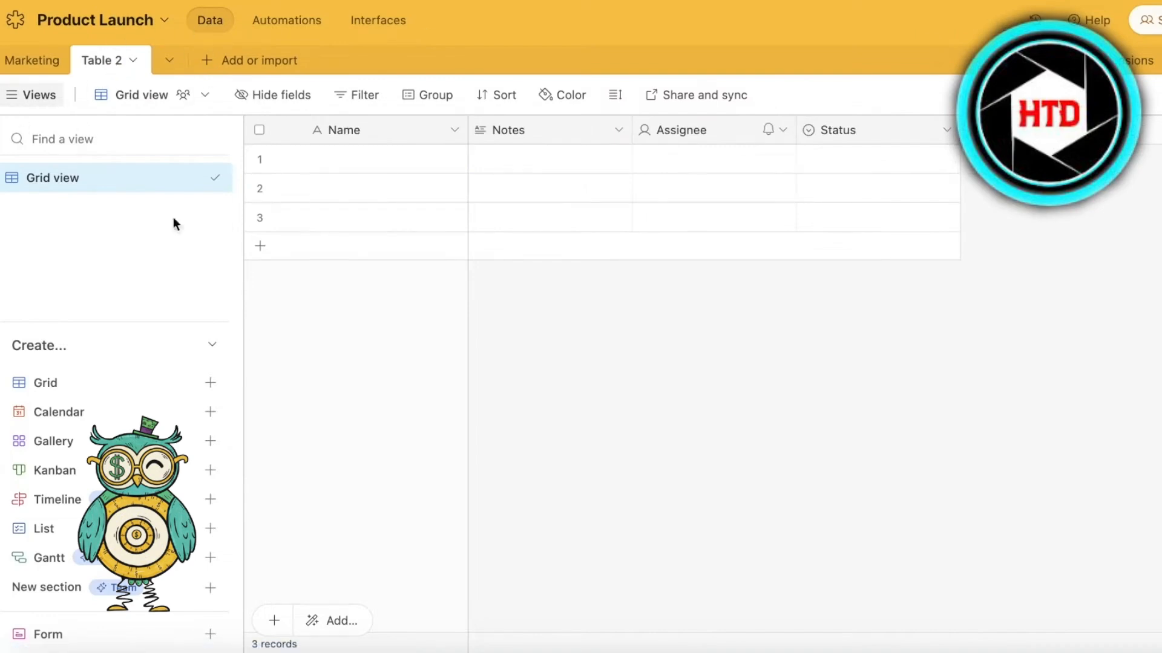
click(58, 65)
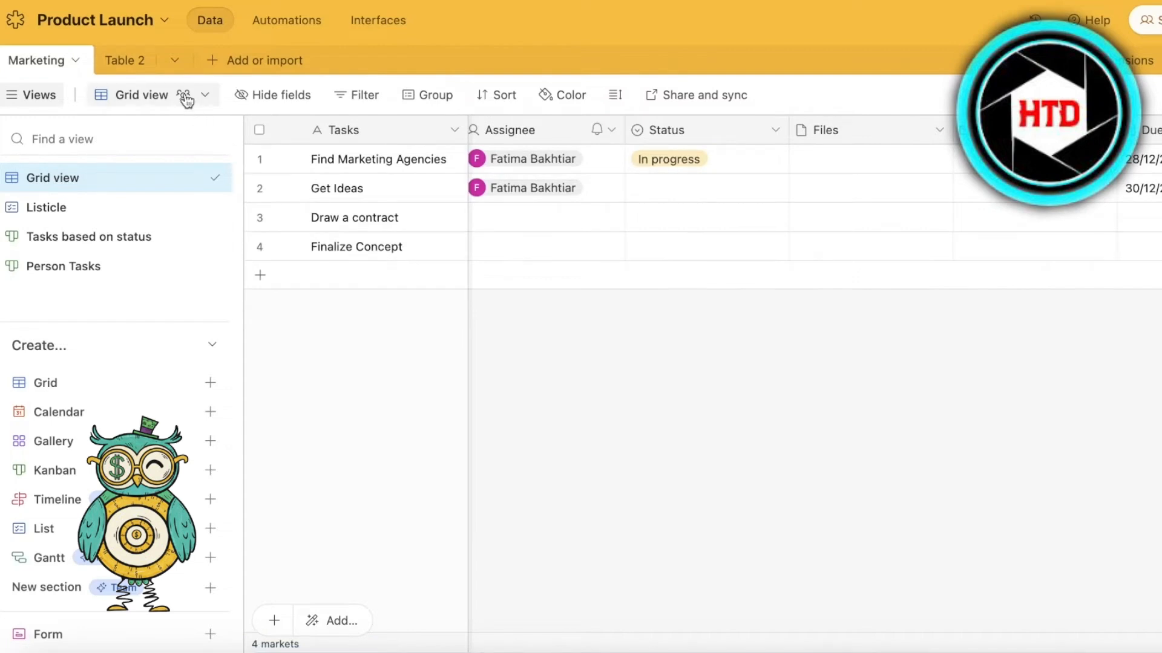
click(121, 59)
click(354, 129)
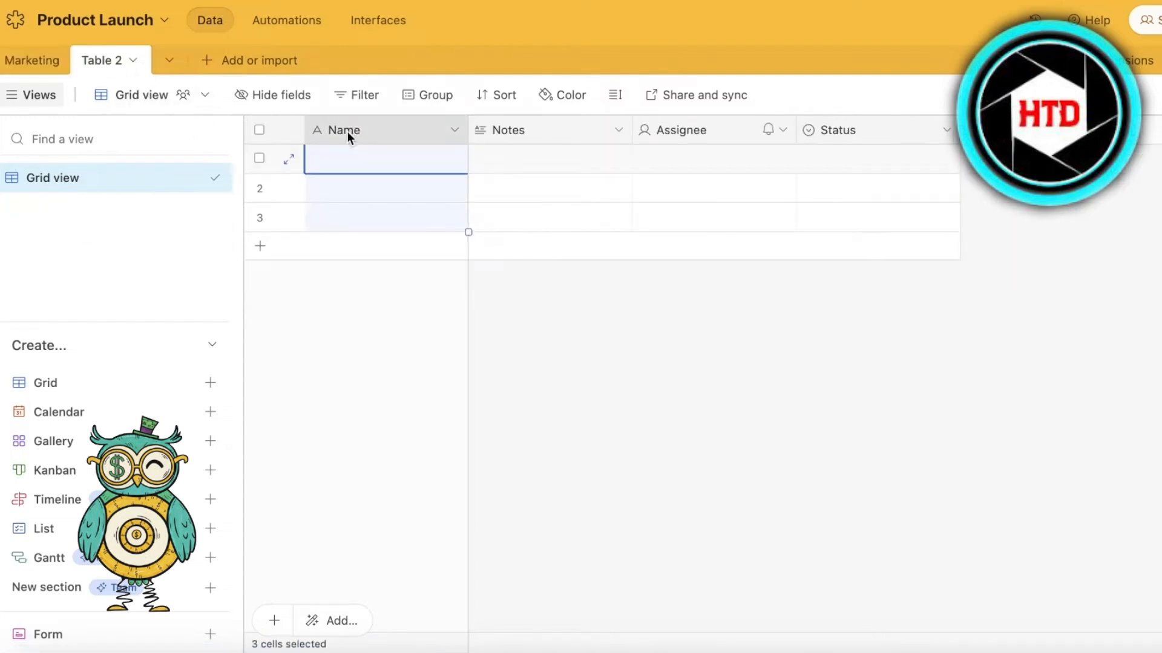
click(450, 131)
click(419, 176)
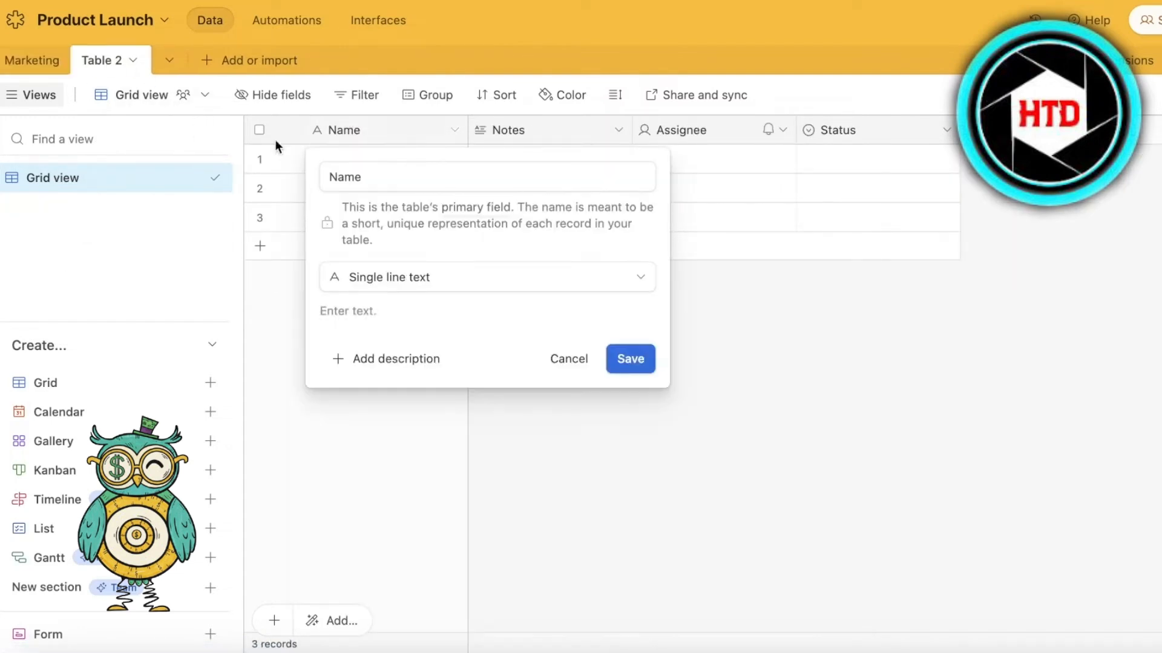
- Rename the new blank table to "Tshirt Design"
click(119, 58)
click(121, 60)
mouse_move(138, 116)
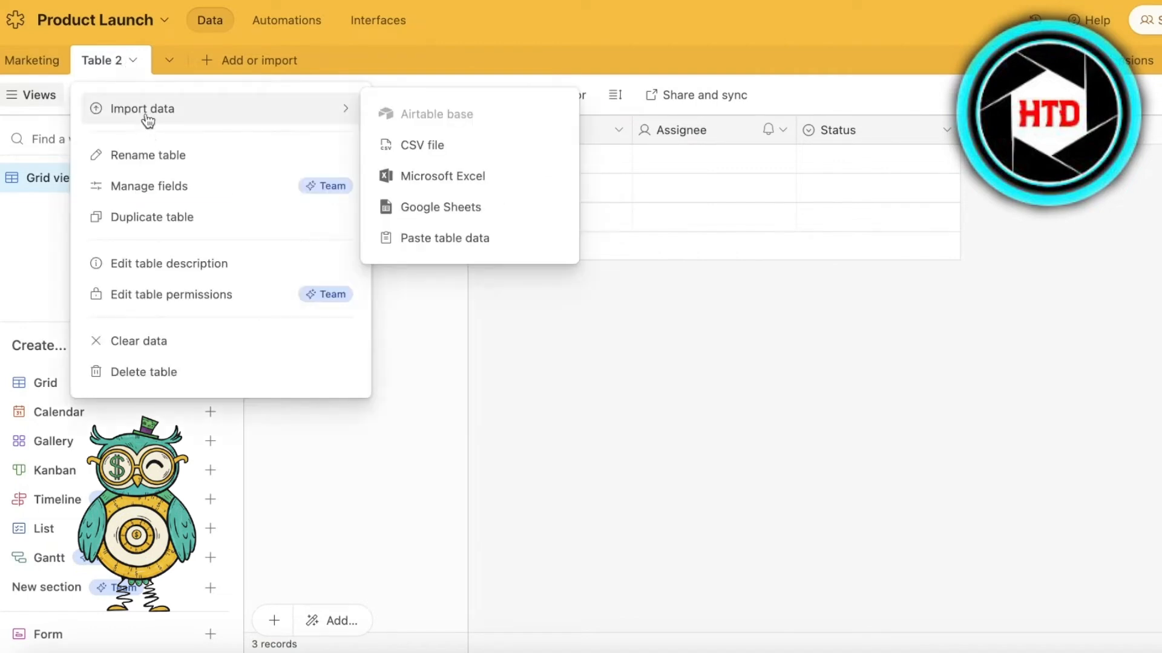
click(149, 156)
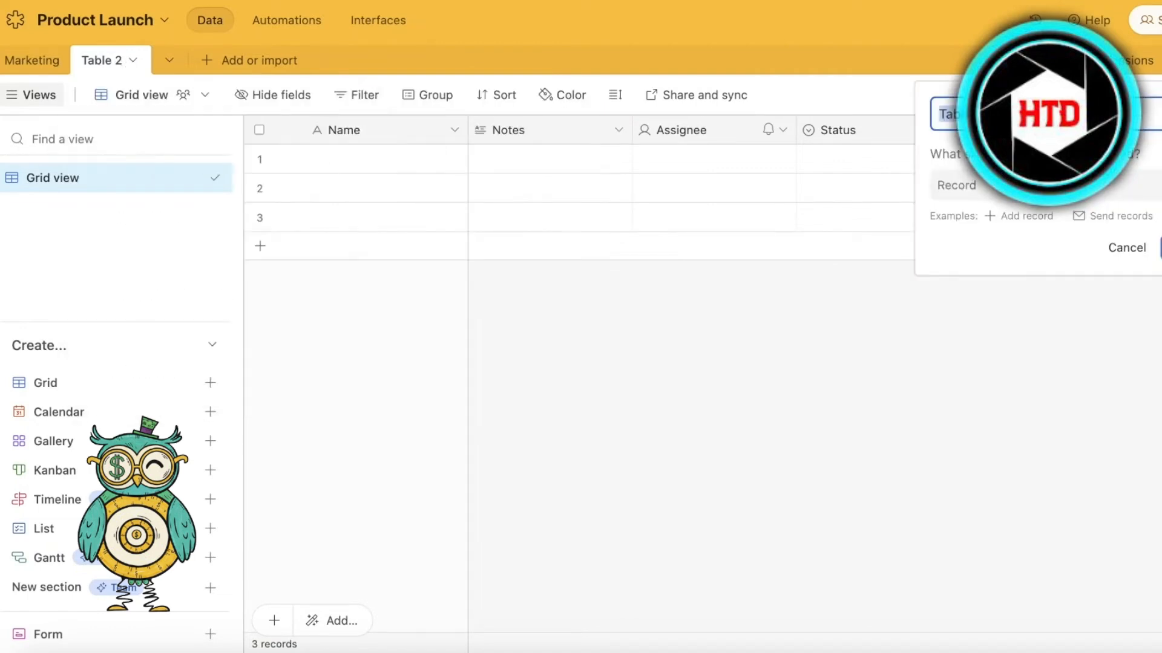
text(A)
key(Return)
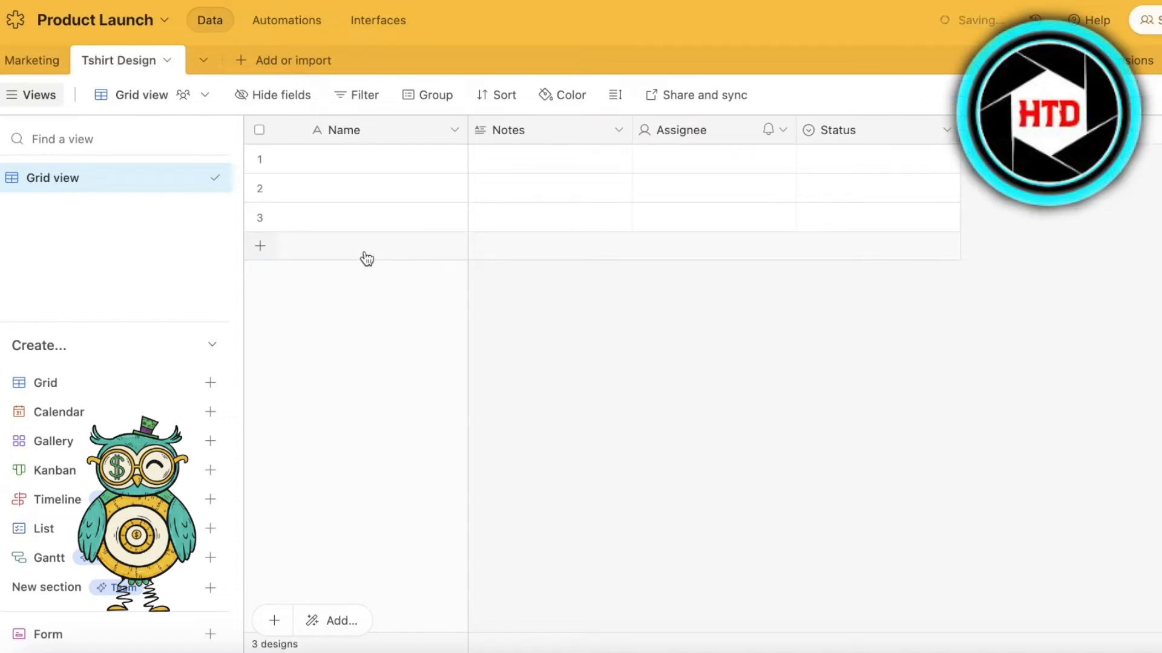
- Rename the primary Name field of the Tshirt Design table to "Ideas"
click(394, 127)
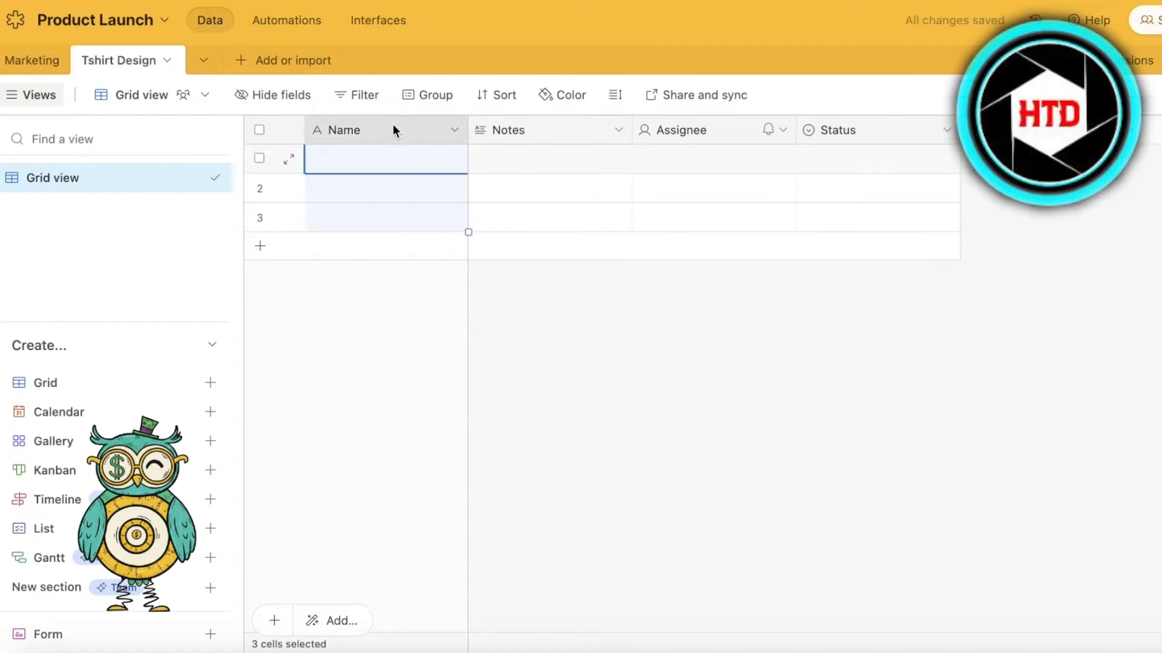
click(195, 178)
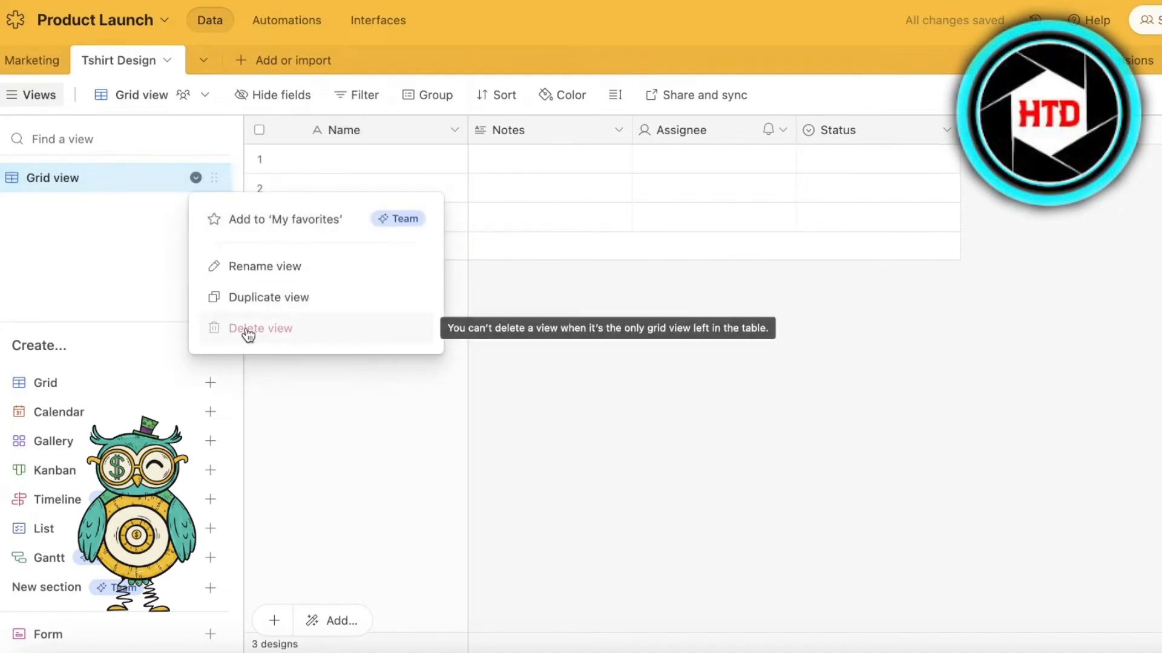
click(368, 127)
click(455, 130)
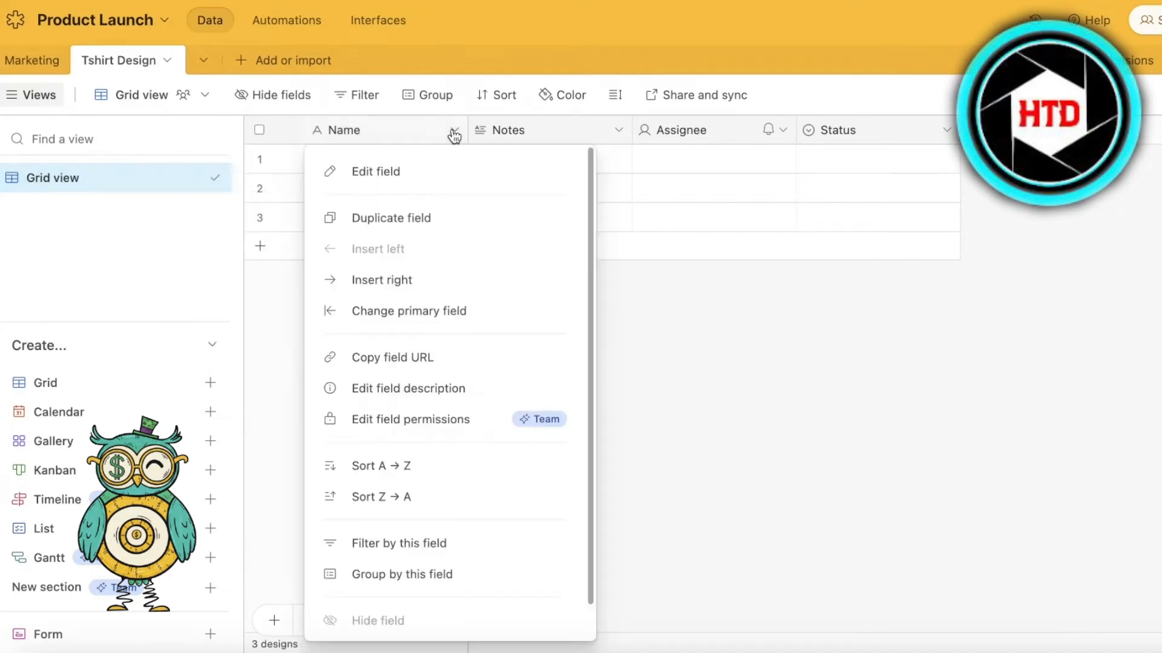
click(357, 171)
click(389, 174)
double_click(389, 175)
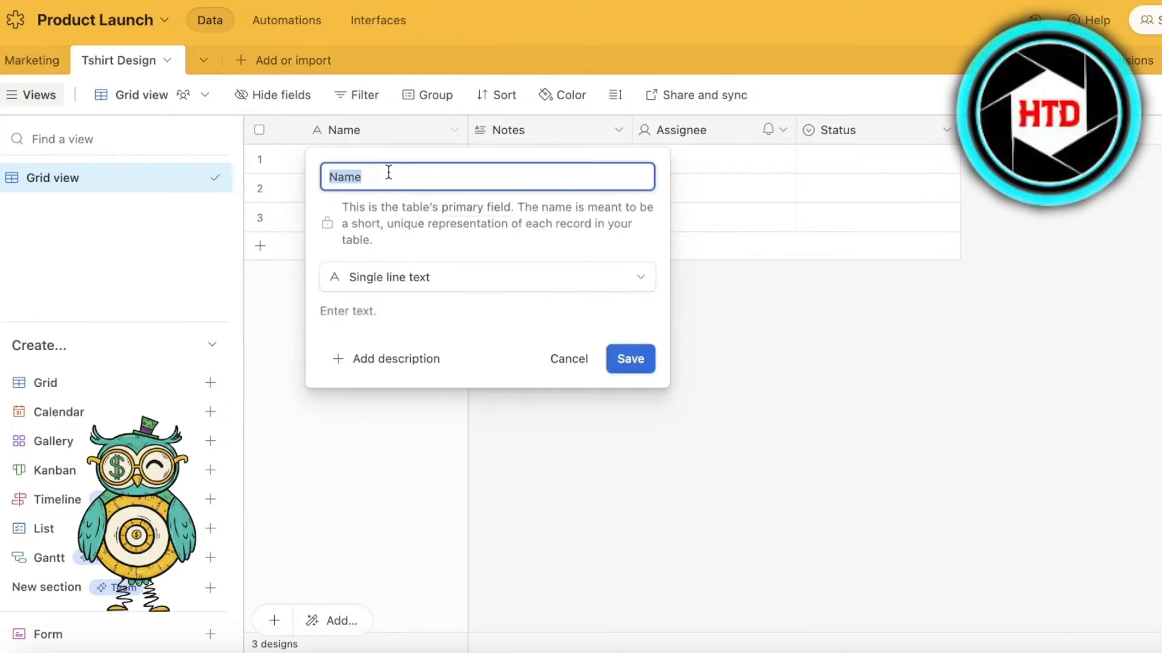
text(Ideas)
key(Return)
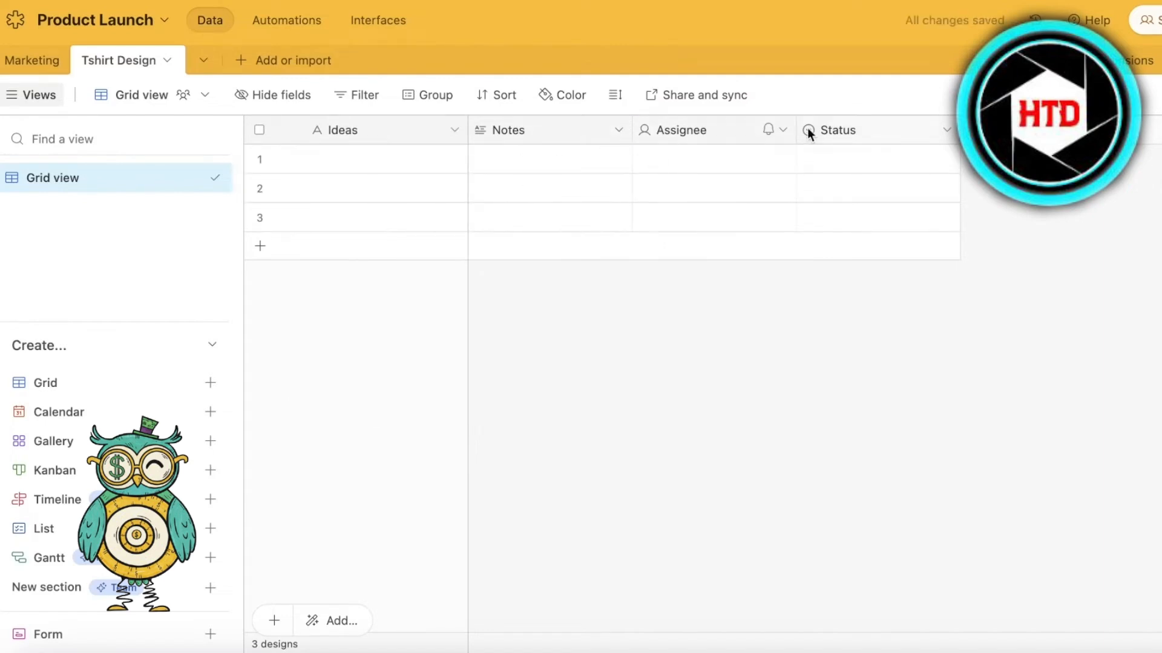
- Delete the Status field from the Tshirt Design table
click(962, 130)
click(946, 130)
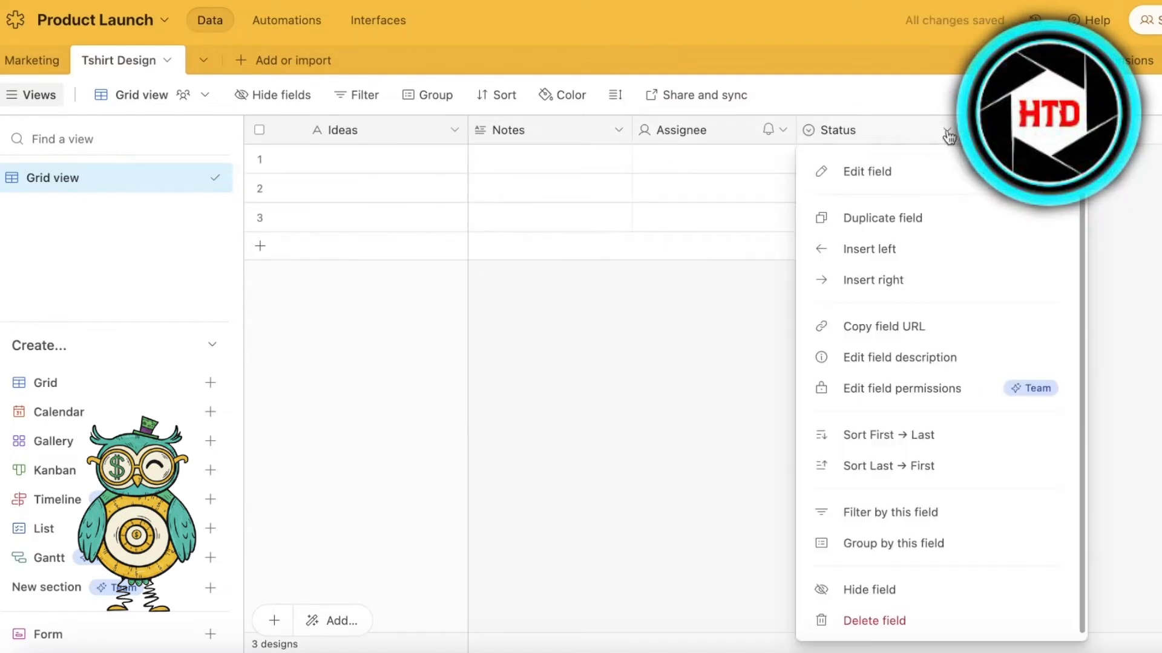
click(944, 629)
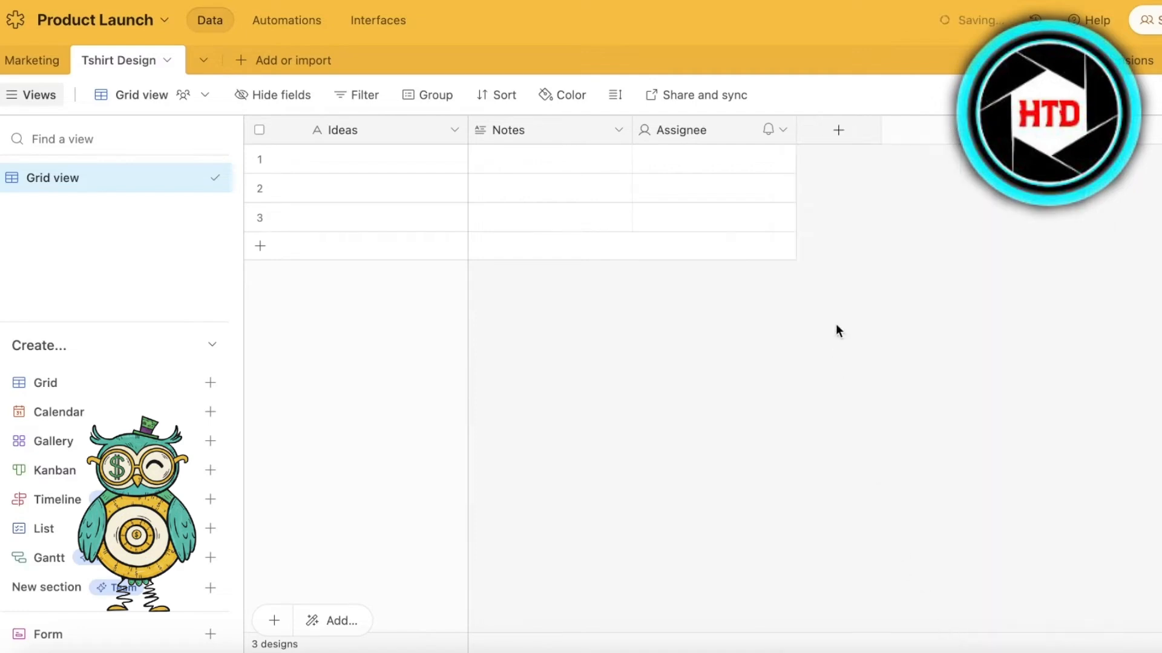
click(843, 134)
click(501, 361)
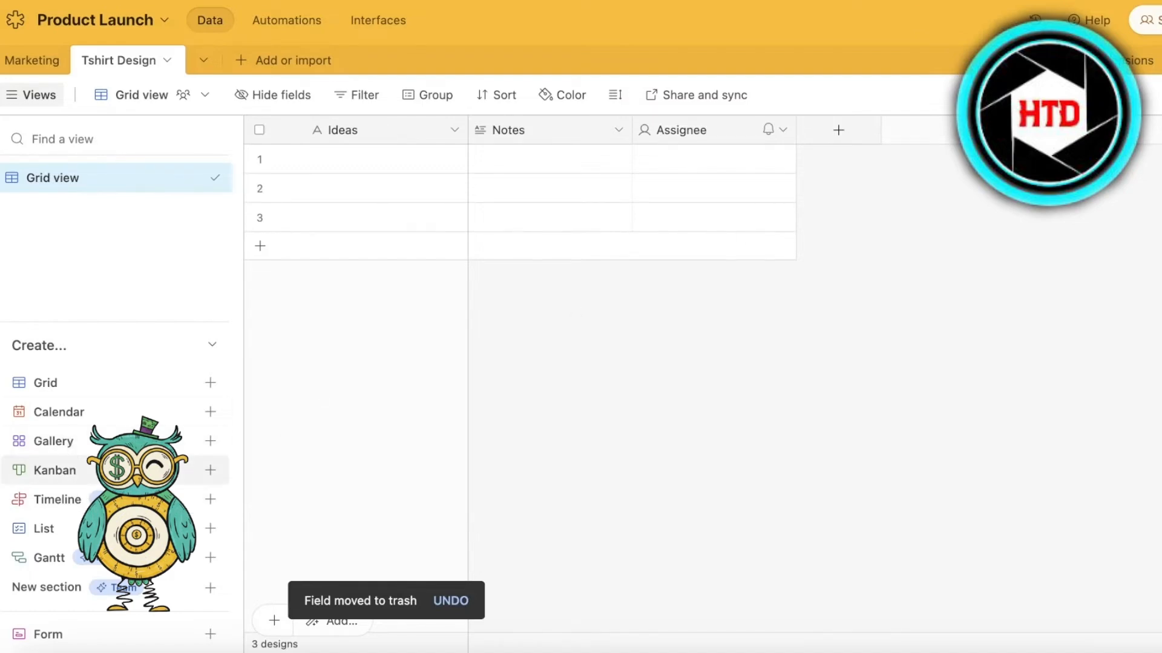
- Create a Kanban view of the Tshirt Design table stacked by Assignee, and delete that view again
click(210, 470)
key(Return)
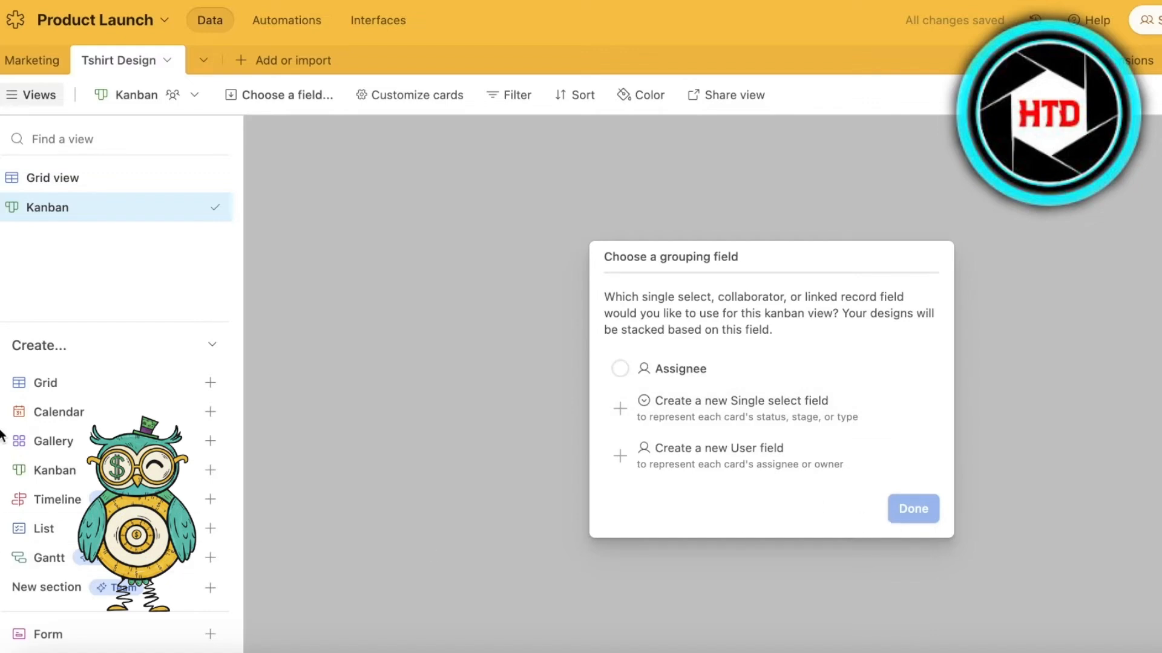
click(210, 382)
click(433, 619)
click(658, 368)
click(195, 207)
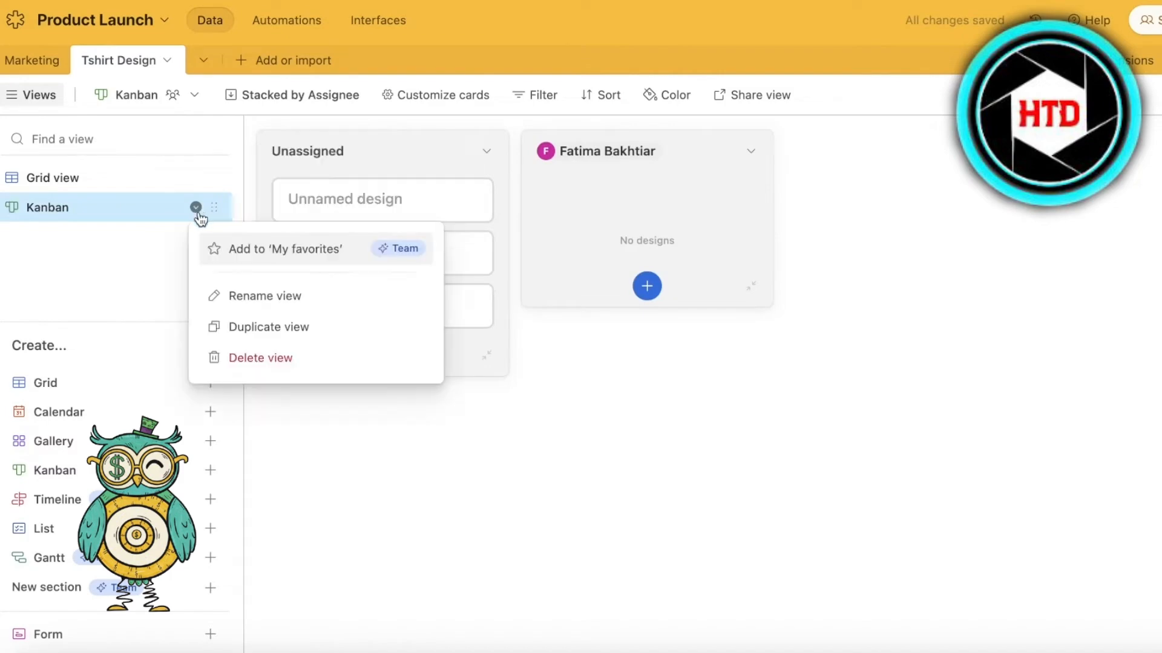
click(260, 357)
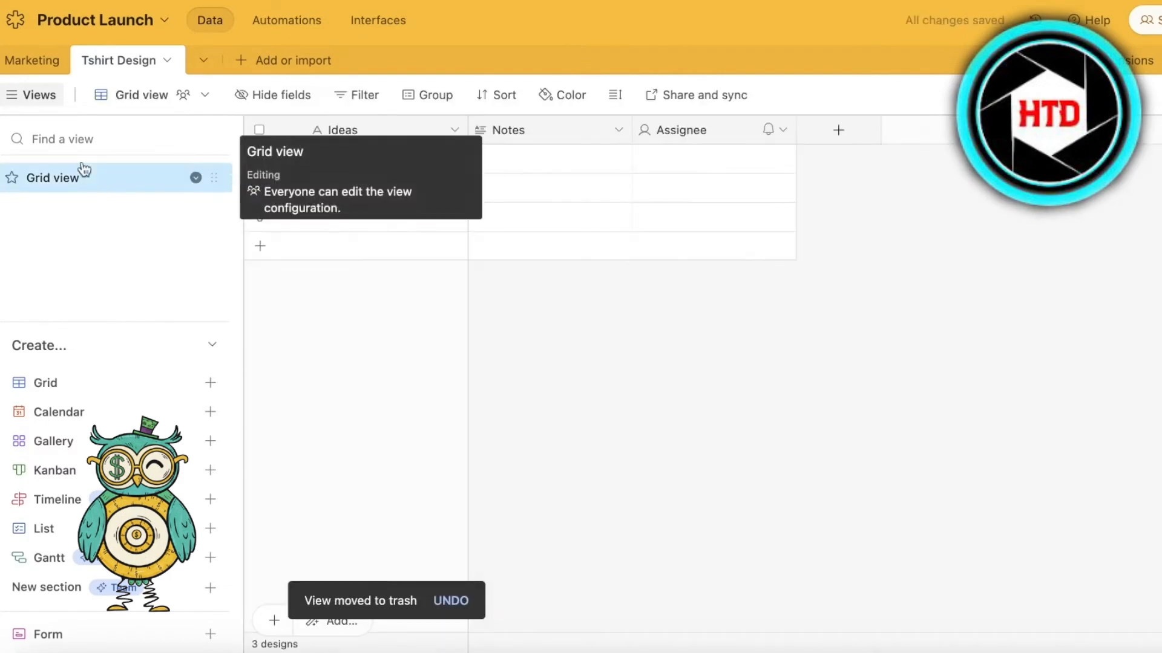
- Start a new field after Assignee in the Tshirt Design table and look through the field types for one suited to a status
click(875, 131)
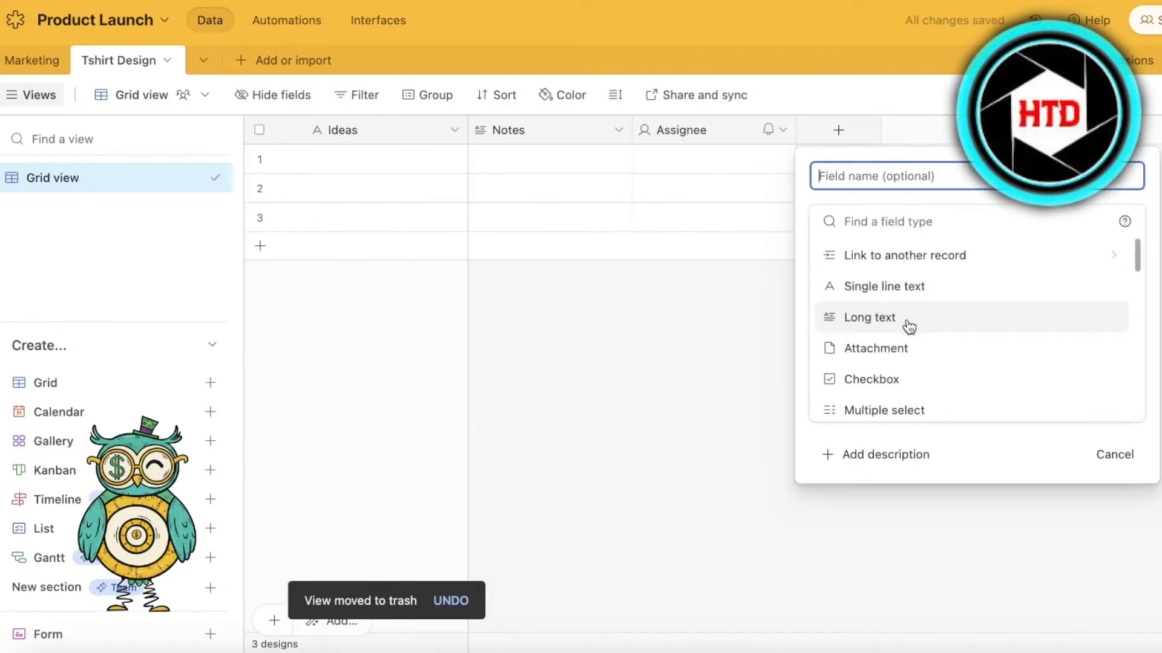
scroll(980, 356, down, 10)
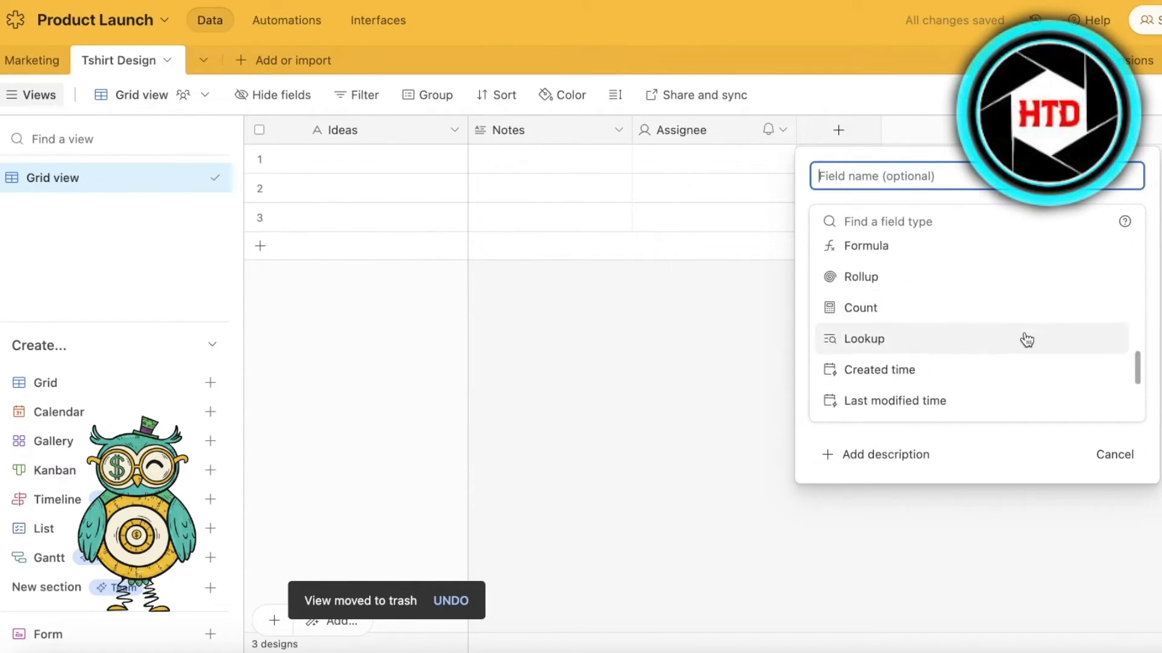
scroll(912, 338, up, 2)
scroll(968, 251, up, 8)
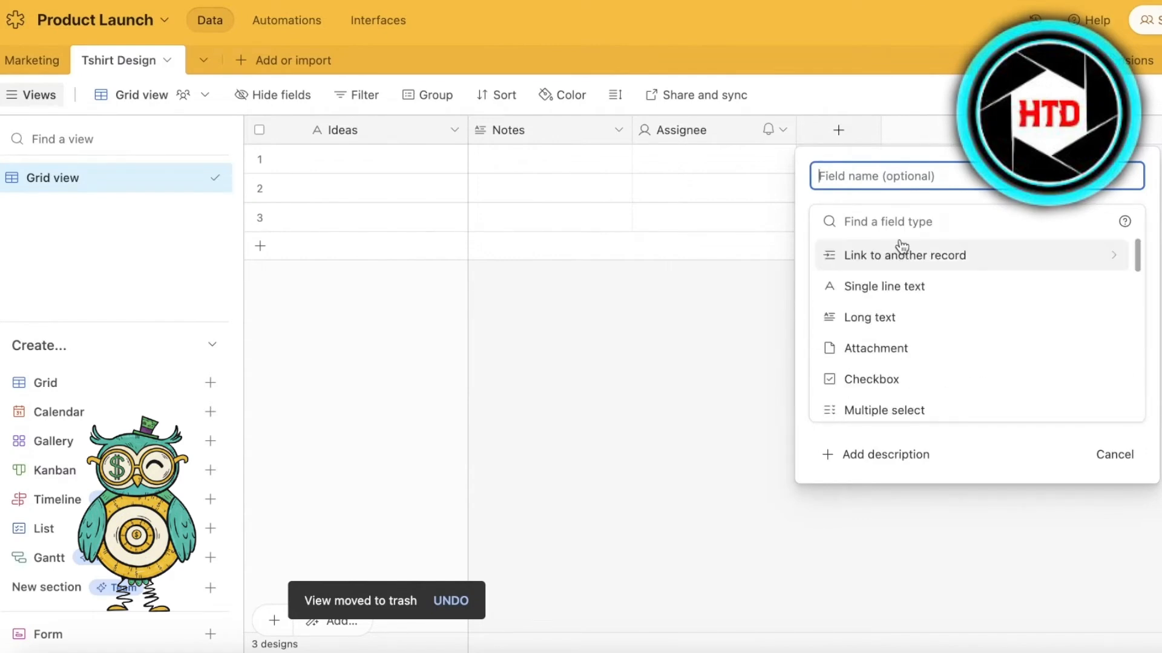
click(908, 221)
text(sta)
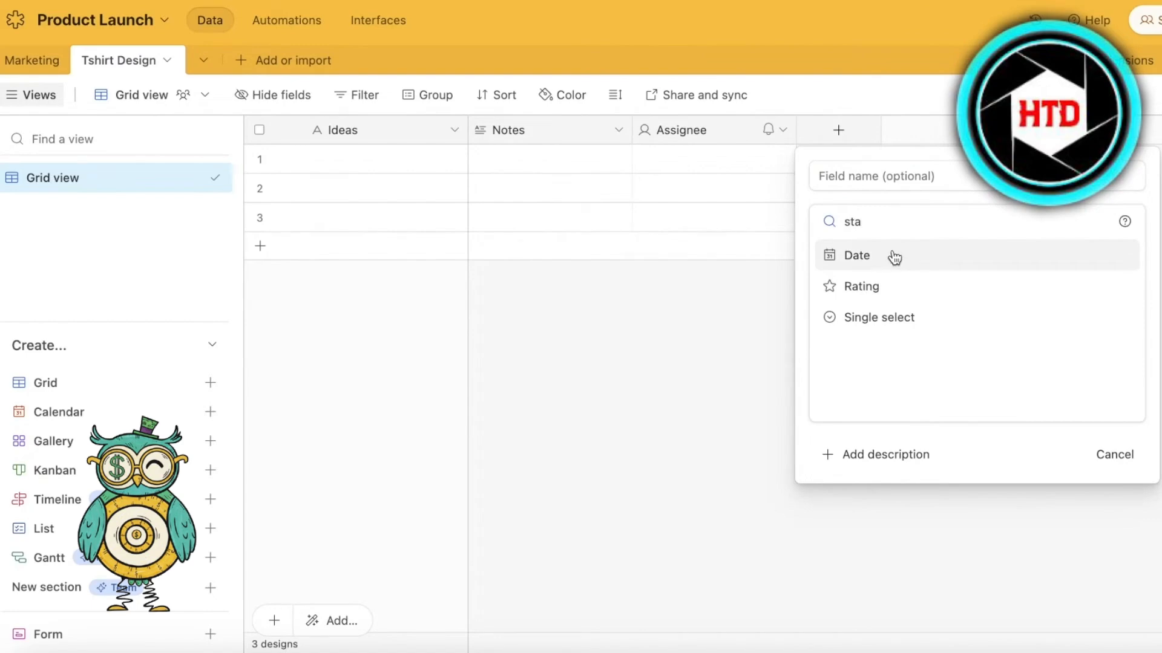
key(BackSpace)
key(BackSpace)
key(BackSpace)
scroll(872, 288, down, 10)
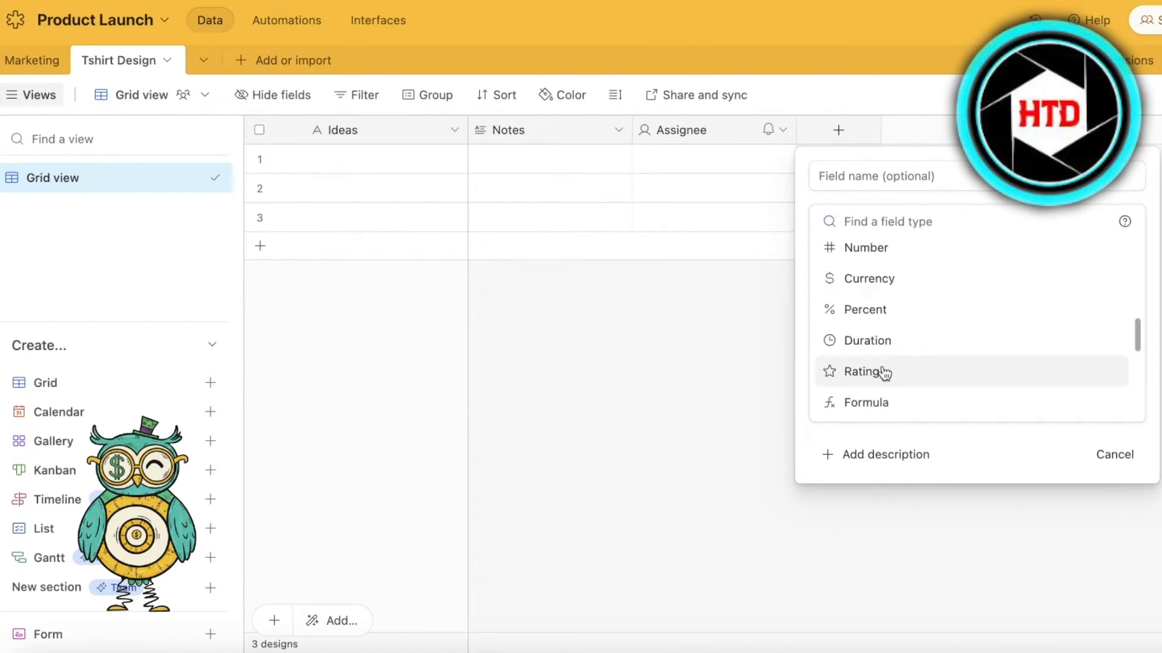
scroll(884, 390, down, 3)
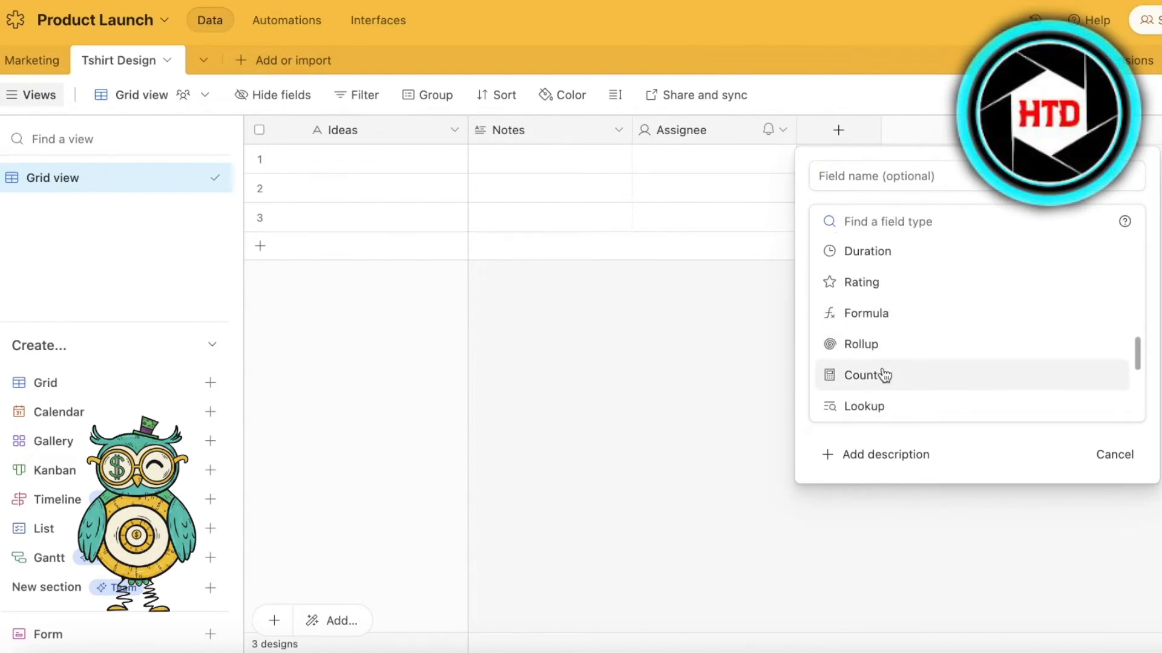
scroll(865, 314, down, 5)
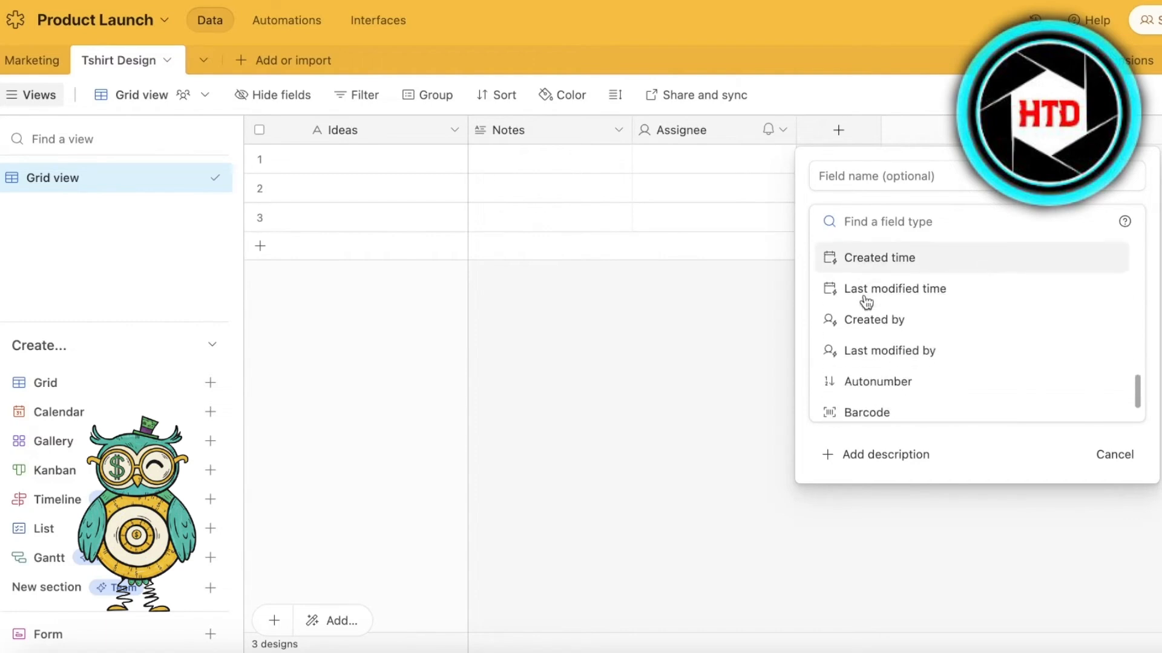
scroll(900, 375, up, 18)
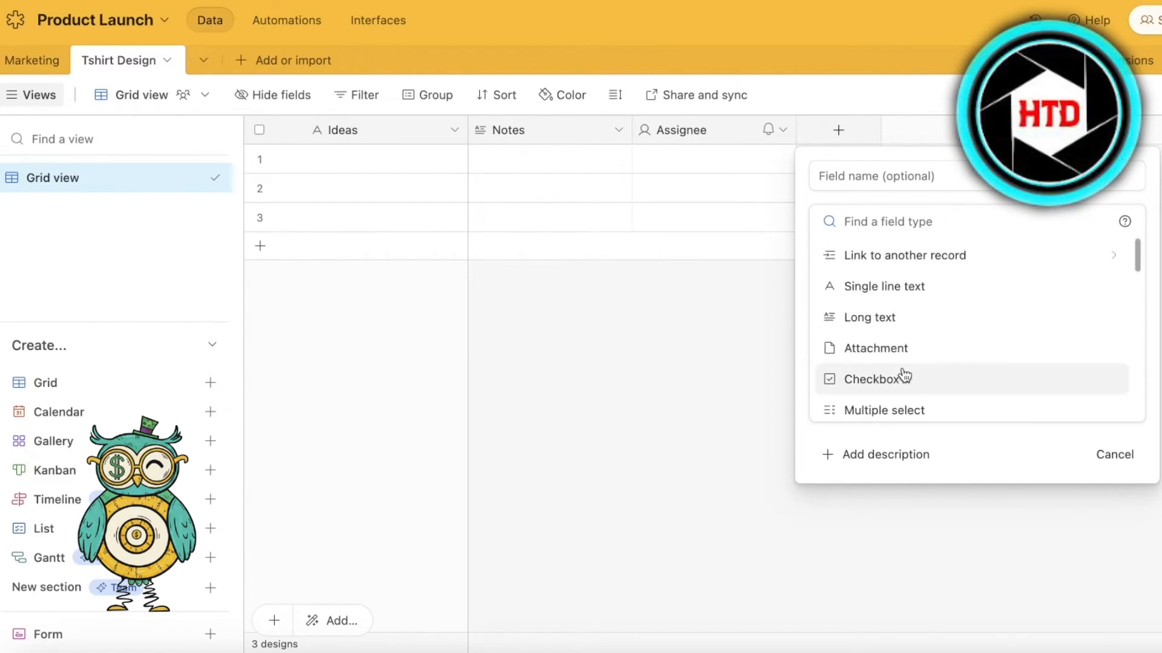
scroll(1133, 259, down, 1)
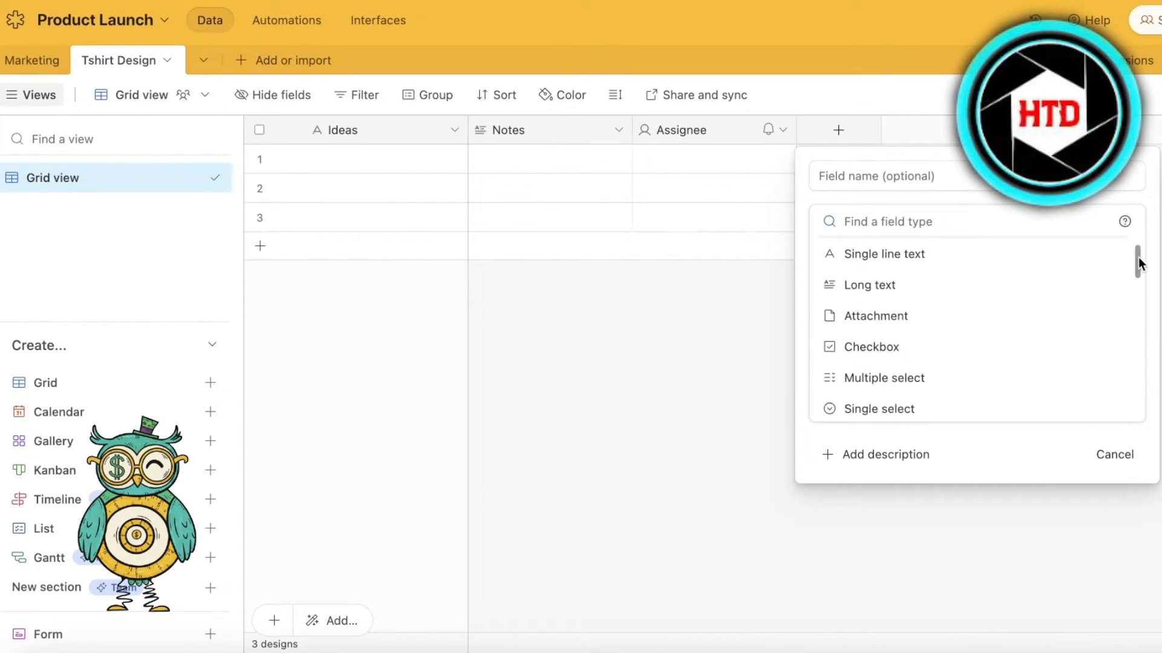
- Name the new field "Status" and set its type to Single select
click(898, 420)
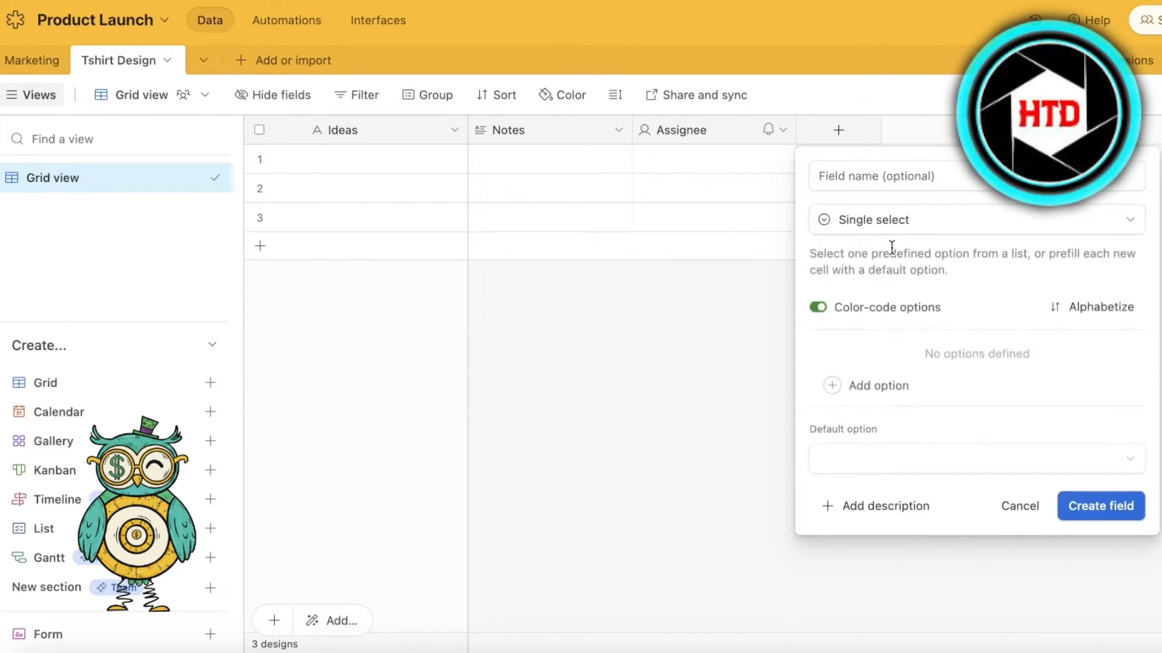
click(908, 226)
click(901, 181)
text(Status)
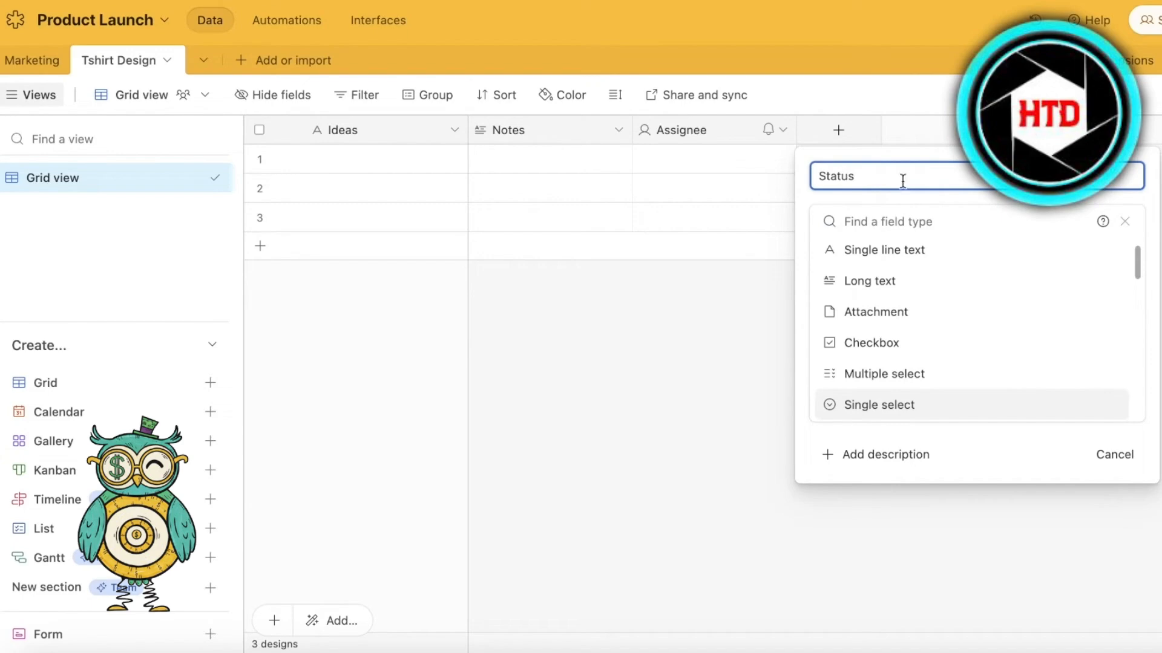
key(Escape)
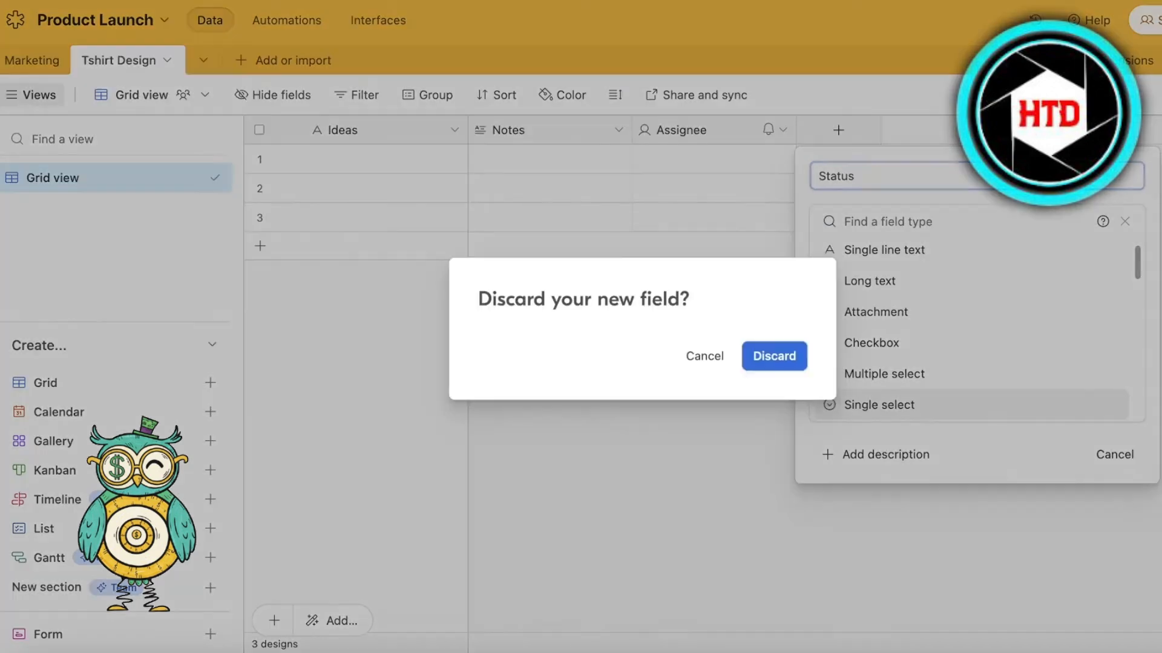
click(717, 354)
click(914, 407)
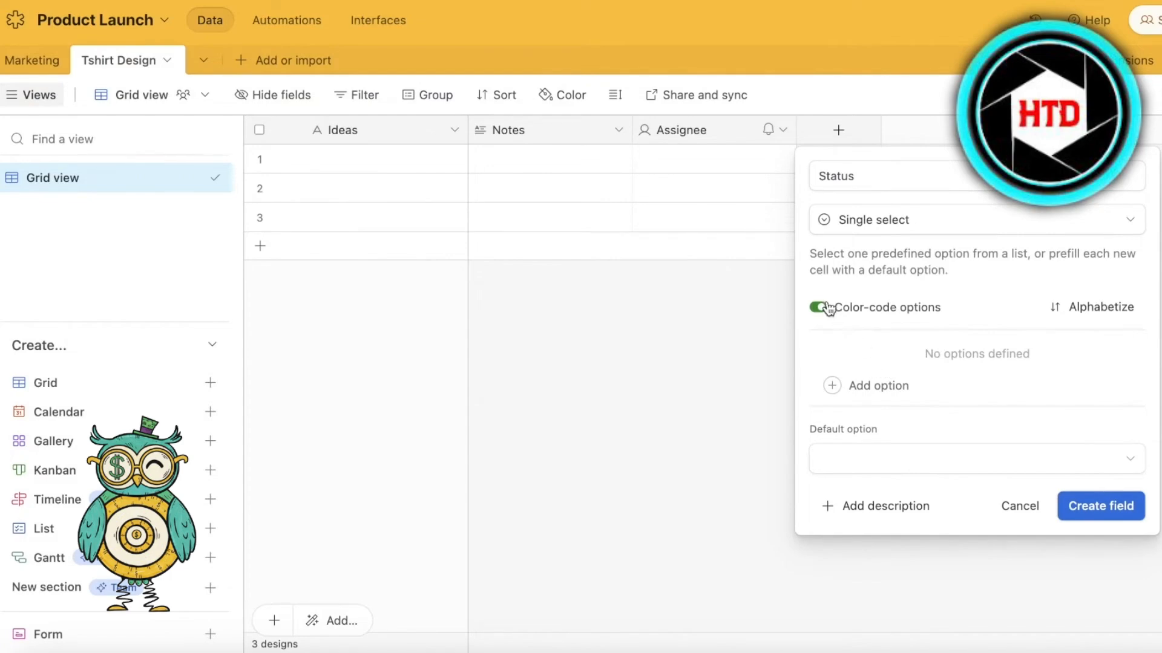
- Add the options "MISC", "APPROVED IDEAS" and "REJECTED IDEAS" to the Status field
click(831, 384)
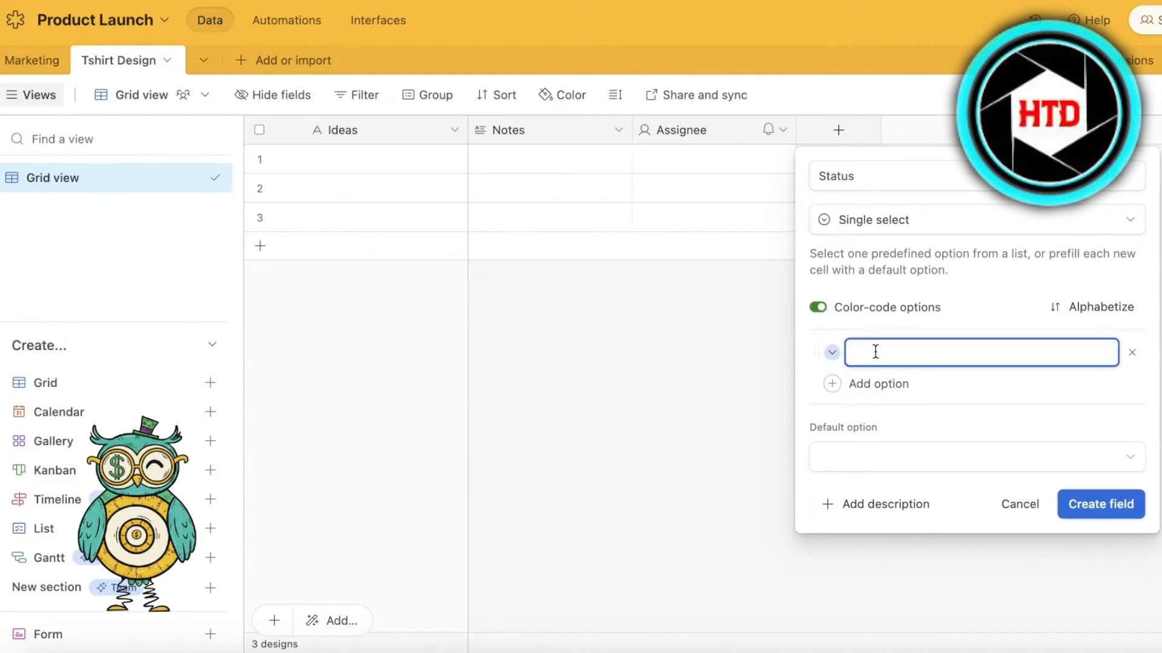
text(MISC)
click(853, 383)
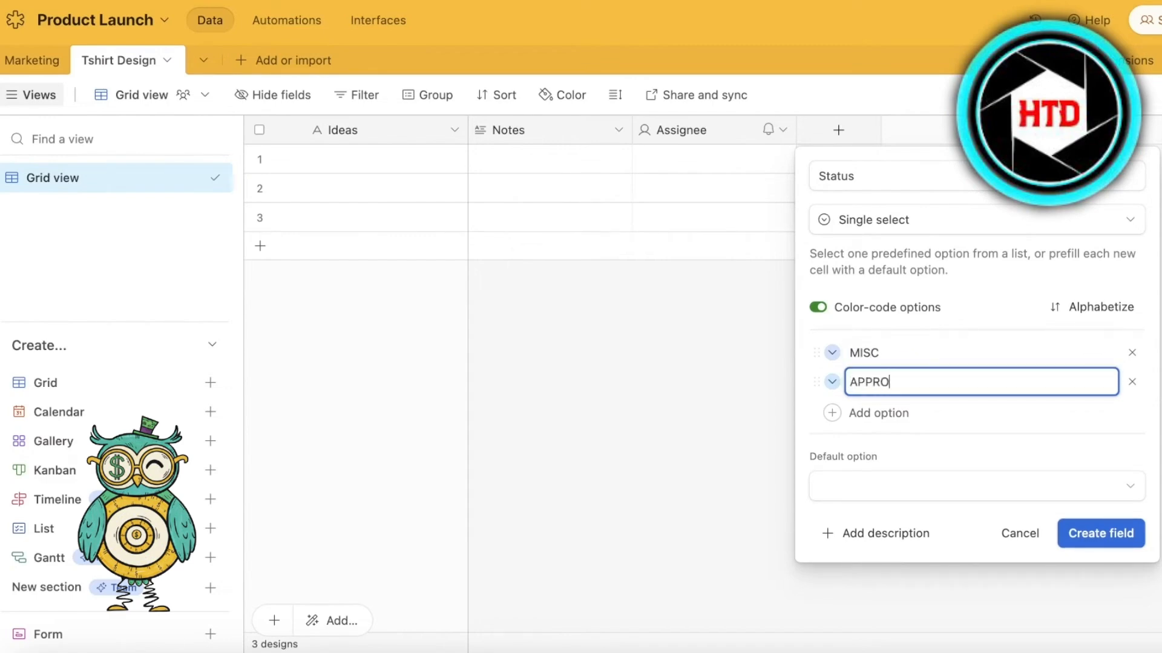
click(875, 414)
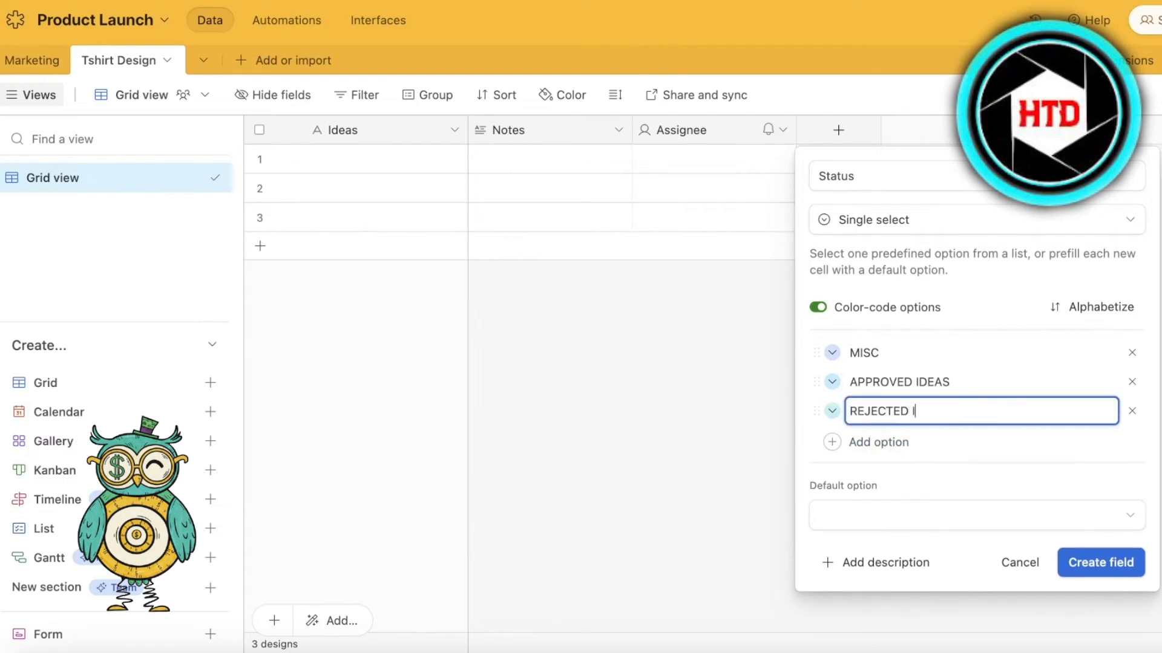
text(REJECTED IDEAS)
- Color the REJECTED IDEAS option red, APPROVED IDEAS green and MISC gray
click(832, 411)
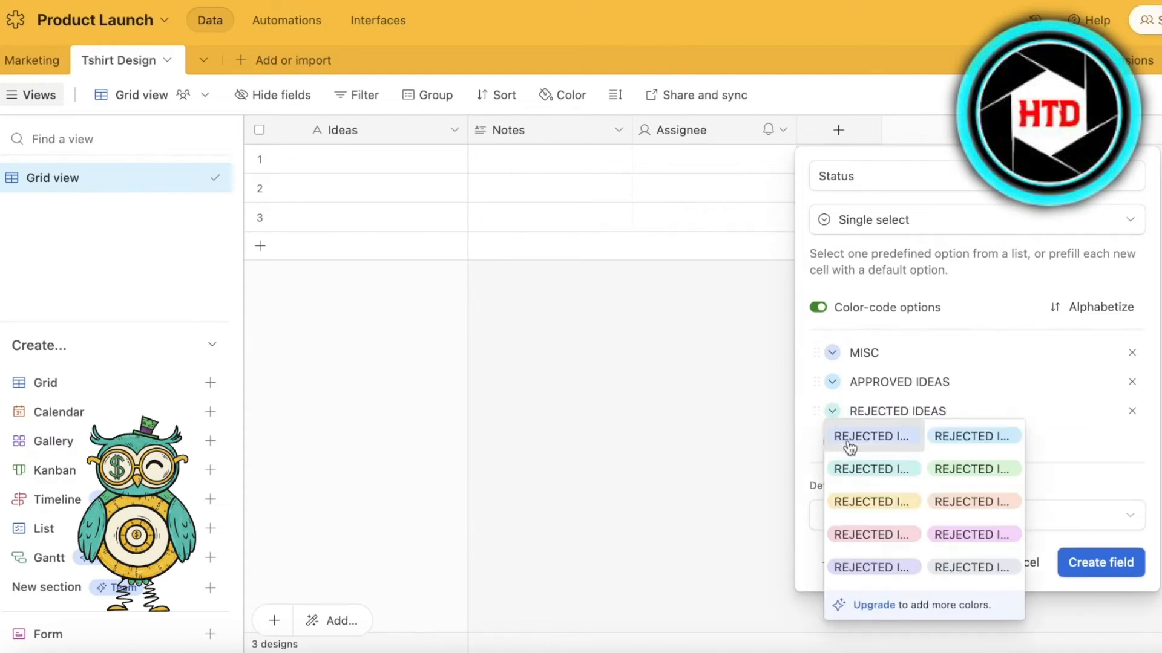
click(875, 532)
click(833, 382)
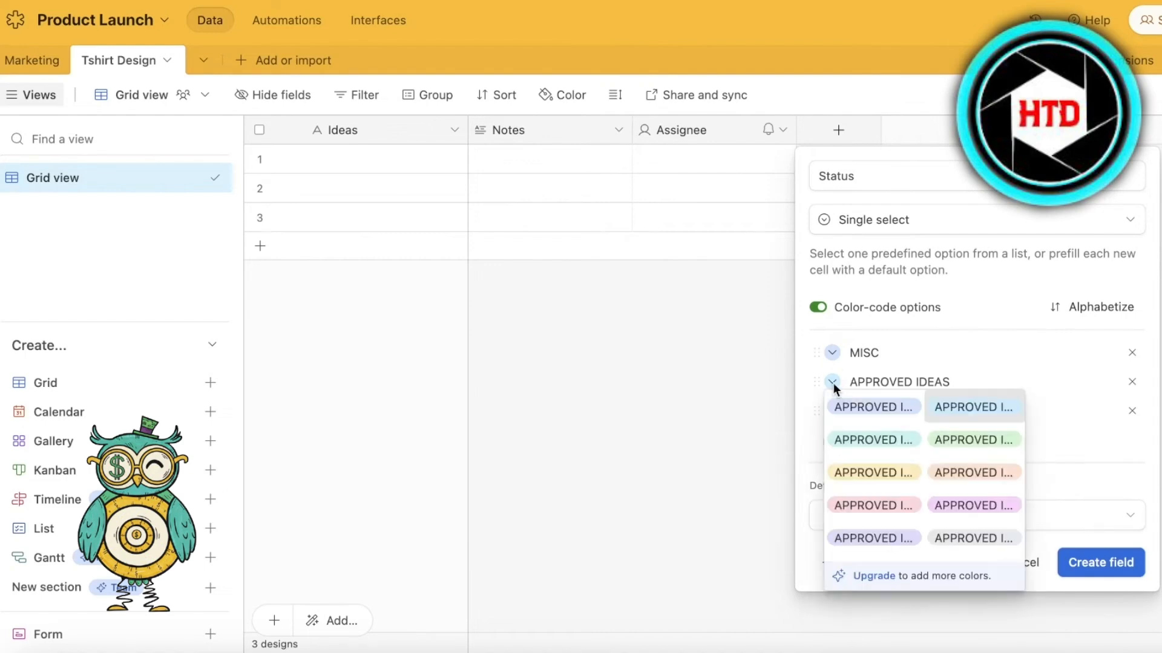
click(946, 441)
click(834, 354)
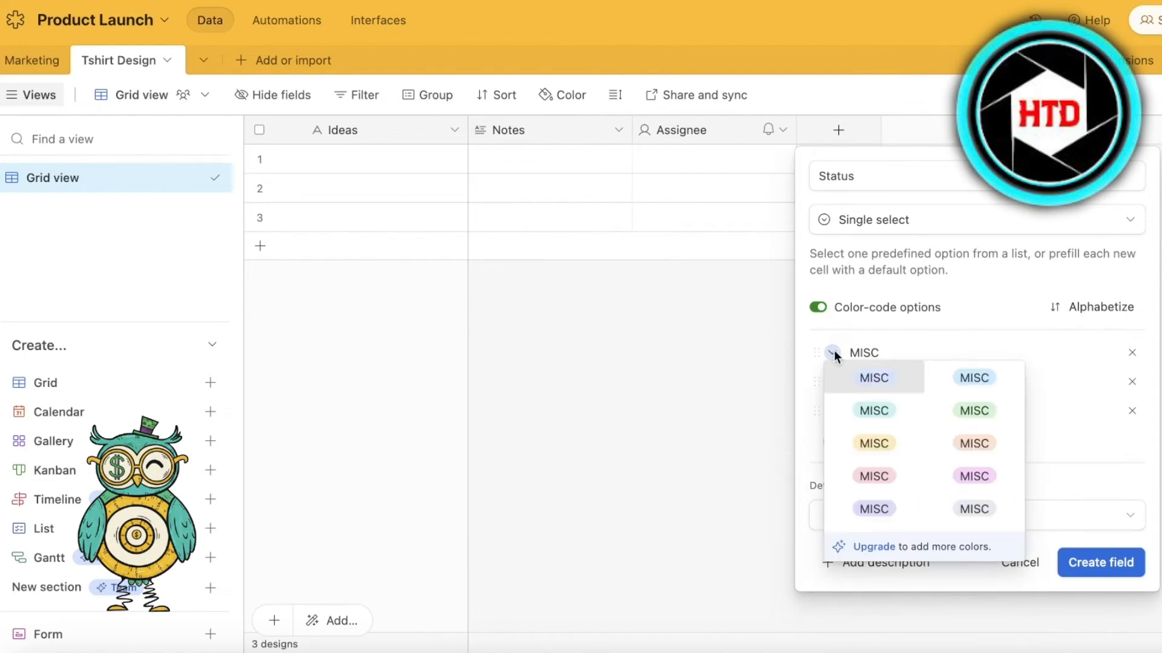
click(998, 513)
- Rename the MISC option to "Idea", make it the default option and create the Status field
click(862, 352)
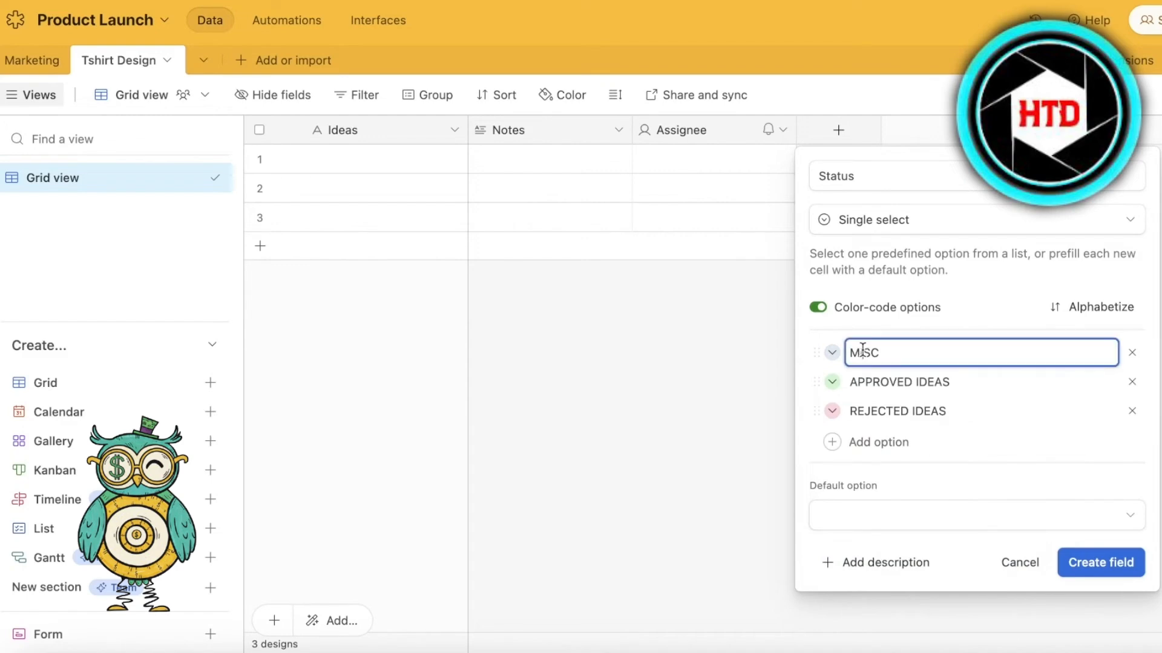
double_click(862, 352)
text(NO)
click(917, 514)
click(887, 573)
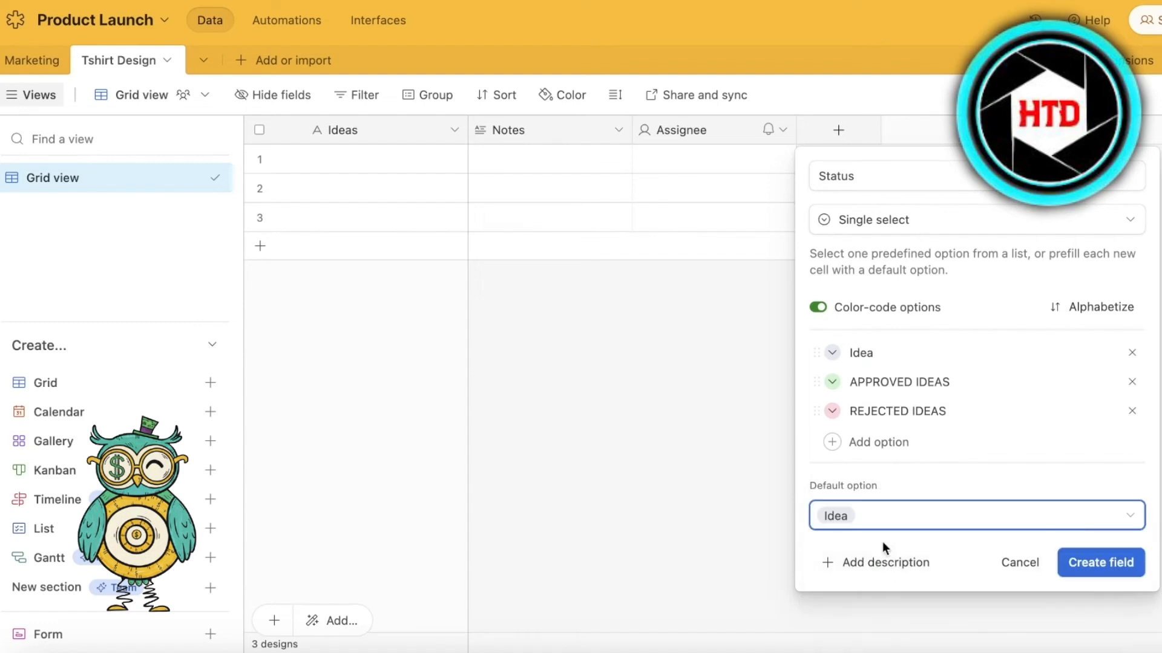
click(1099, 562)
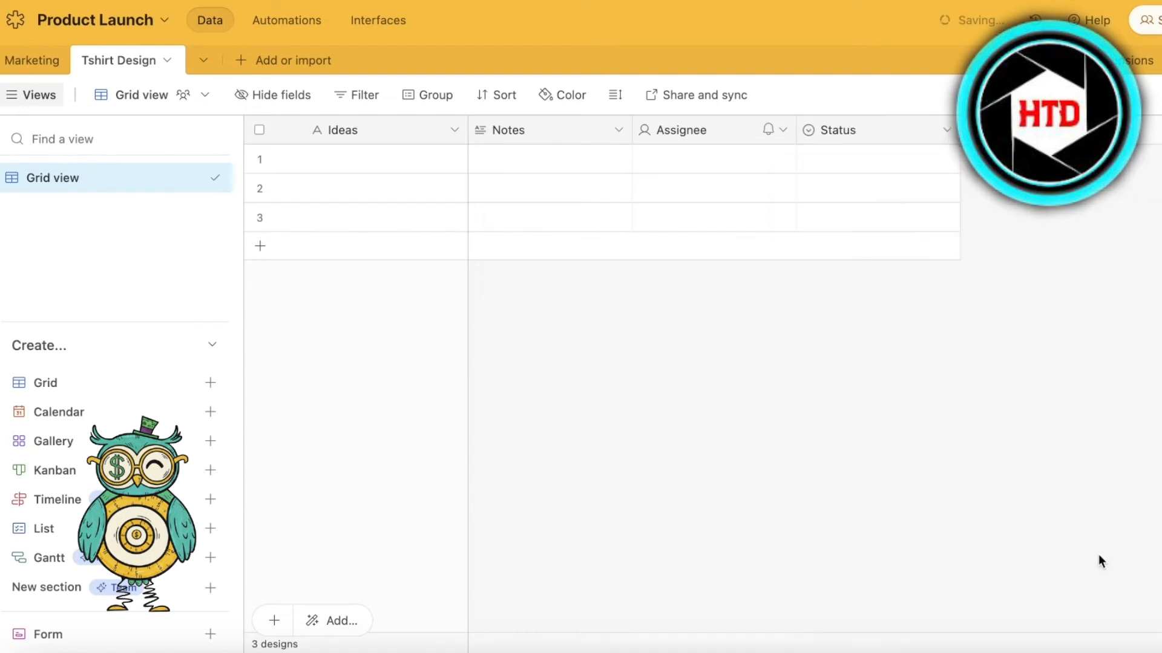
- Enter "Unicorn" as the first record in the Ideas field, and insert records "Dogs" and "Pokemon" below it
click(369, 165)
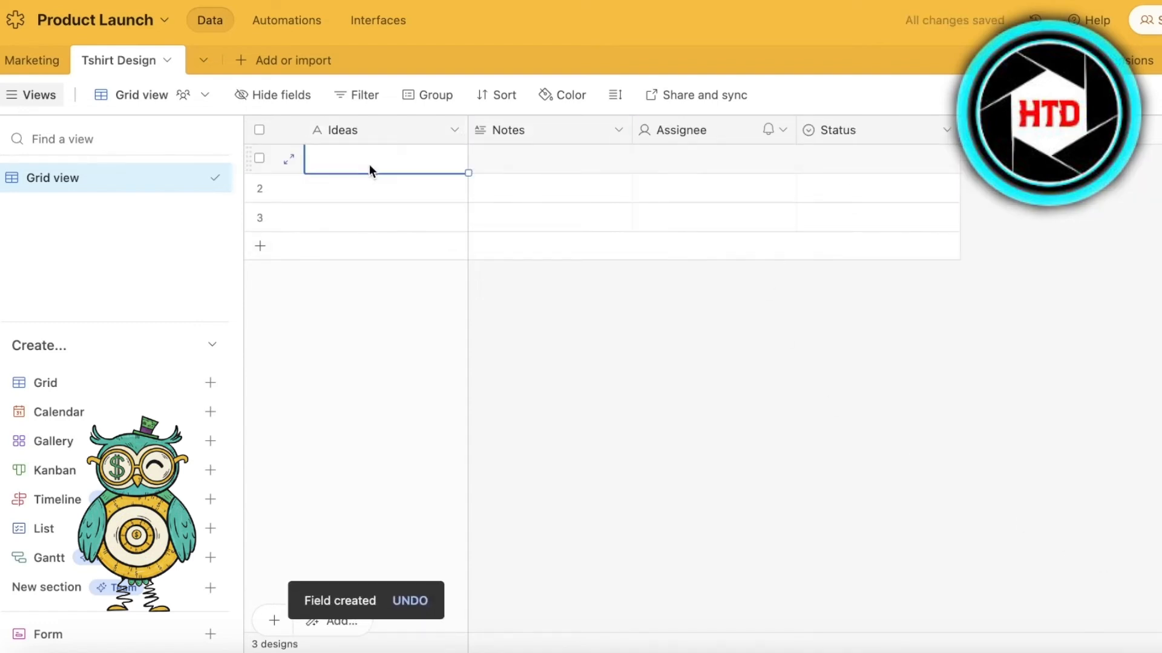
key(Return)
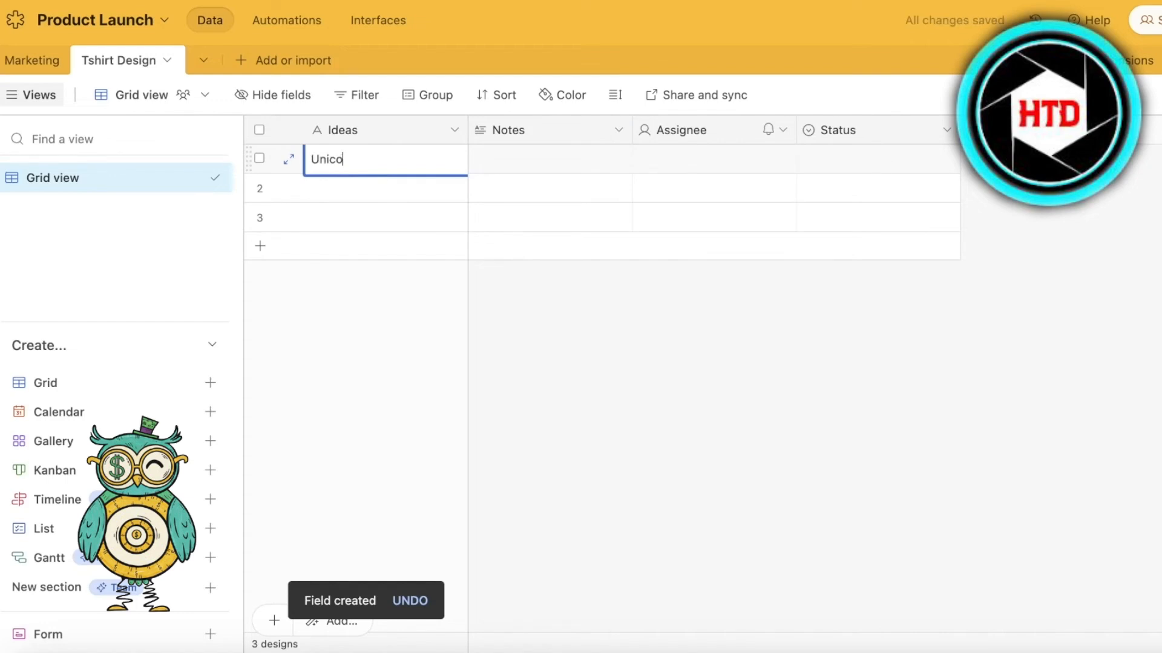
text(Unicorn)
key(shift+Return)
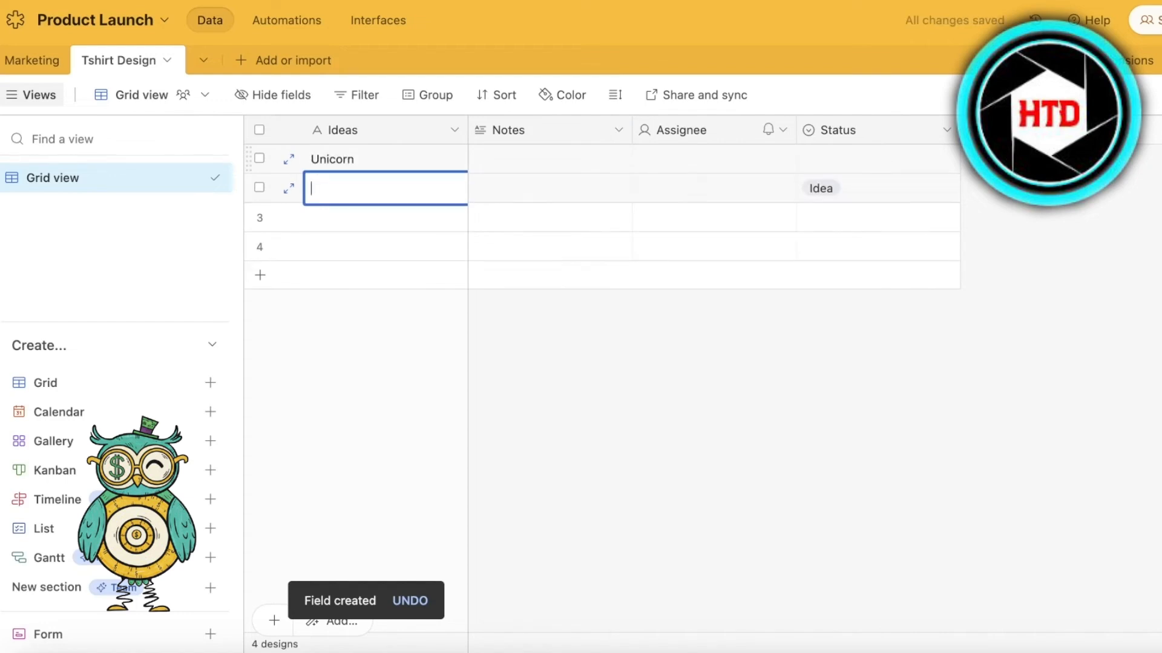
text(Dogs)
key(shift+Return)
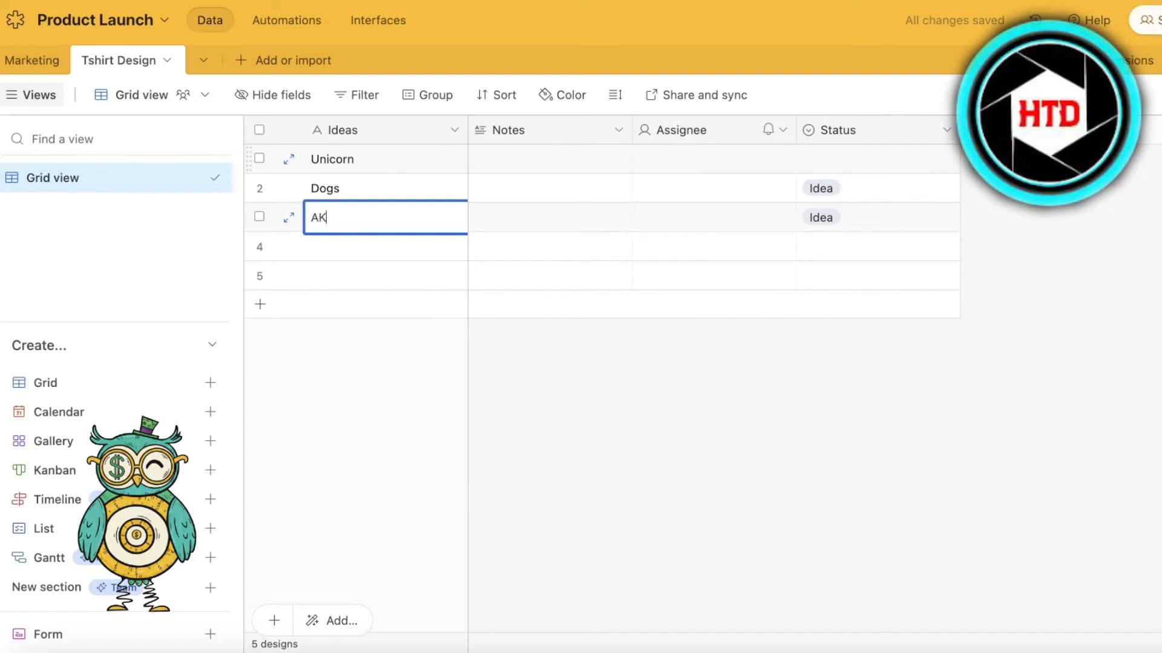
text(AK)
key(BackSpace)
key(BackSpace)
text(Pokemon)
key(shift+Return)
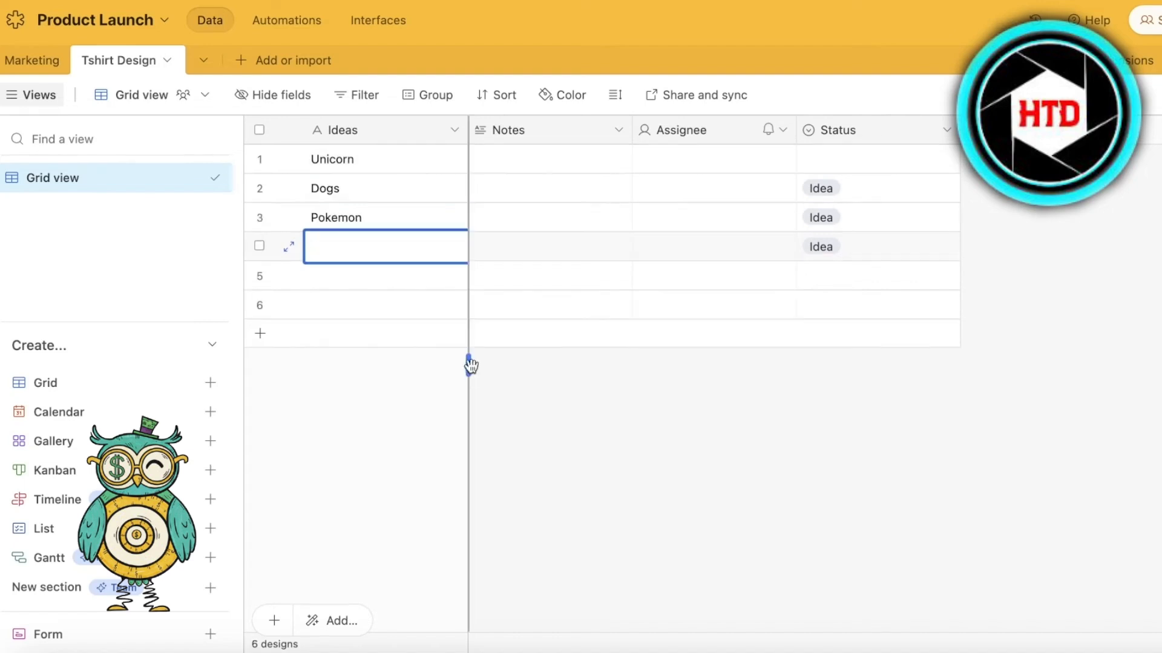
click(502, 369)
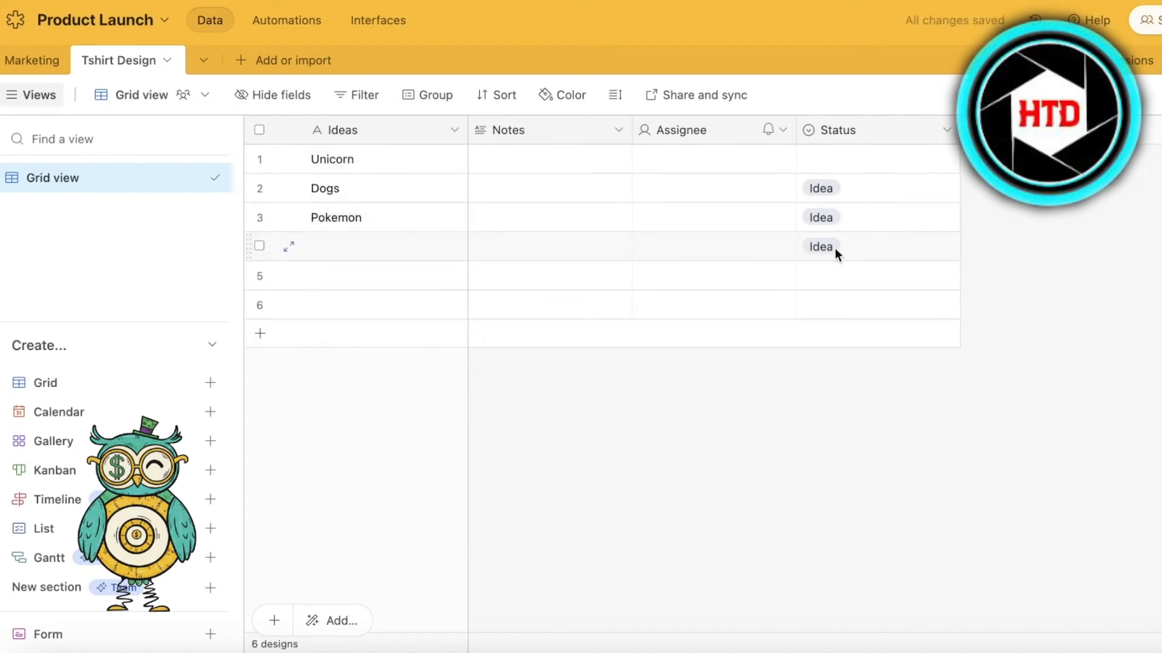
- Set the Status of the Unicorn record to APPROVED IDEAS
click(861, 166)
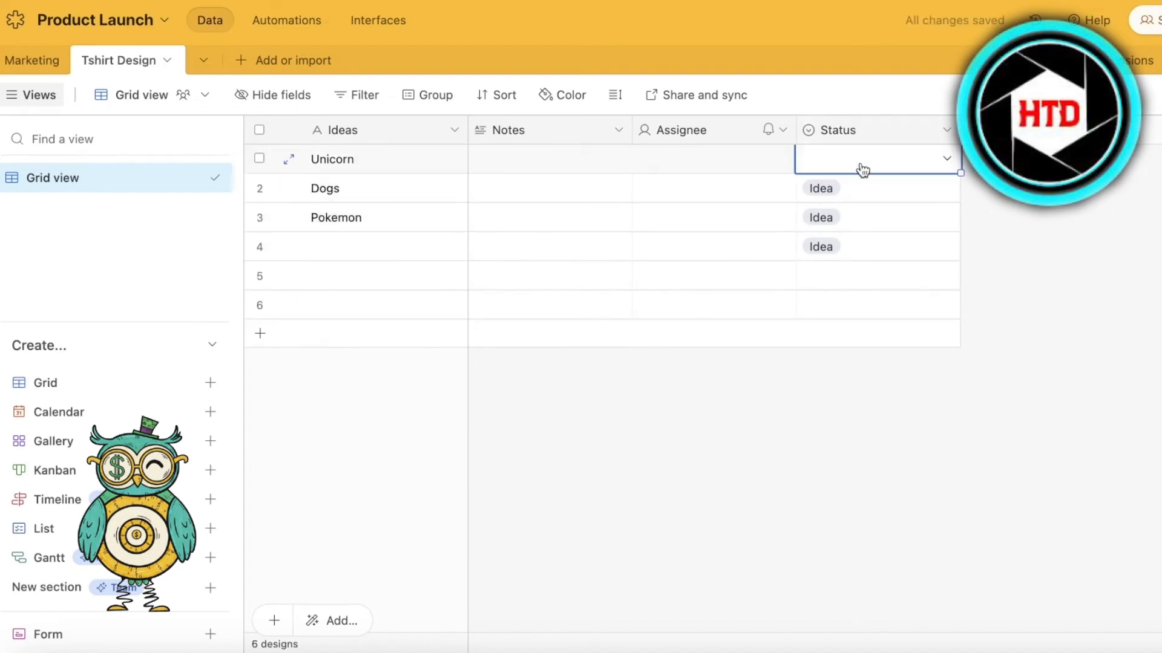
click(944, 175)
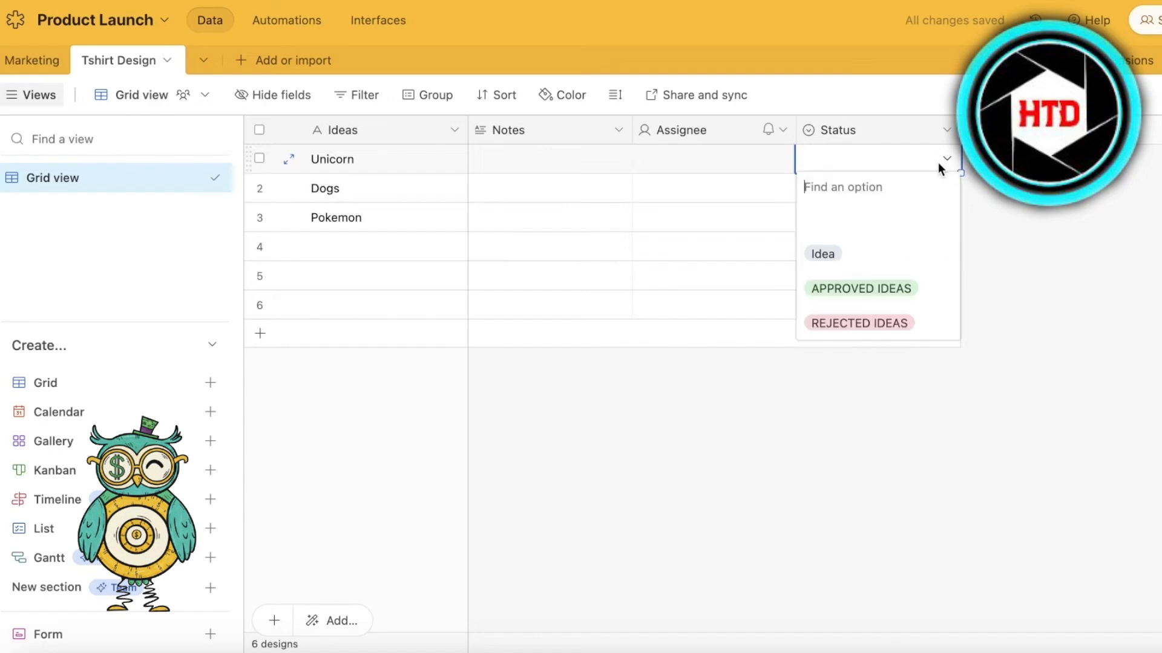
click(835, 292)
click(929, 201)
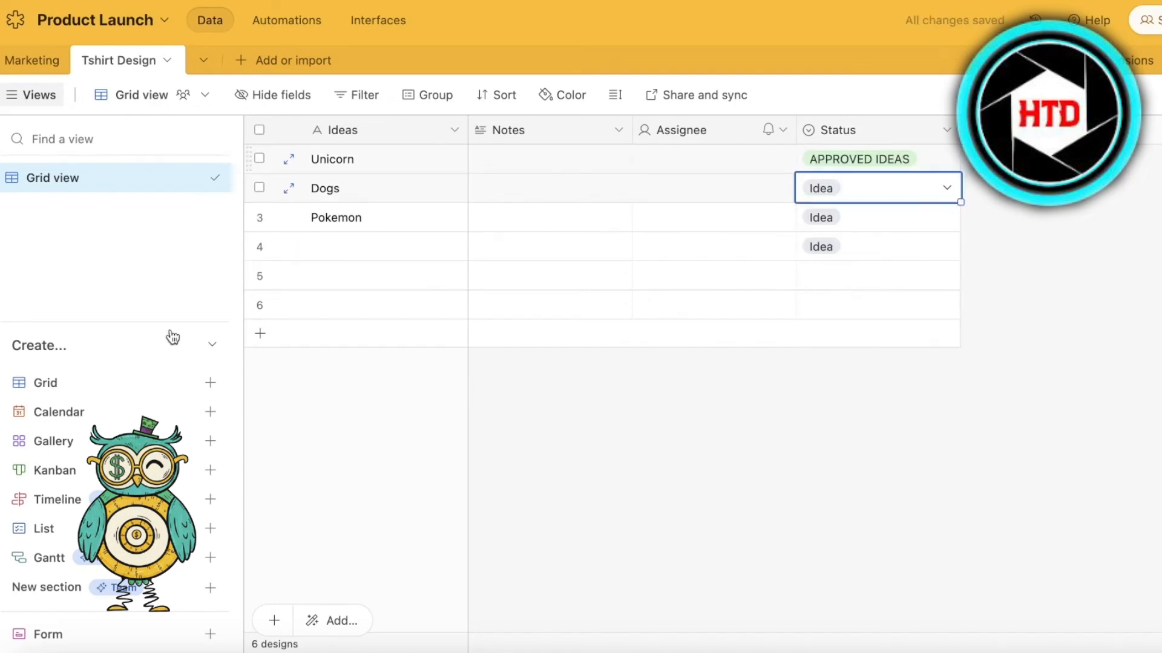
- Create a collaborative Kanban view of the Tshirt Design table with its cards stacked by Status
mouse_move(127, 441)
click(121, 470)
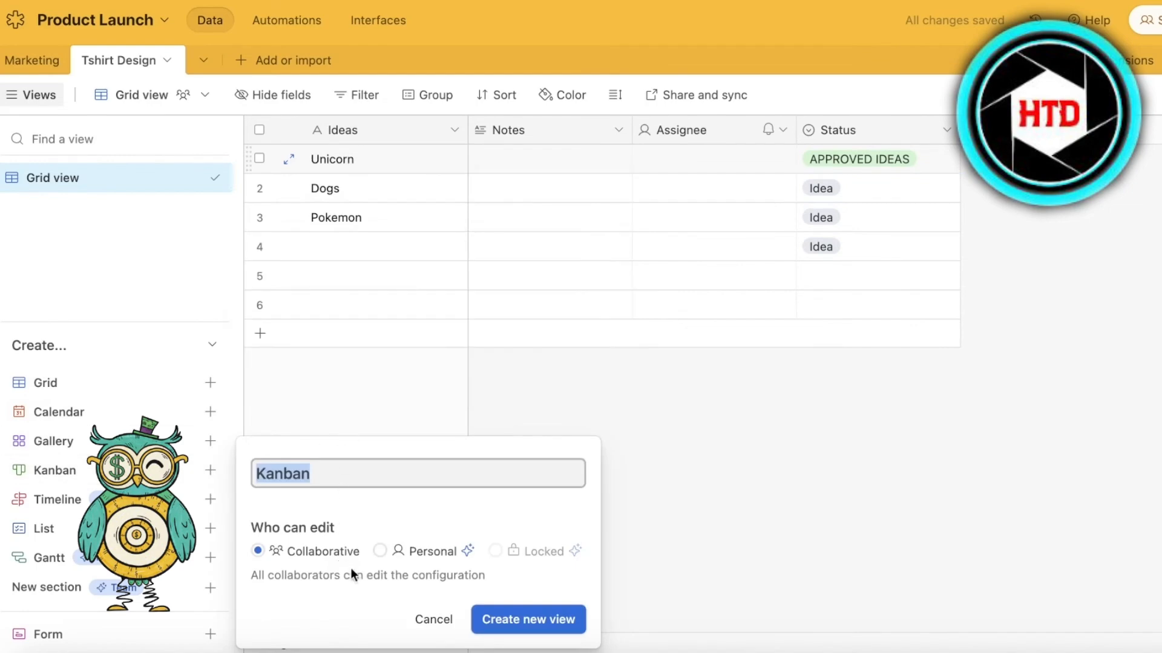
click(532, 617)
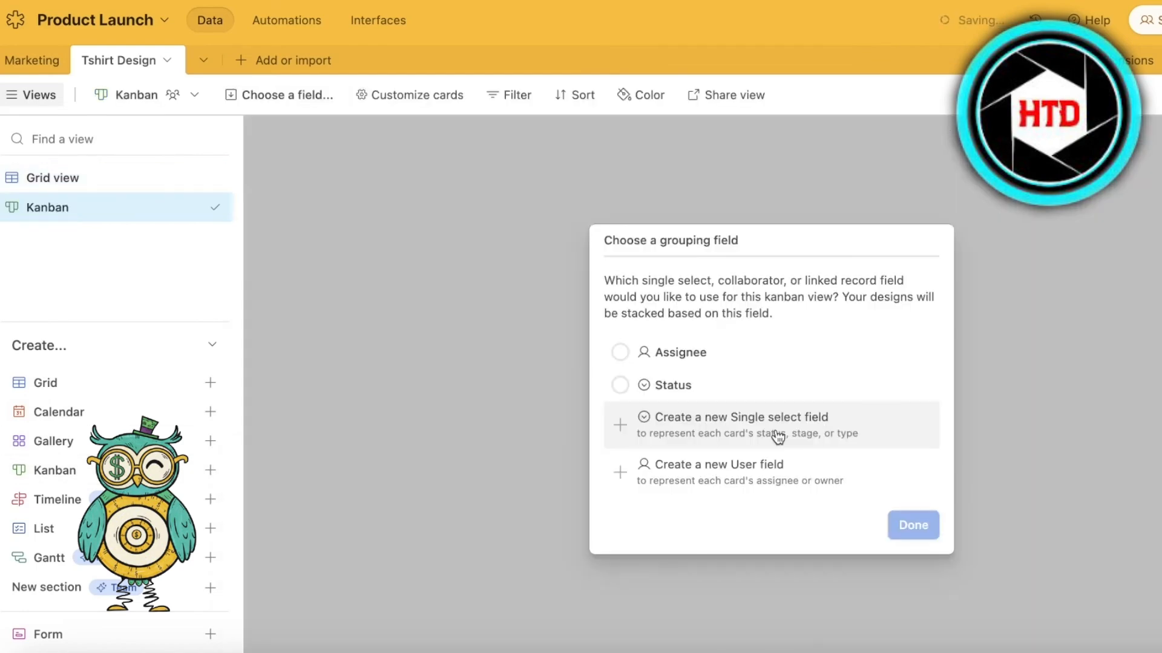
click(708, 393)
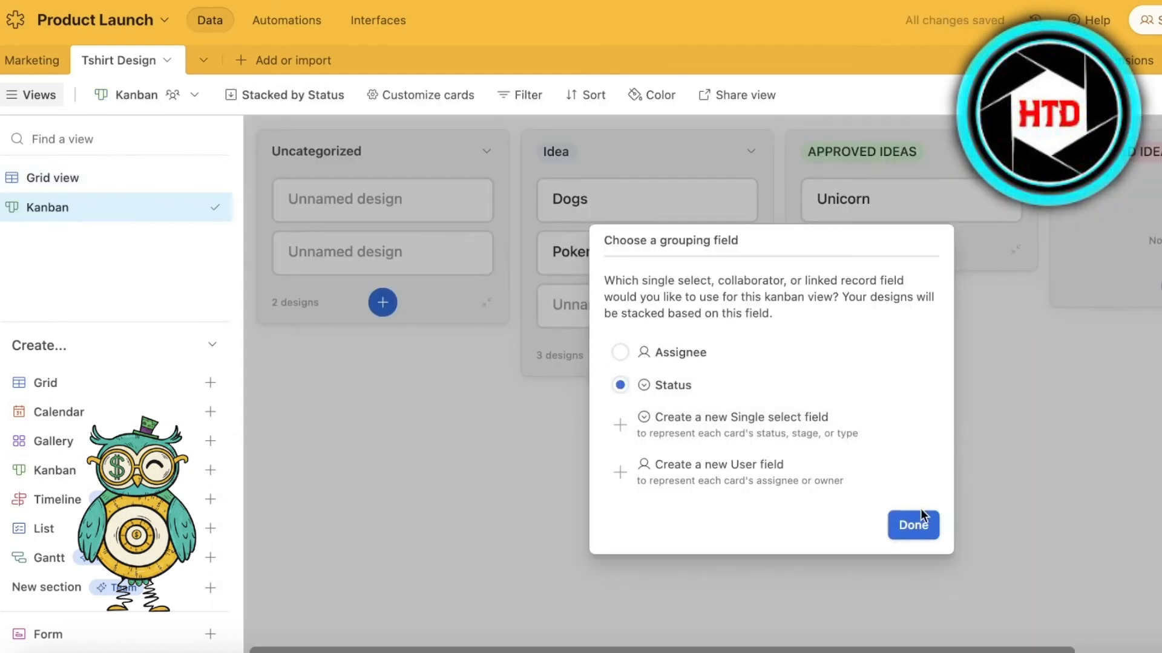
click(916, 525)
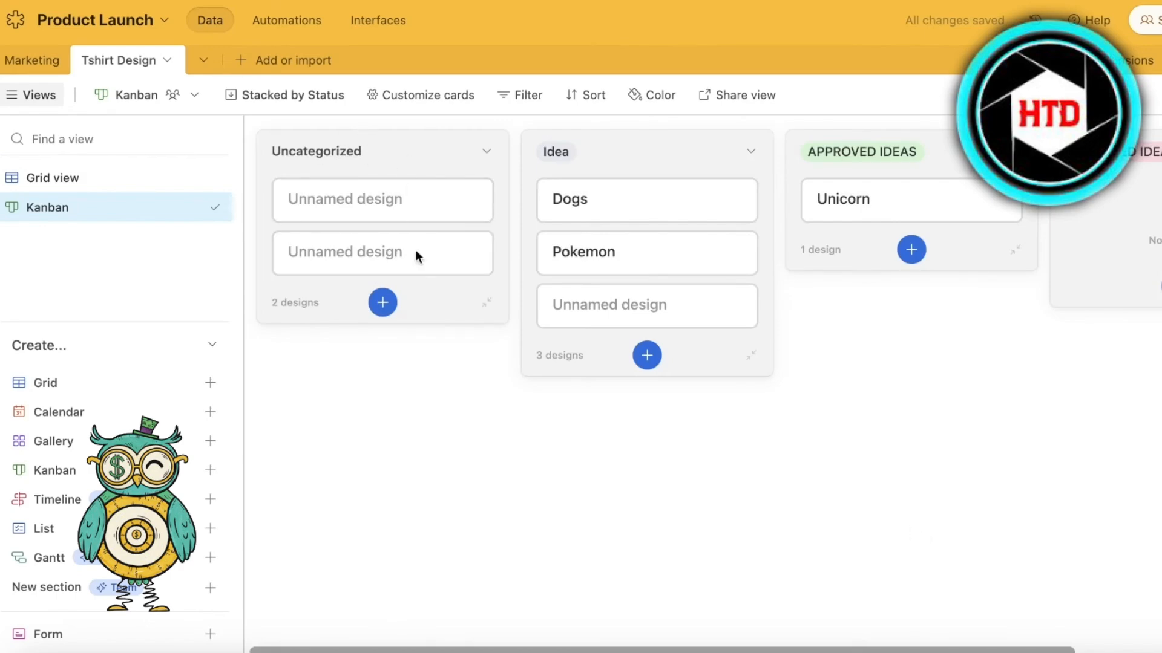
- Collapse the Uncategorized stack of the Kanban view and add a blank design to the Idea stack
click(486, 152)
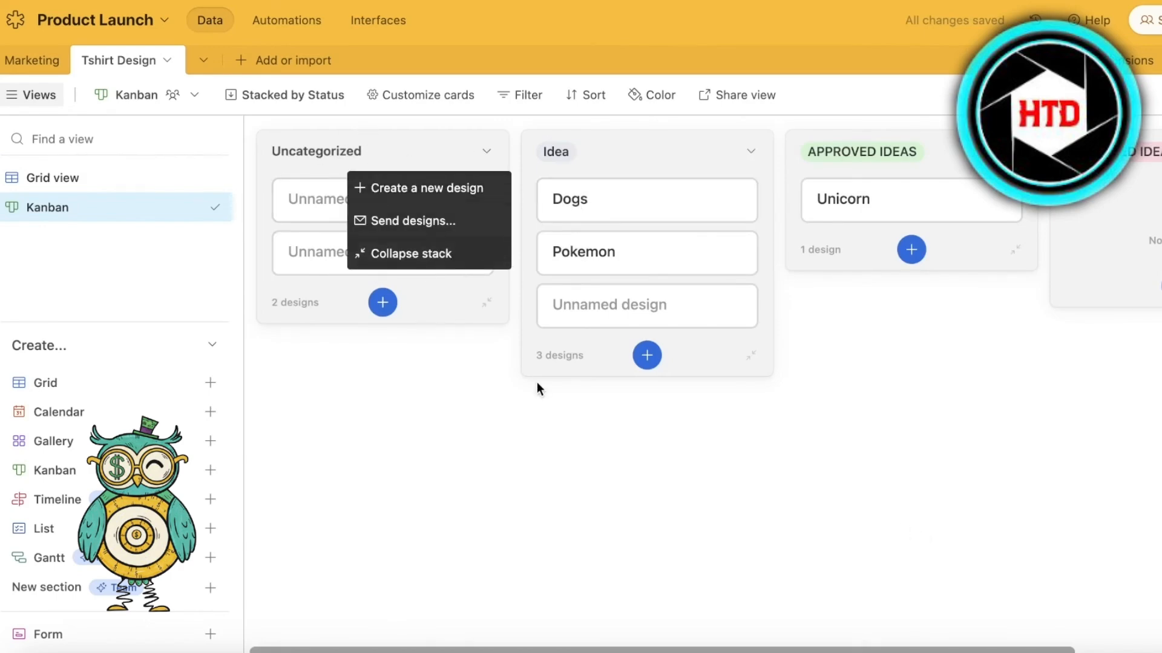
click(536, 383)
click(484, 152)
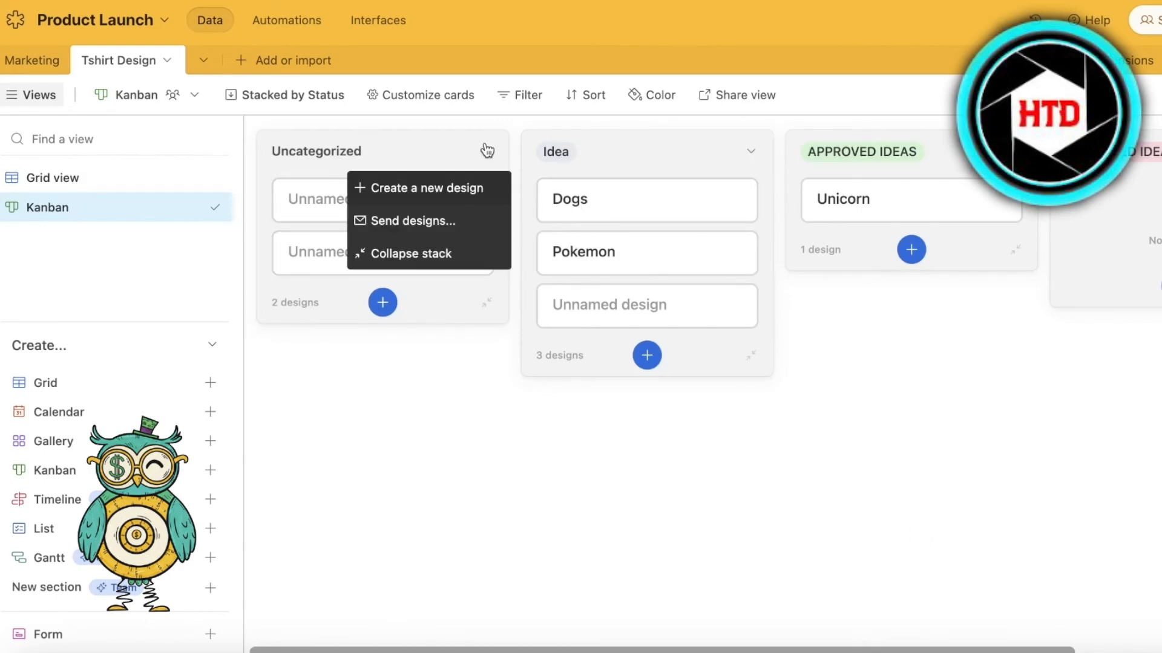
click(462, 252)
click(436, 359)
key(Escape)
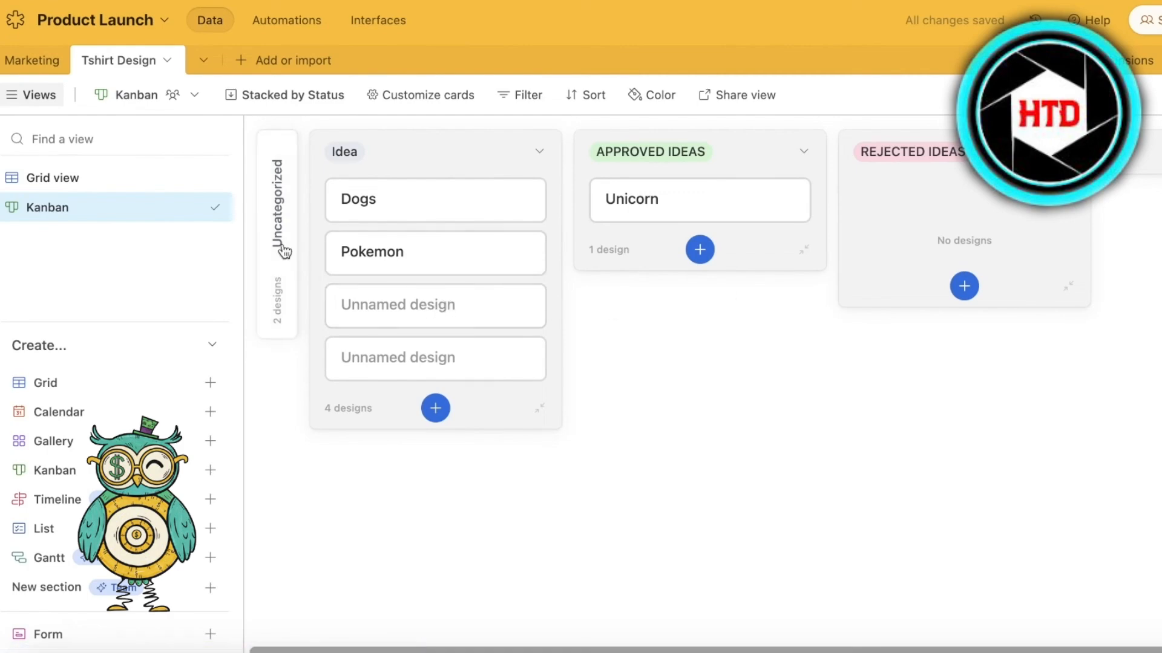
- Move the Pokemon card from the Idea stack to the REJECTED IDEAS stack
drag(326, 245, 871, 210)
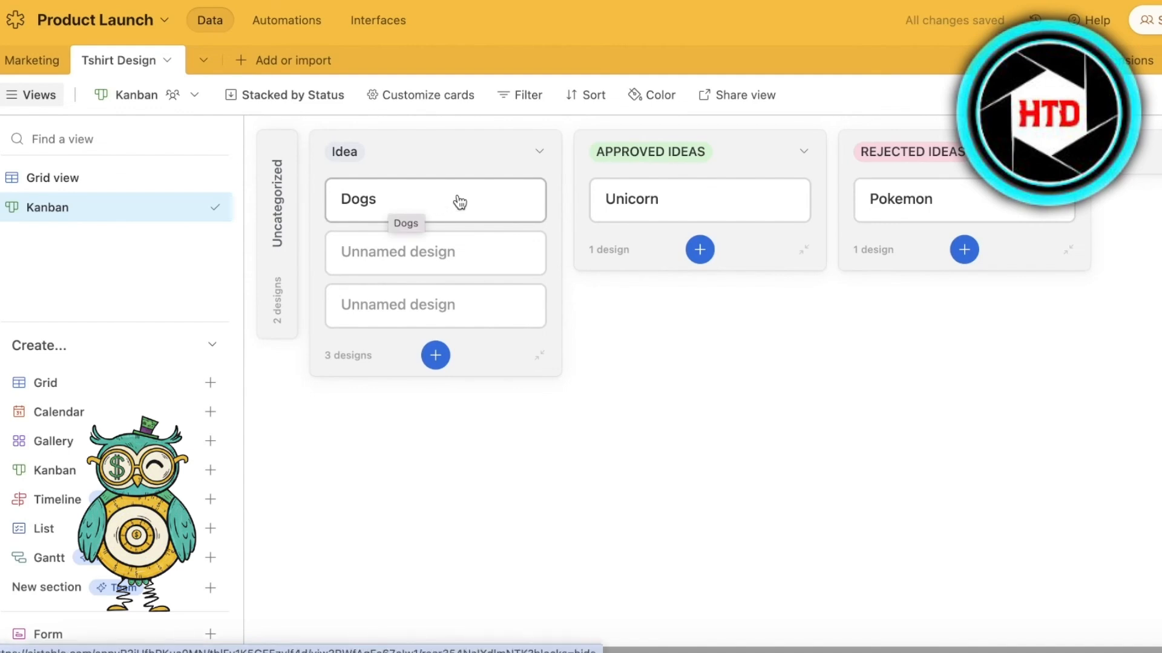
drag(430, 199, 498, 200)
- Switch to the Marketing table and browse the featured extensions and scripts in the extensions marketplace
click(111, 175)
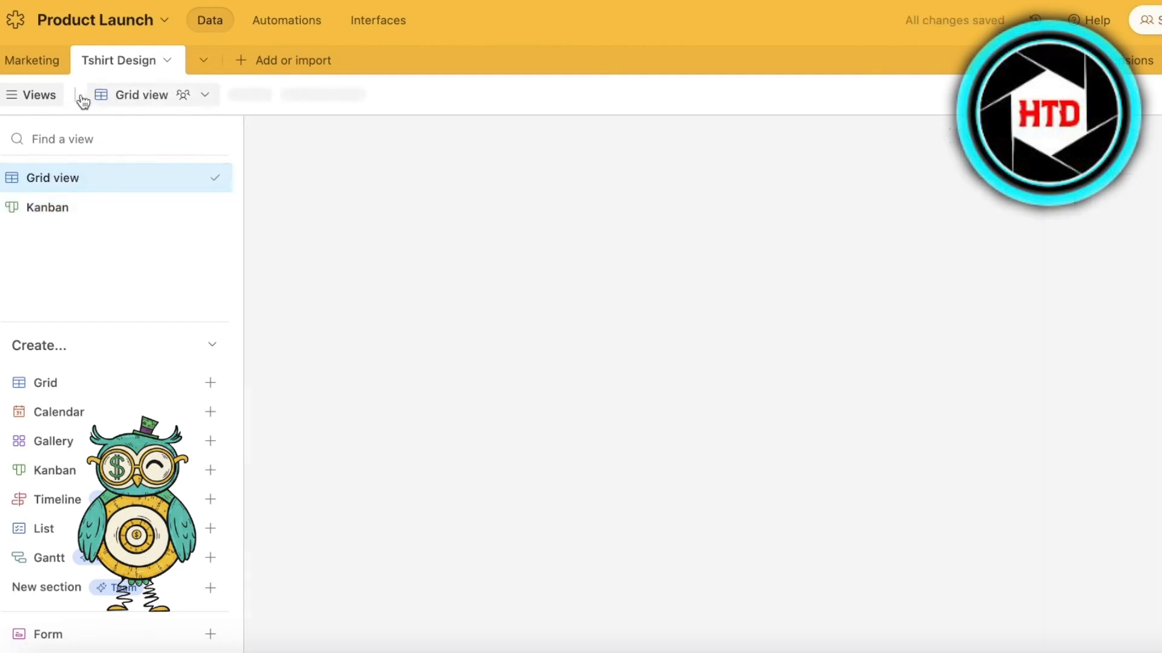
click(48, 71)
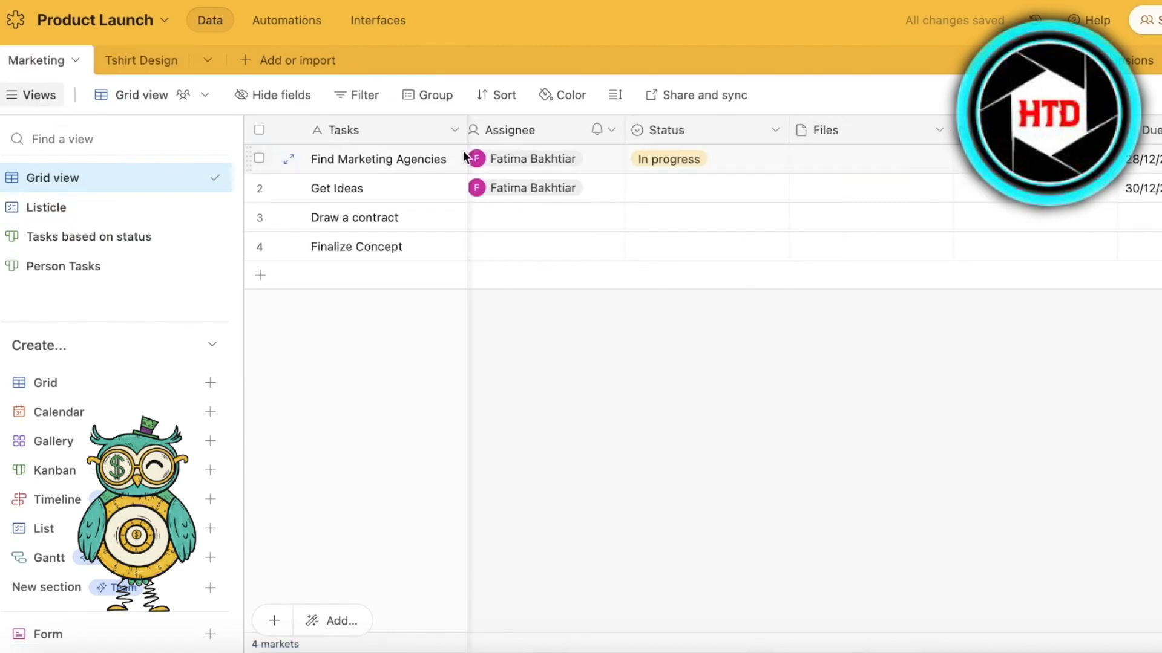
click(1010, 61)
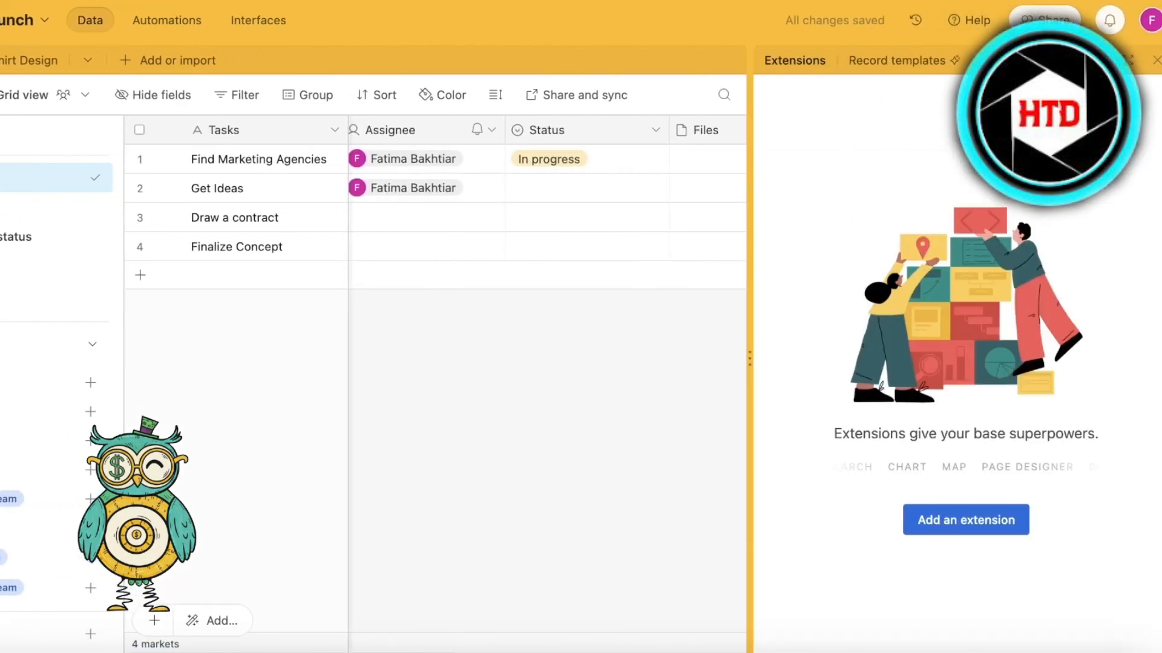
click(968, 520)
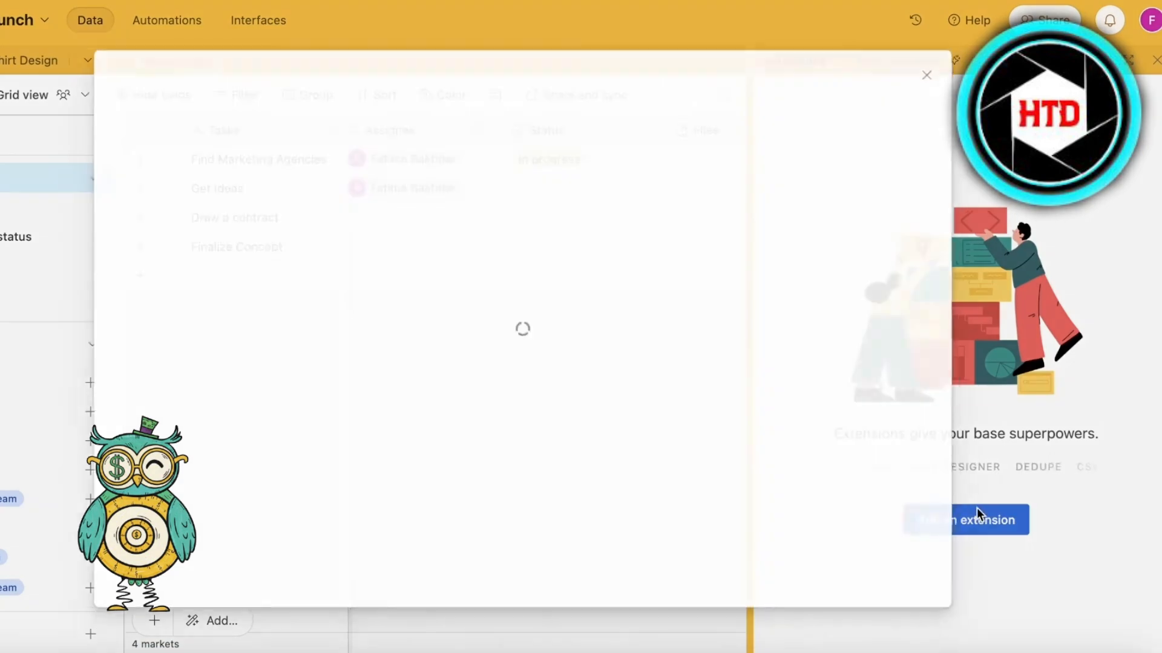
scroll(921, 239, down, 8)
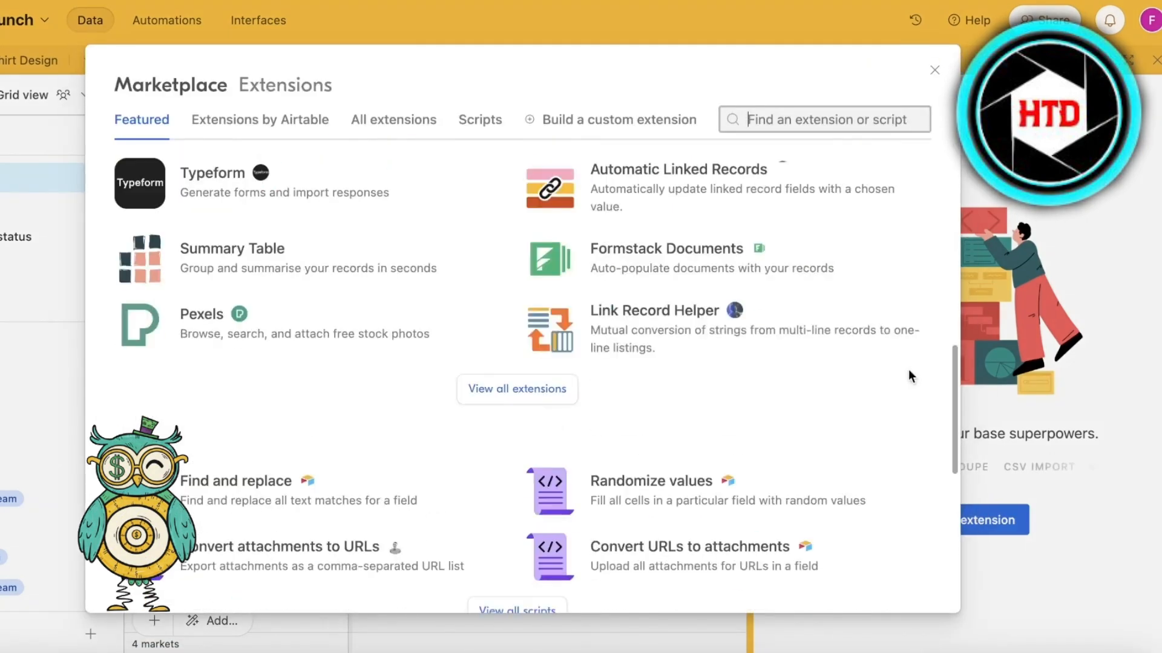
click(934, 71)
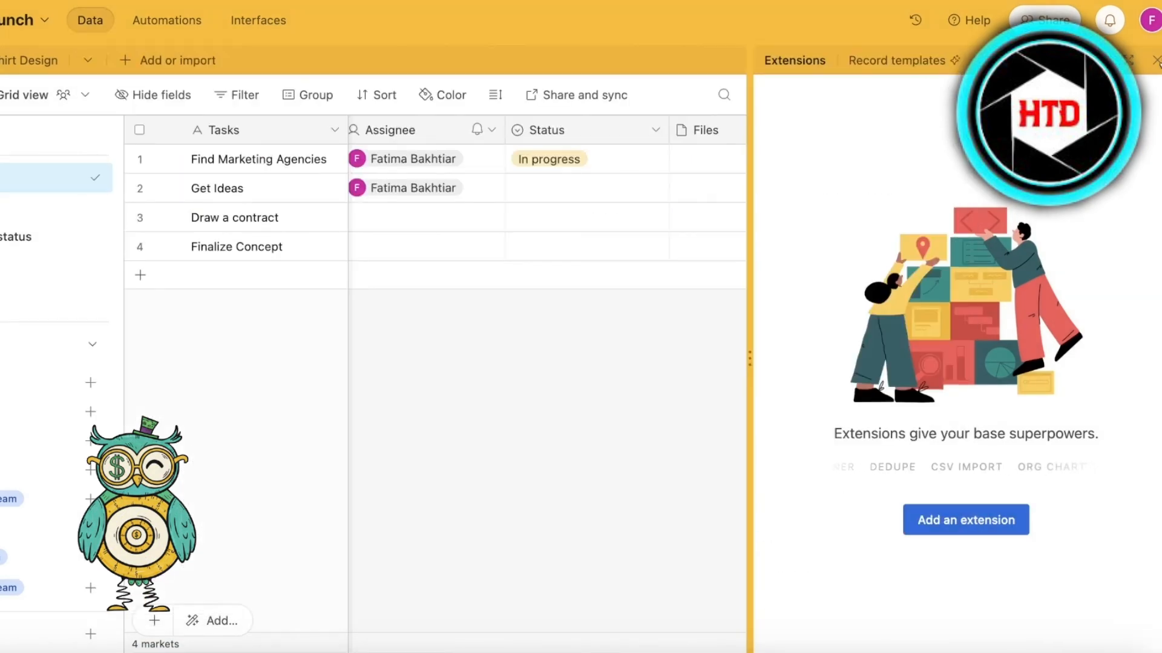
click(1156, 61)
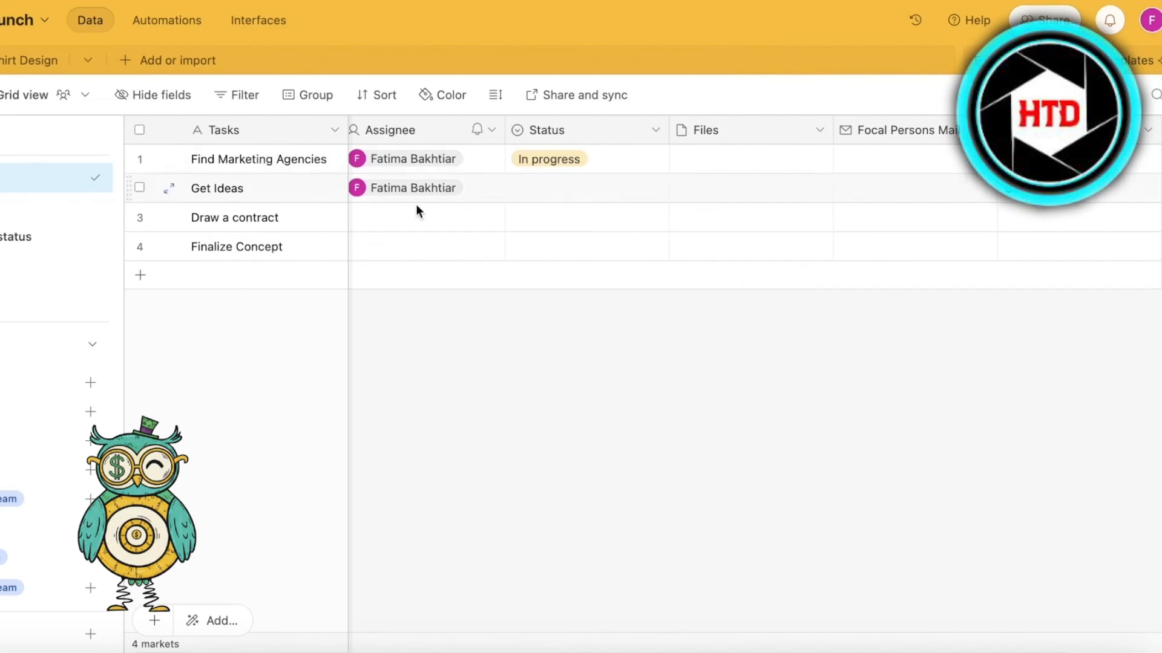
- Look over the base's Automations and Interfaces sections, including the options for starting an interface, and return to the Marketing table
click(175, 20)
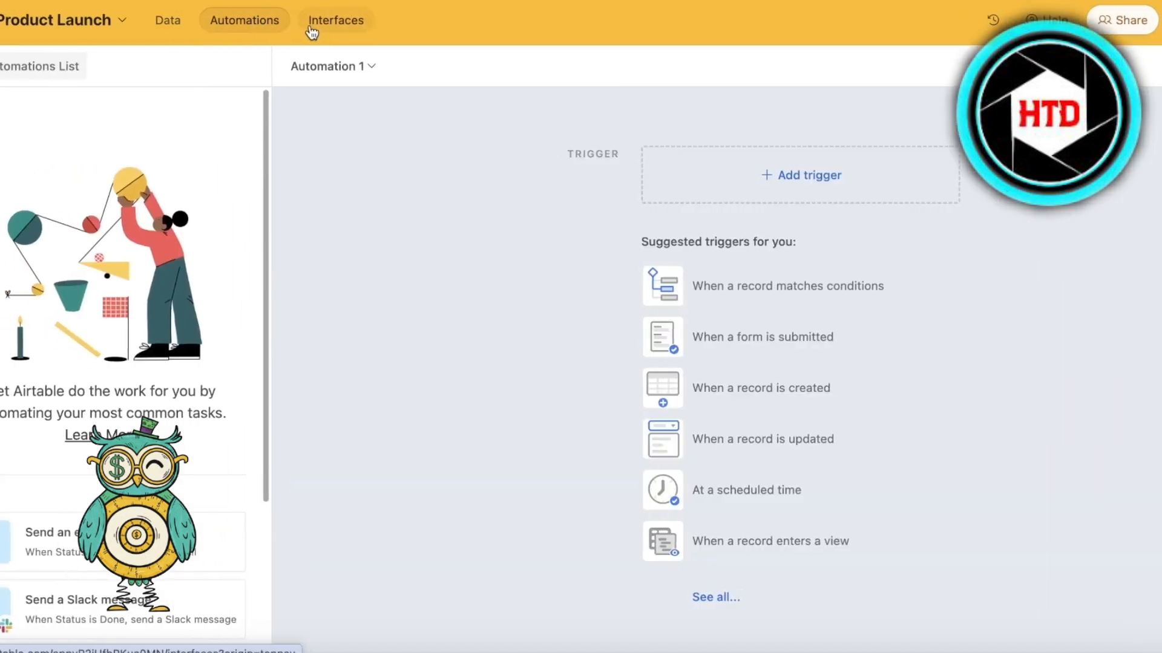
click(276, 20)
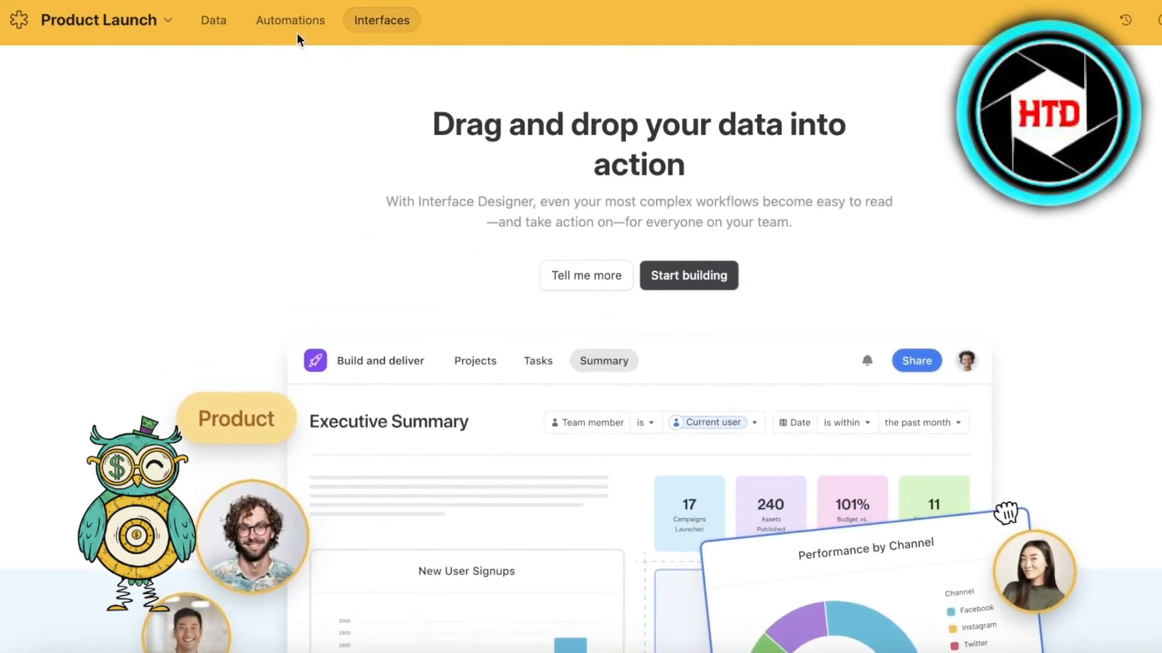
click(209, 21)
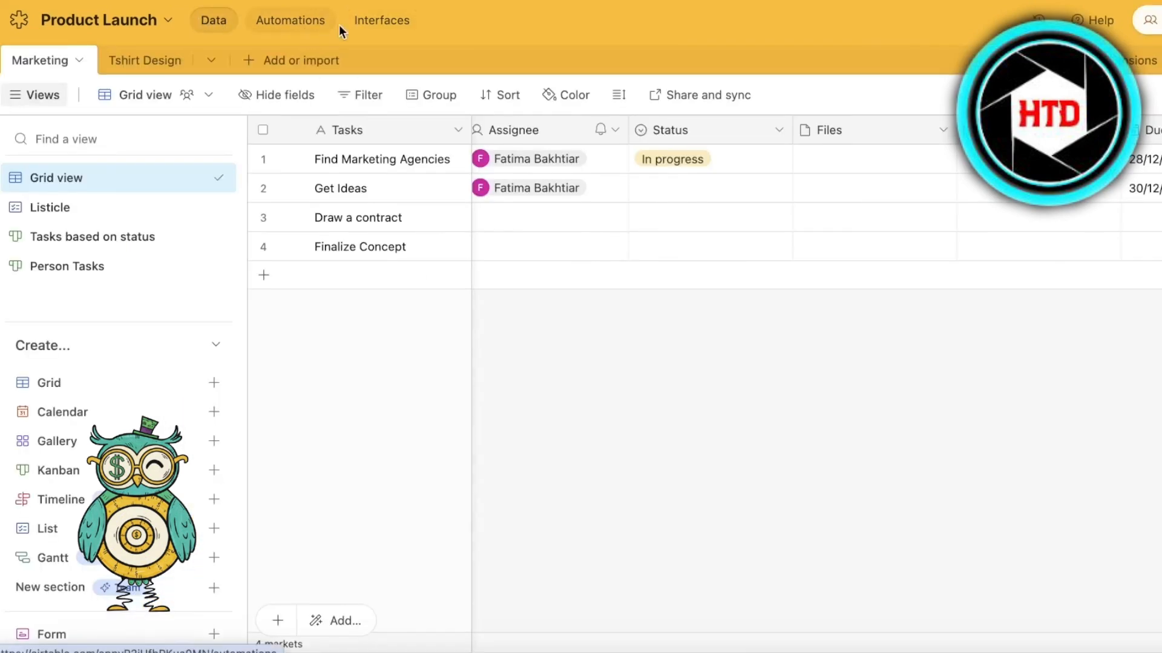
click(368, 24)
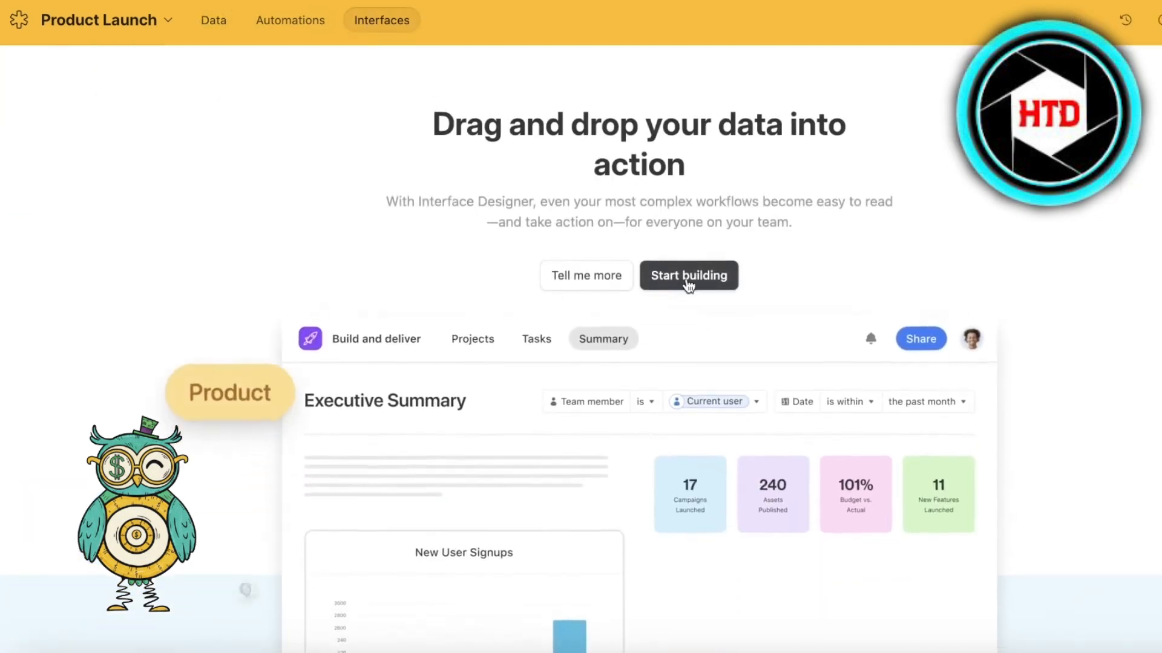
click(689, 282)
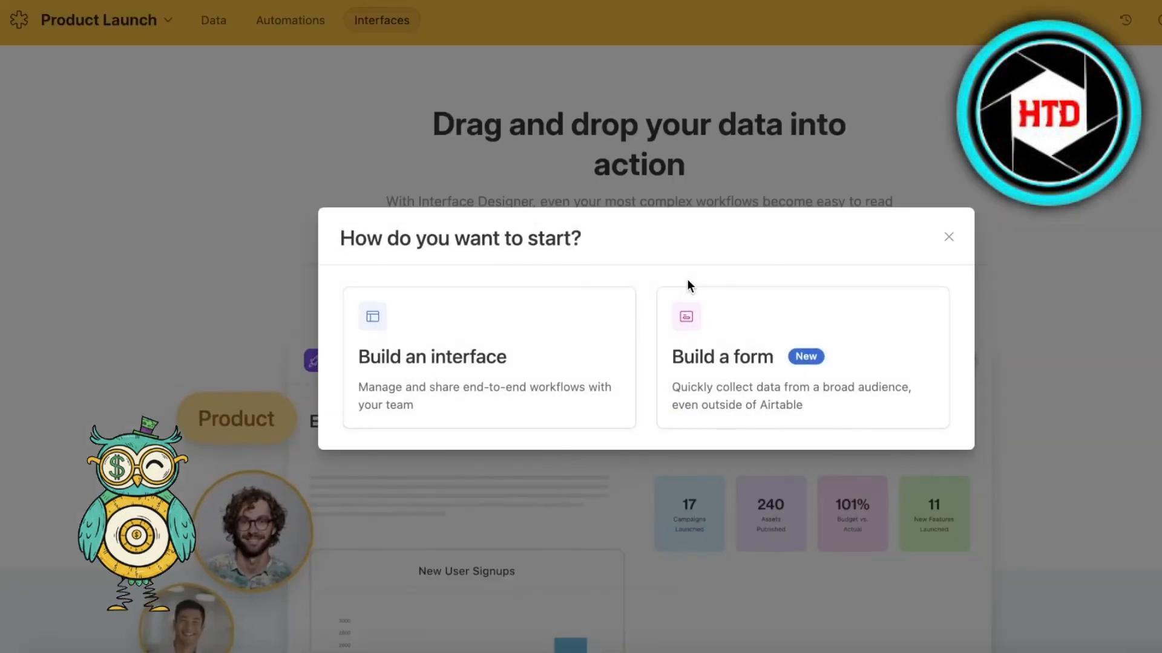
click(947, 237)
click(214, 22)
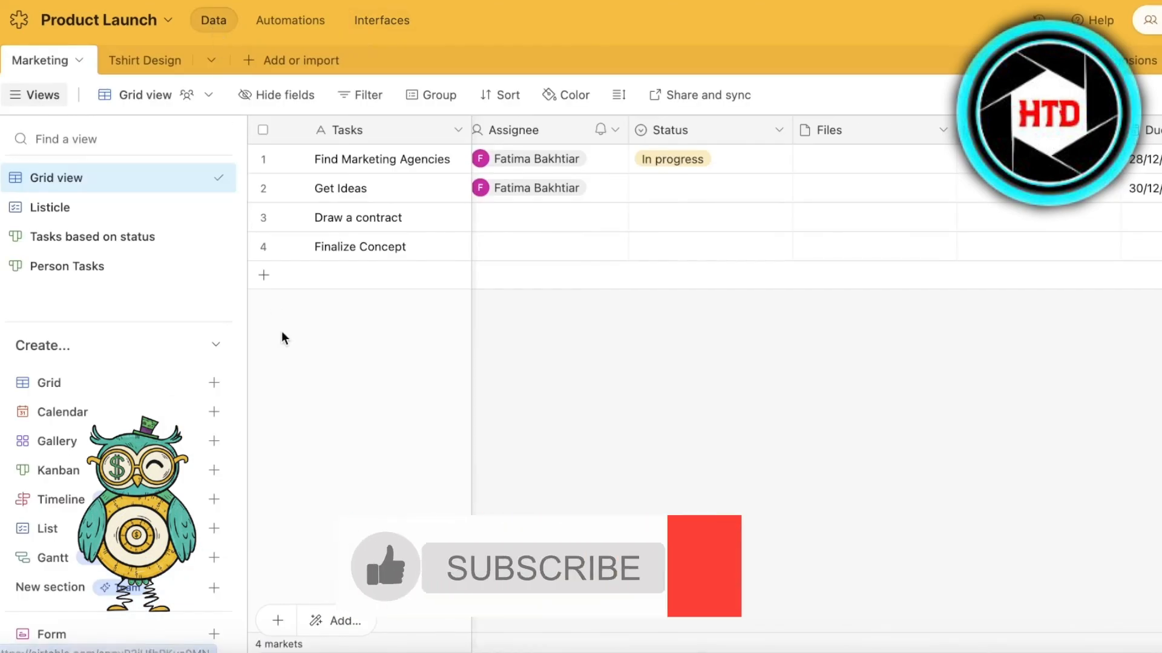